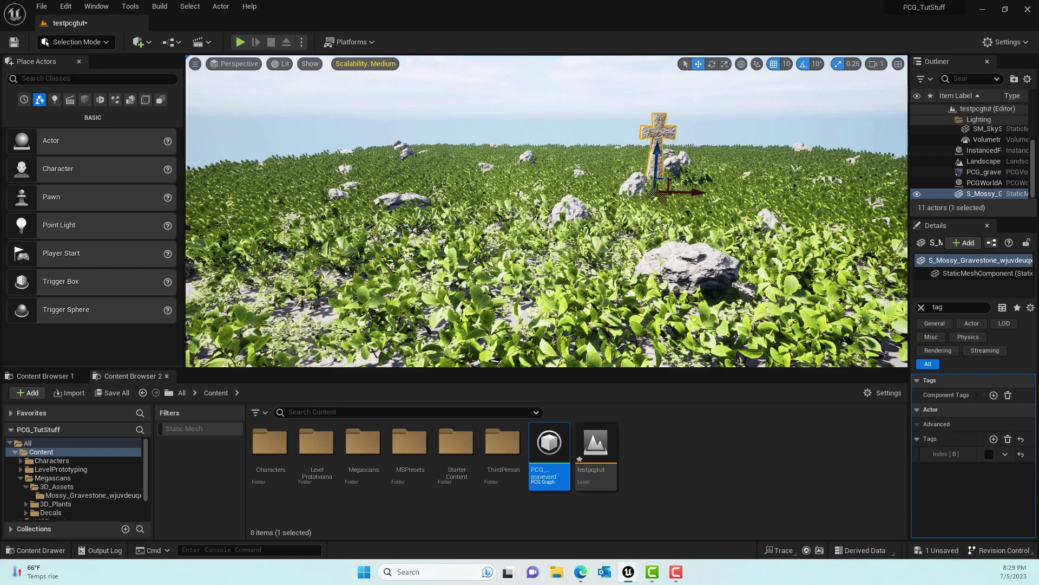
Move the mossy gravestone cross across the plant-covered landscape and examine the vegetation around its new position
right_click_drag(547, 211, 561, 254)
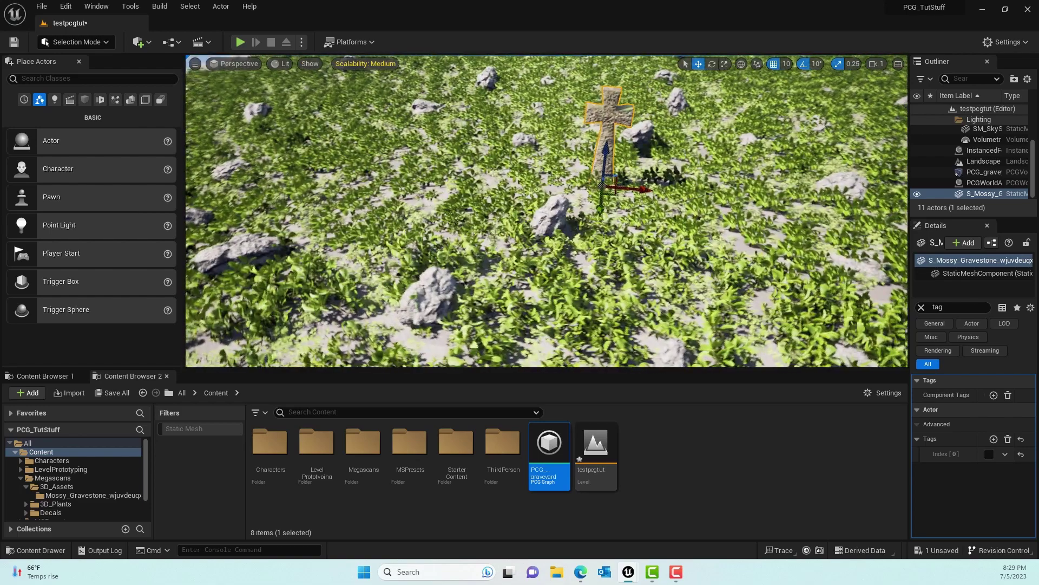
right_click_drag(593, 202, 604, 202)
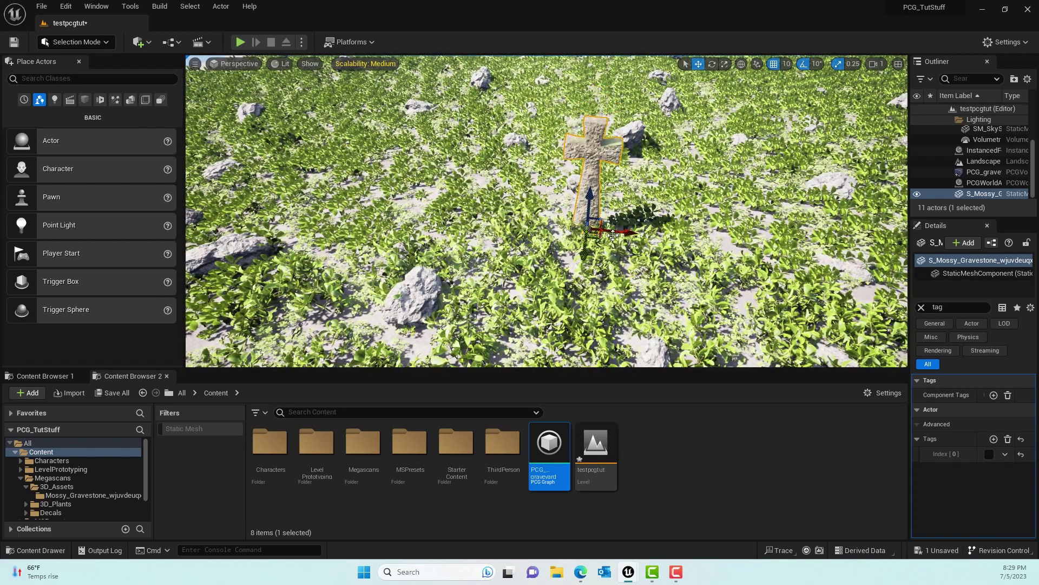
left_click_drag(614, 232, 267, 172)
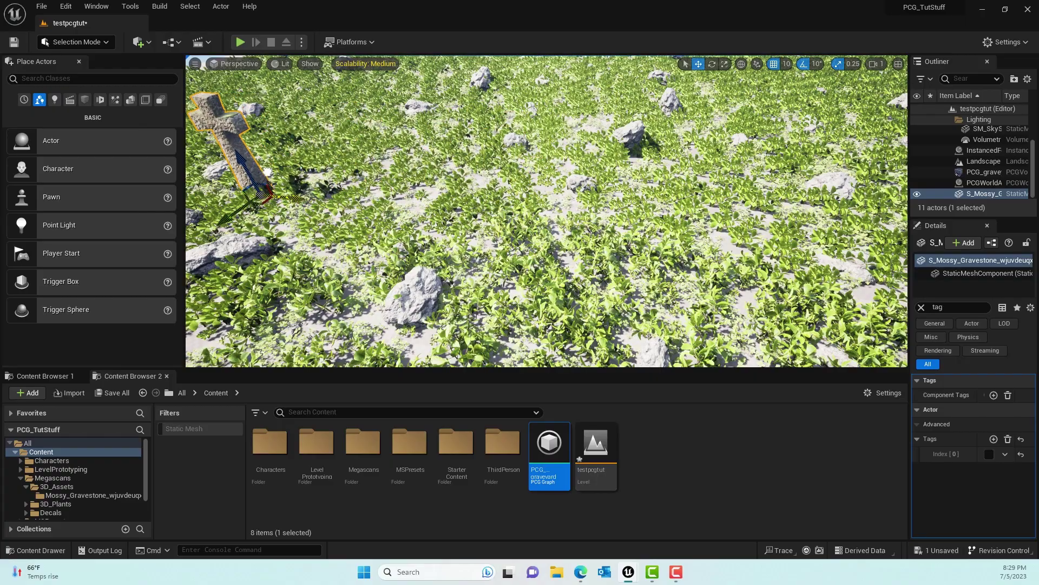
right_click_drag(547, 211, 422, 136)
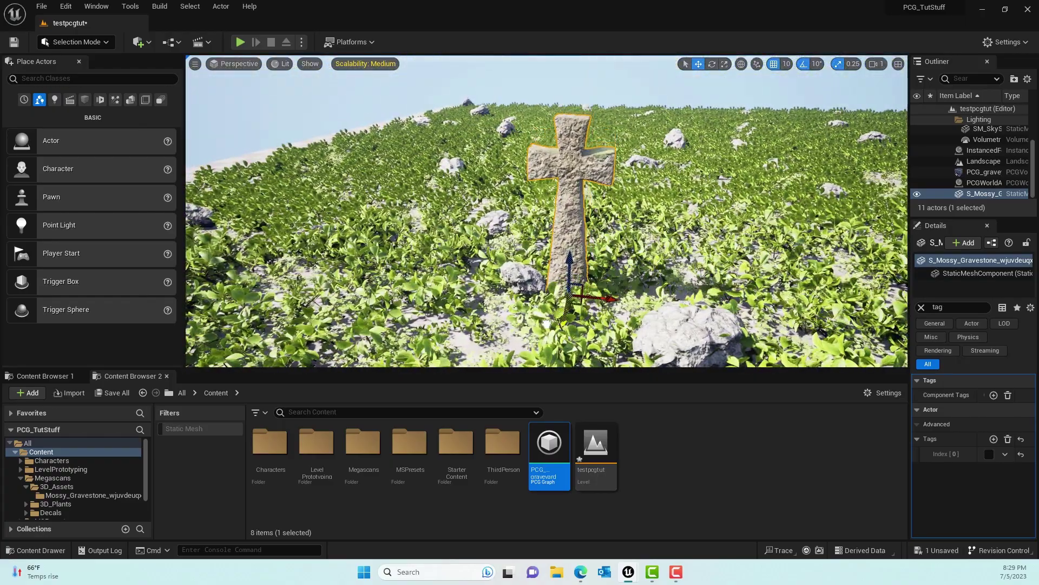
right_click_drag(610, 288, 609, 228)
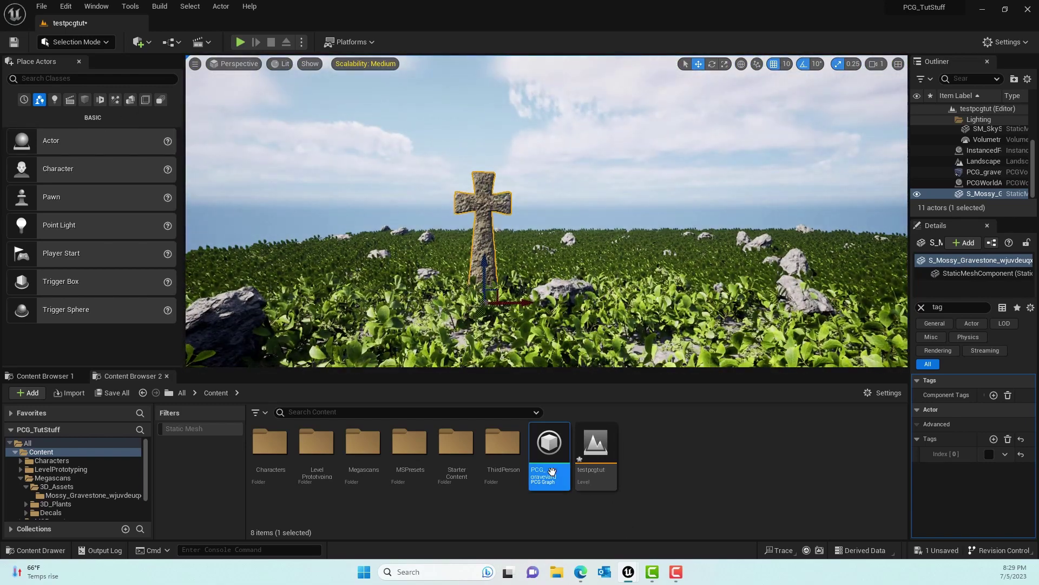
Open the PCG_graveyard graph, dock its editor beside the testpcgtut level and examine its node groups
double_click(550, 444)
right_click_drag(558, 256, 525, 237)
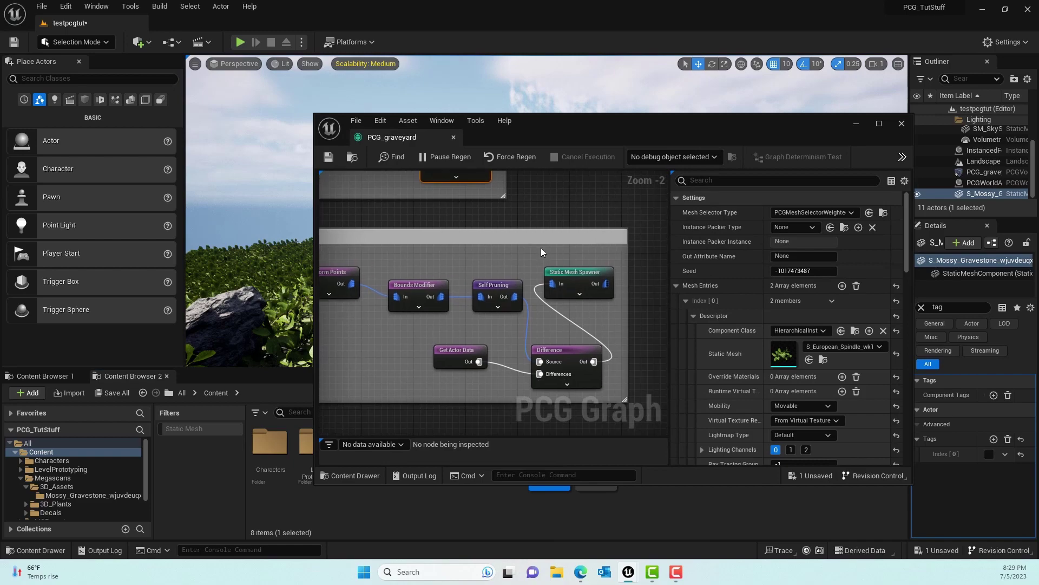
scroll(542, 249, "down", 2)
left_click_drag(372, 136, 185, 18)
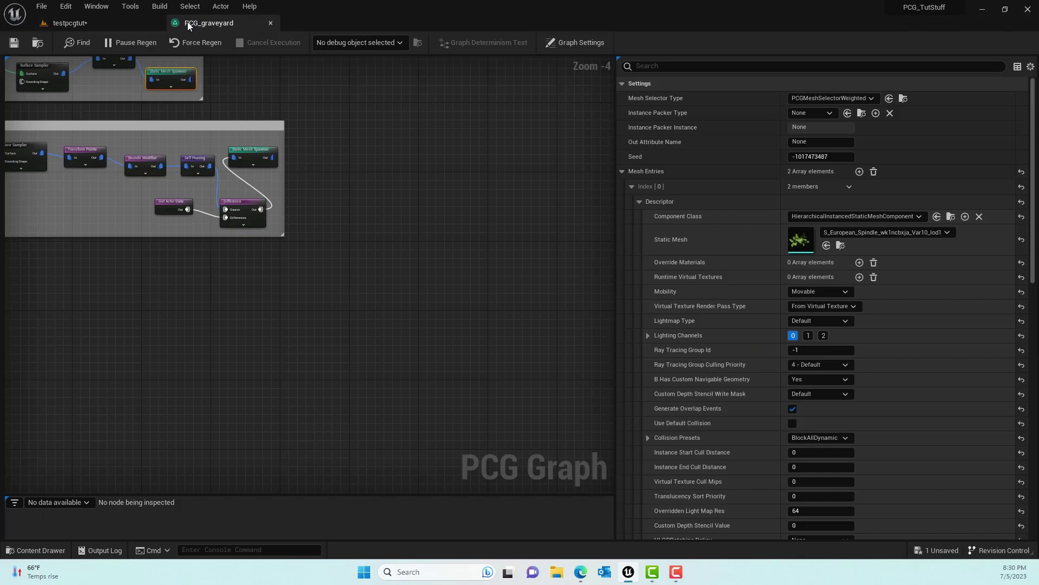
scroll(383, 195, "up", 4)
right_click_drag(394, 160, 375, 227)
right_click_drag(512, 368, 382, 248)
left_click(76, 22)
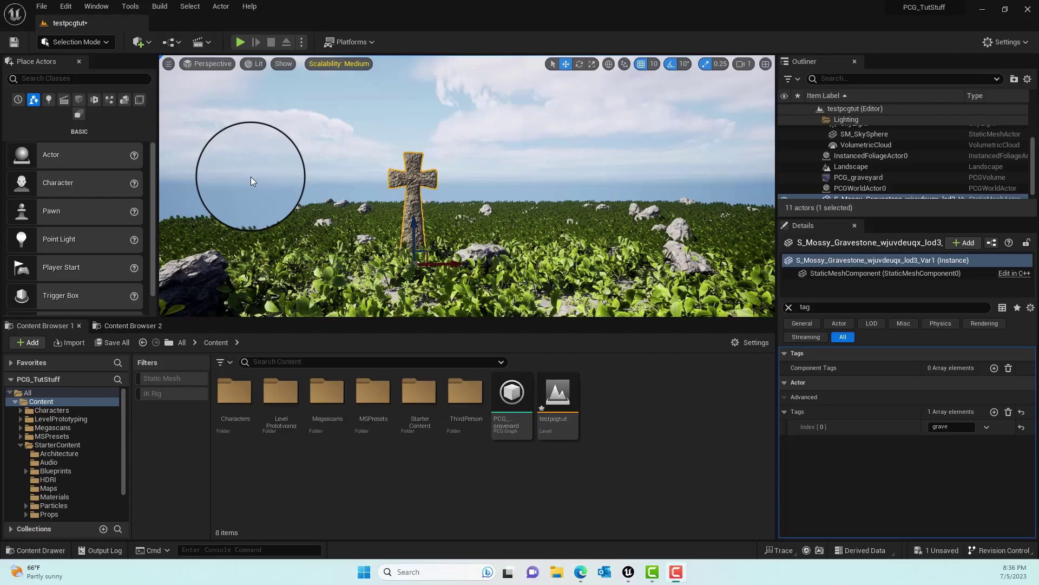
Create a new level from the Basic template
left_click(41, 6)
left_click(81, 37)
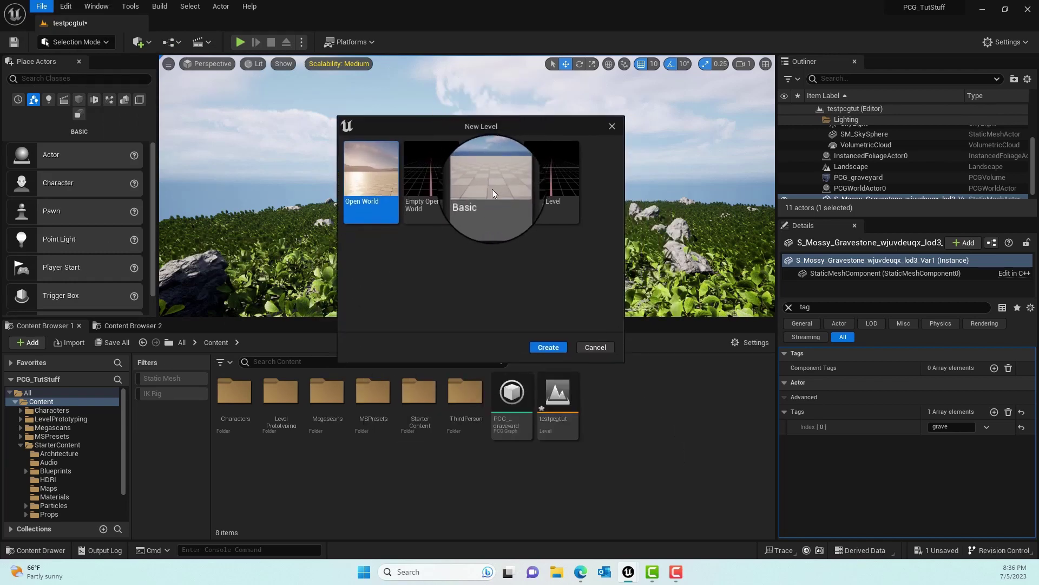
left_click(489, 192)
left_click(549, 345)
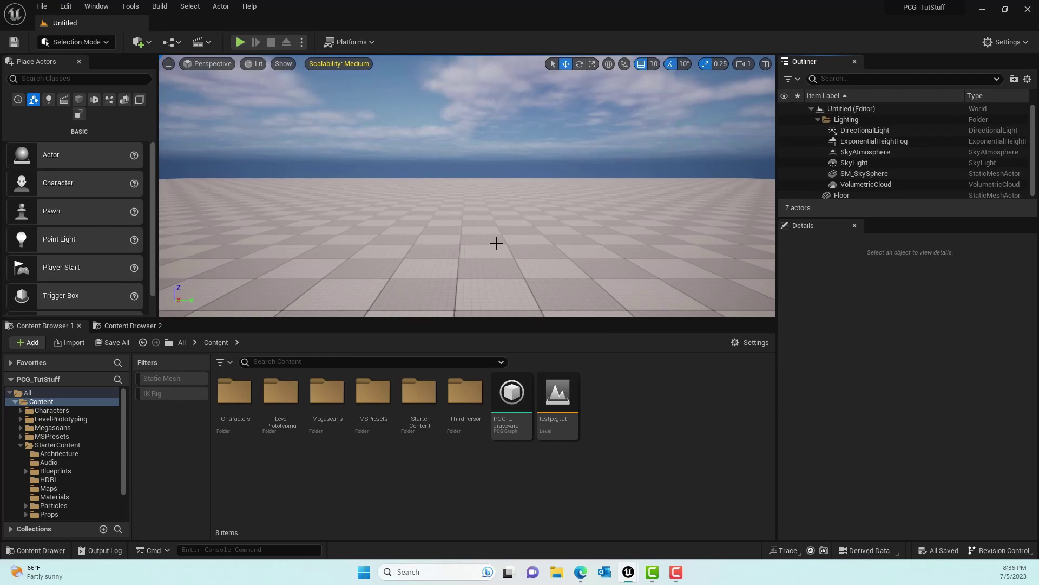
Delete the default Floor mesh from the new level
right_click_drag(496, 237, 480, 195)
key("w")
key("s")
left_click(502, 185)
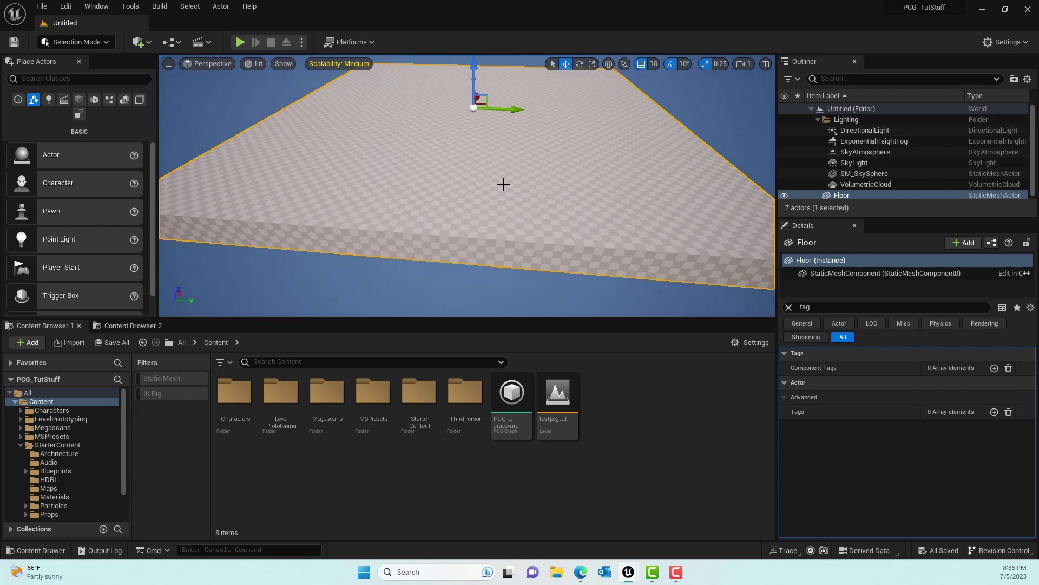
key("Delete")
Create a new landscape in Landscape mode with a section size of 7×7 Quads
left_click(76, 42)
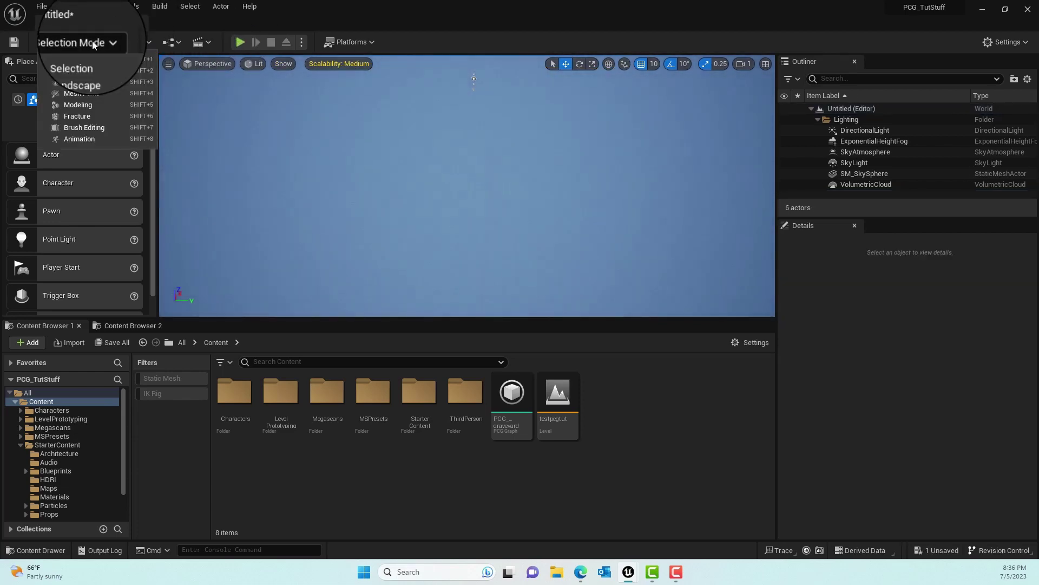
left_click(76, 70)
scroll(122, 222, "down", 3)
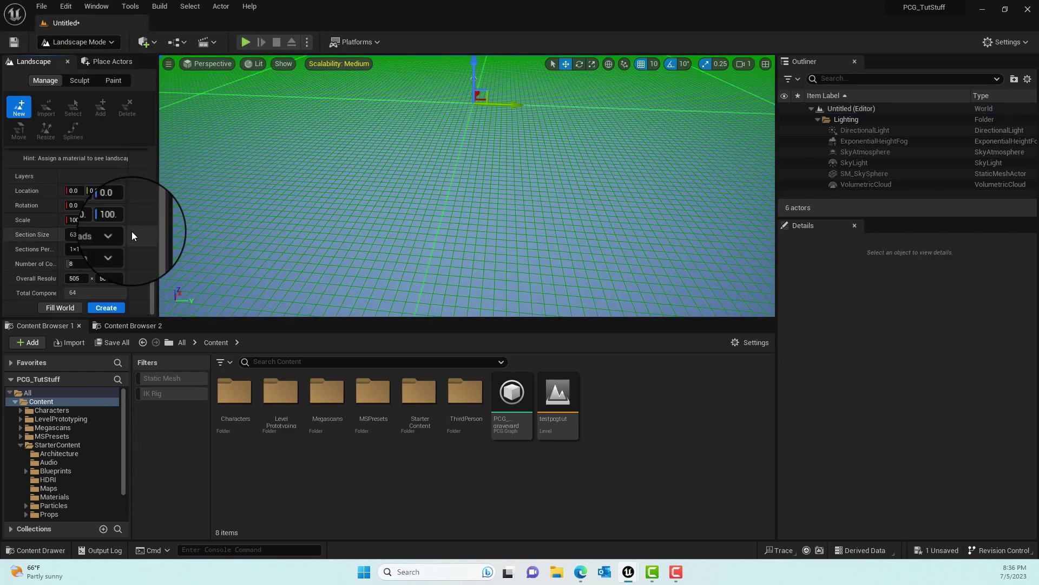
left_click(95, 235)
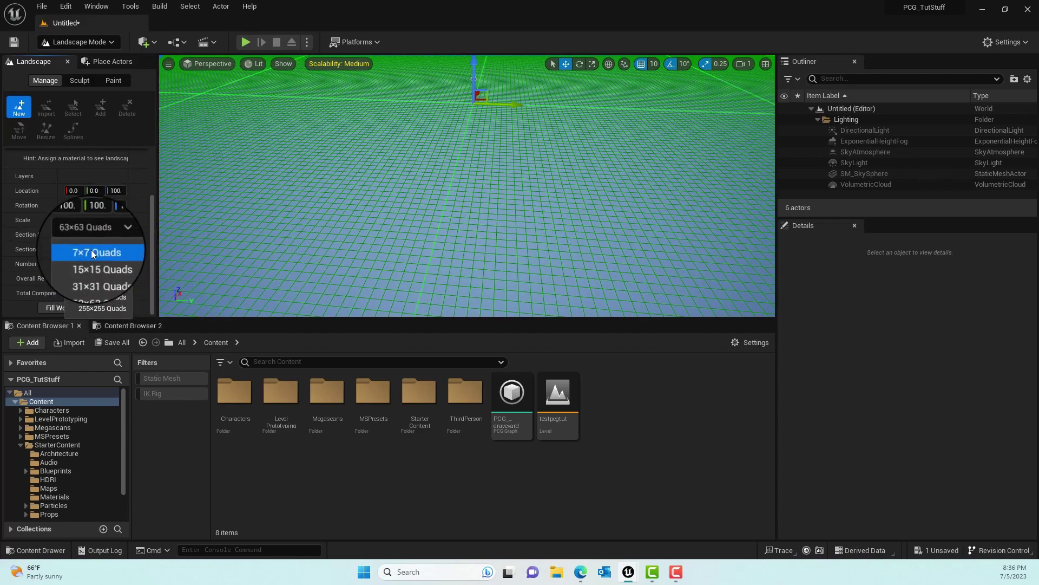
left_click(90, 248)
mouse_move(504, 160)
right_mouse_down()
mouse_move(515, 135)
mouse_move(508, 142)
right_mouse_up()
left_click(105, 307)
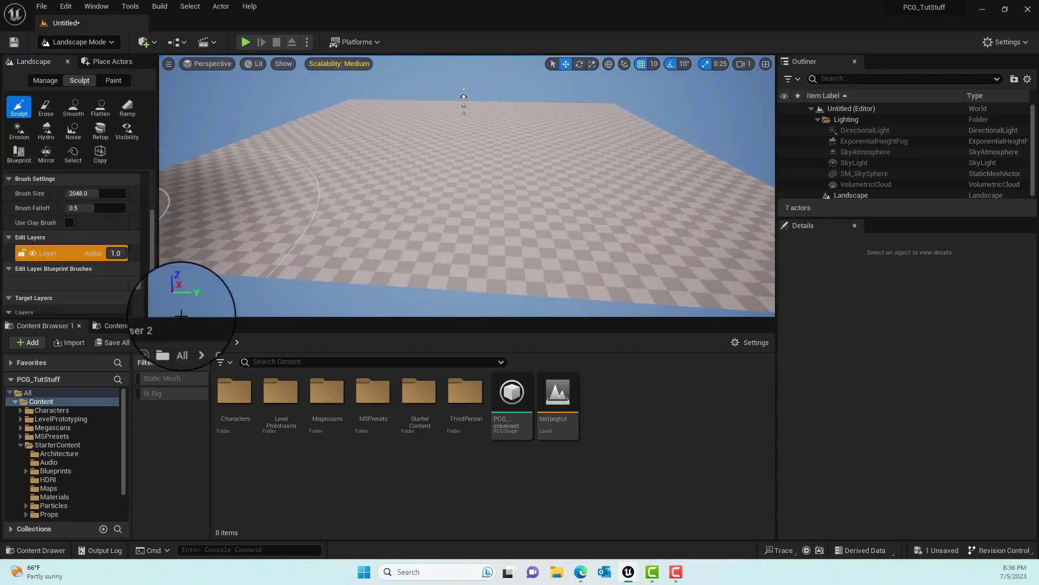
Return to Selection mode and bring the new landscape into view
left_click(86, 42)
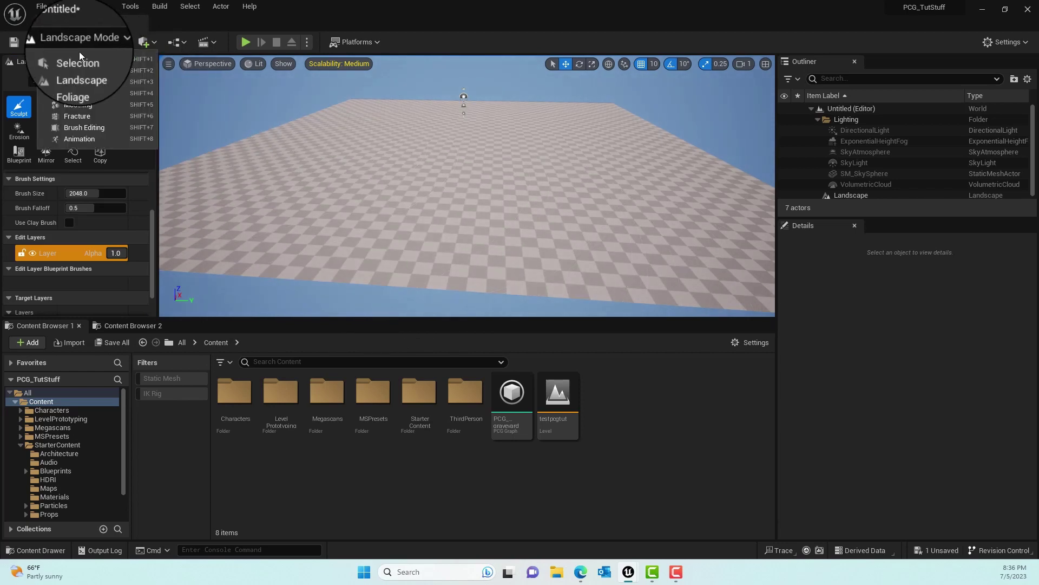
left_click(88, 61)
right_click_drag(432, 190, 429, 146)
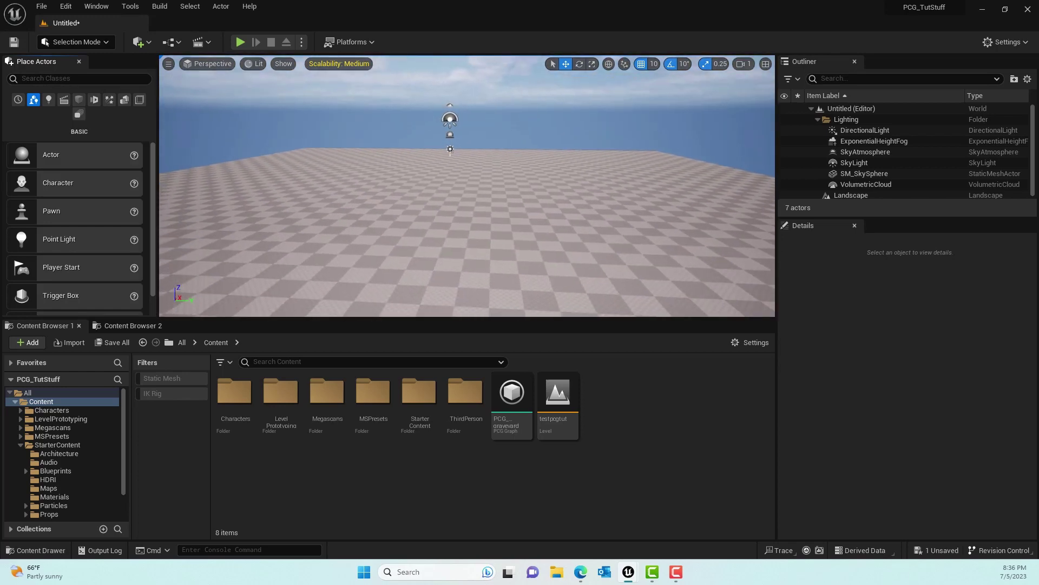
Examine the Megascans assets in the Mossy_Gravestone, European_Spindle and Yellow_Archangel folders
left_click(19, 444)
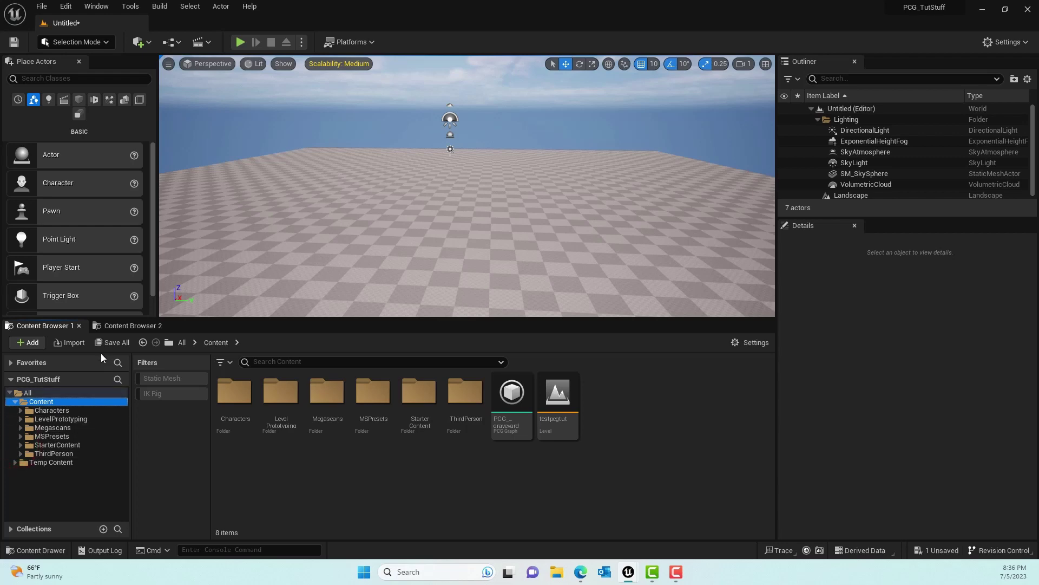
left_click(121, 326)
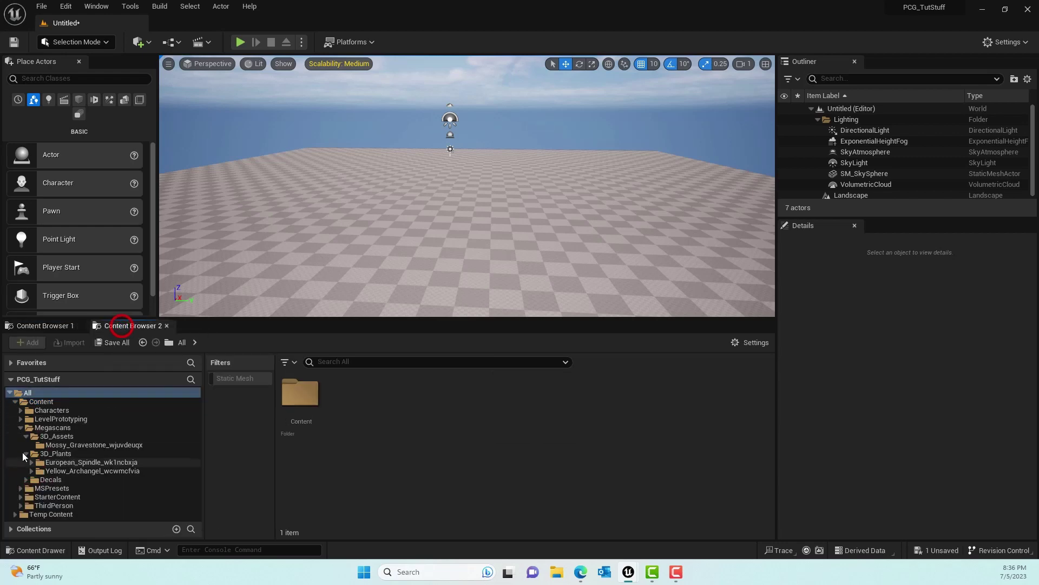
left_click(55, 428)
left_click(82, 436)
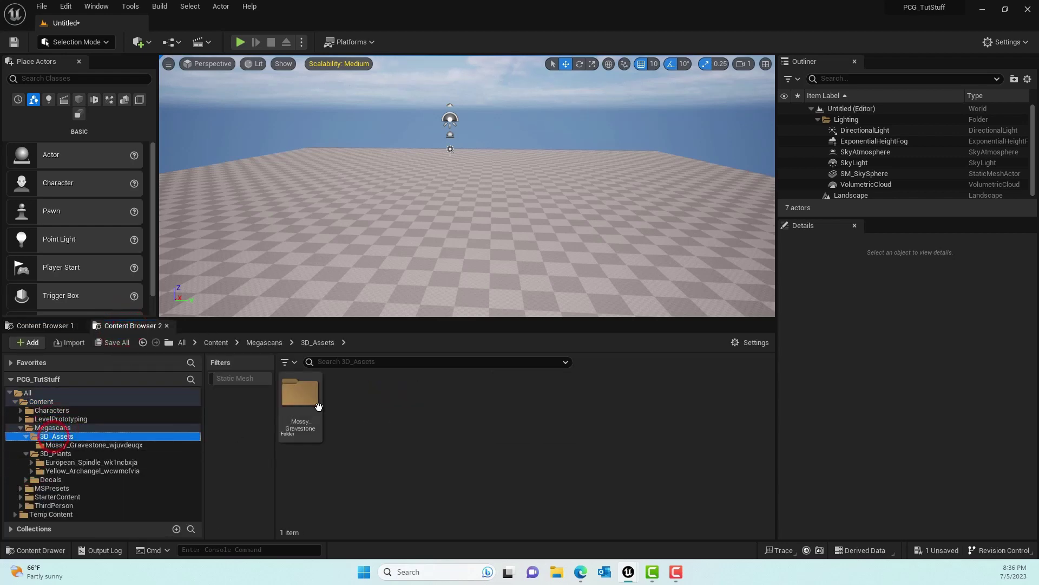
left_click(76, 444)
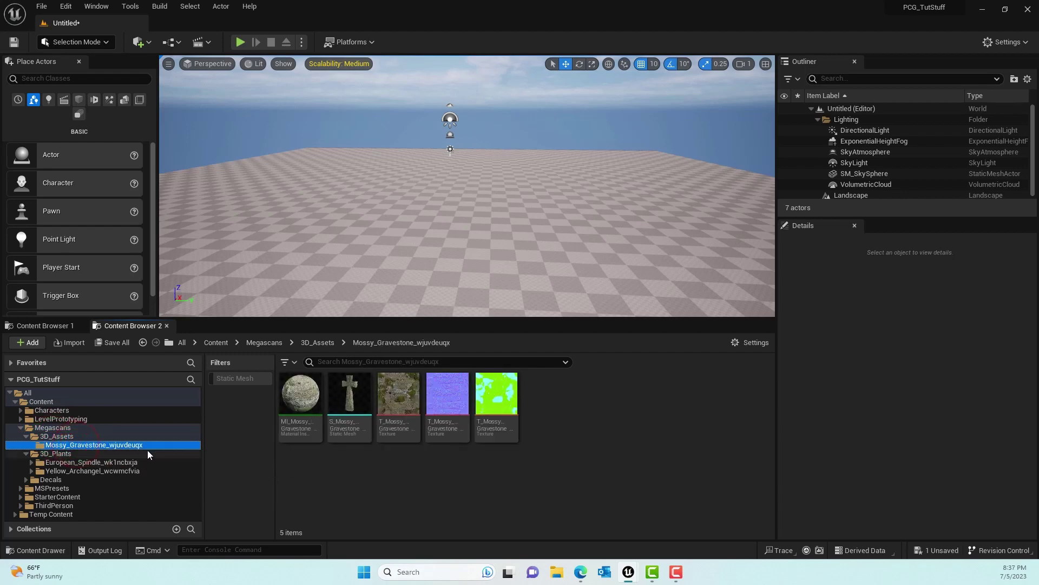
left_click(81, 462)
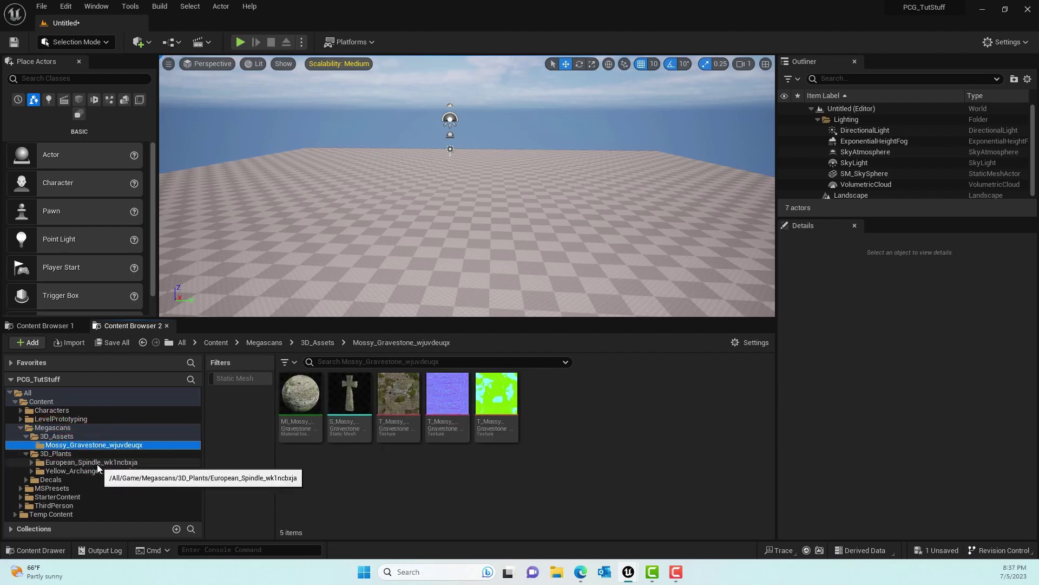
scroll(676, 467, "down", 2)
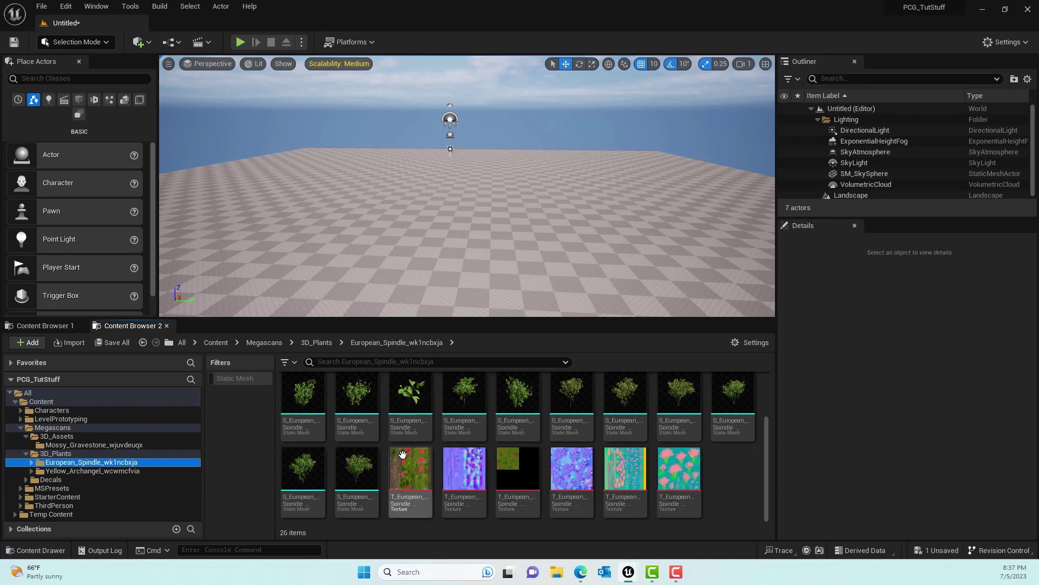
left_click(94, 470)
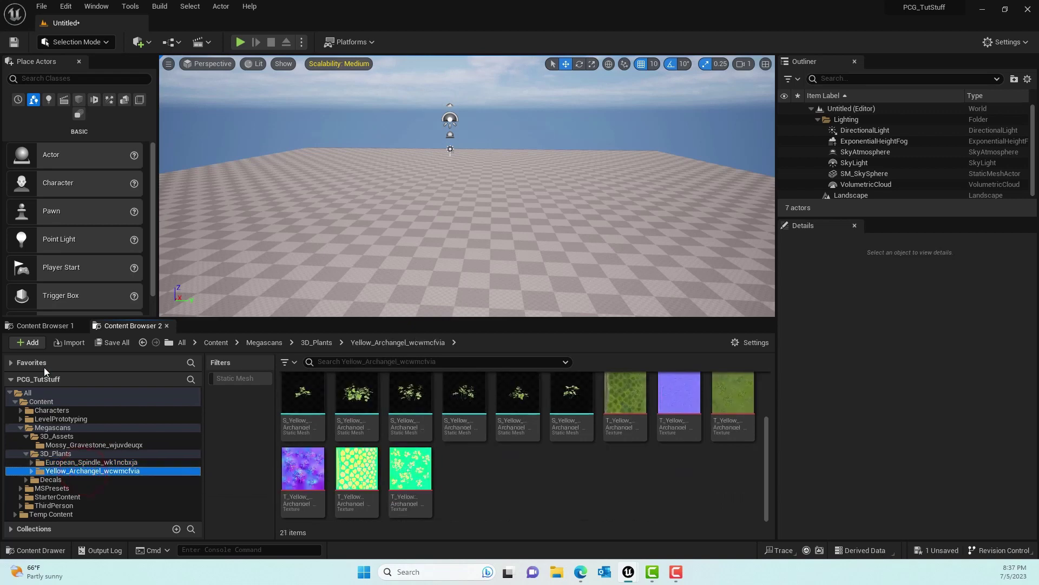
Search Quixel Bridge's 3D Assets for "gravestone" and show the details of the Mossy Gravestone
left_click(30, 343)
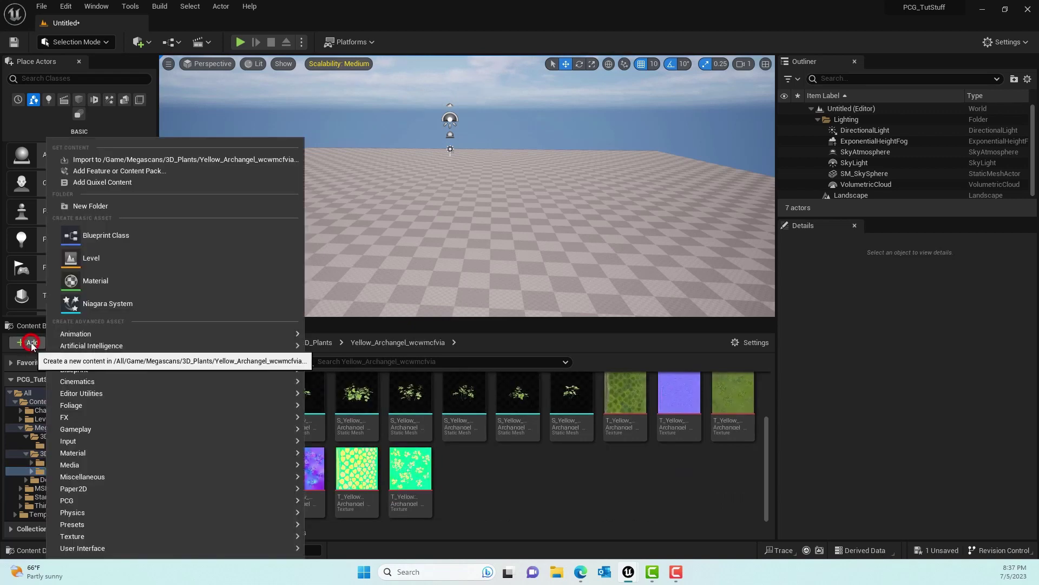
left_click(86, 182)
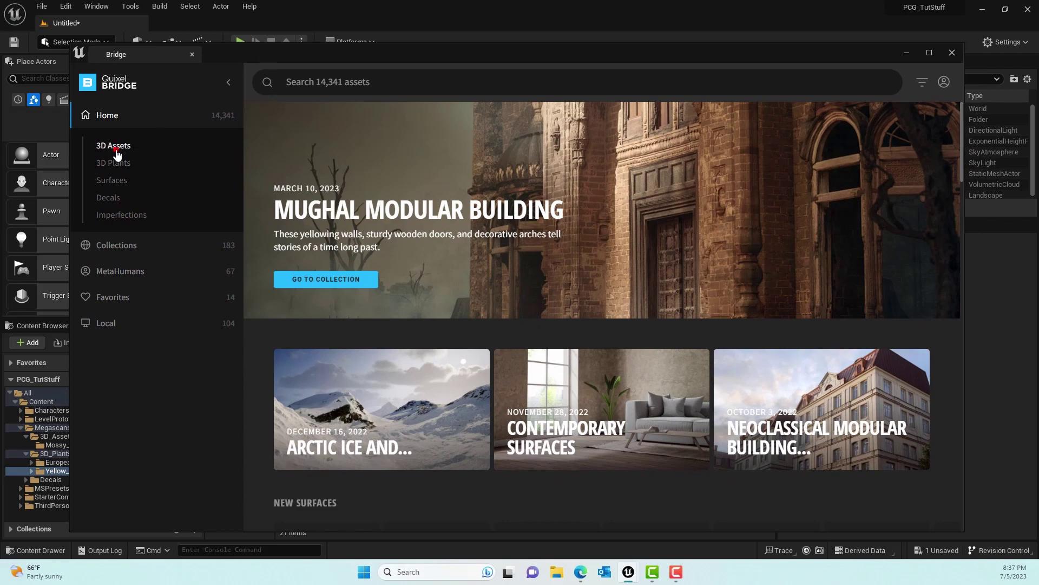
left_click(116, 147)
left_click(425, 86)
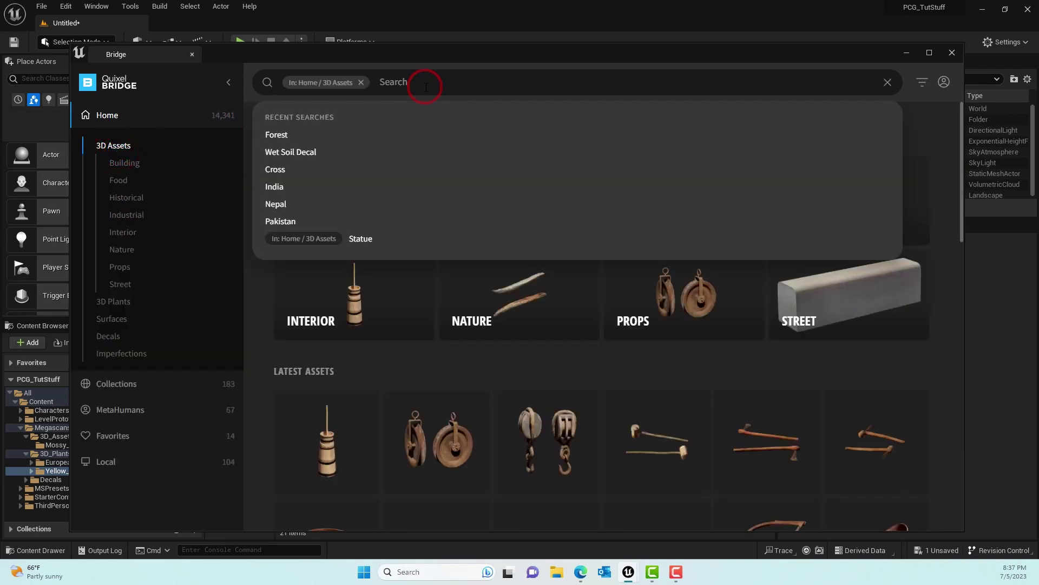
type("gravestone")
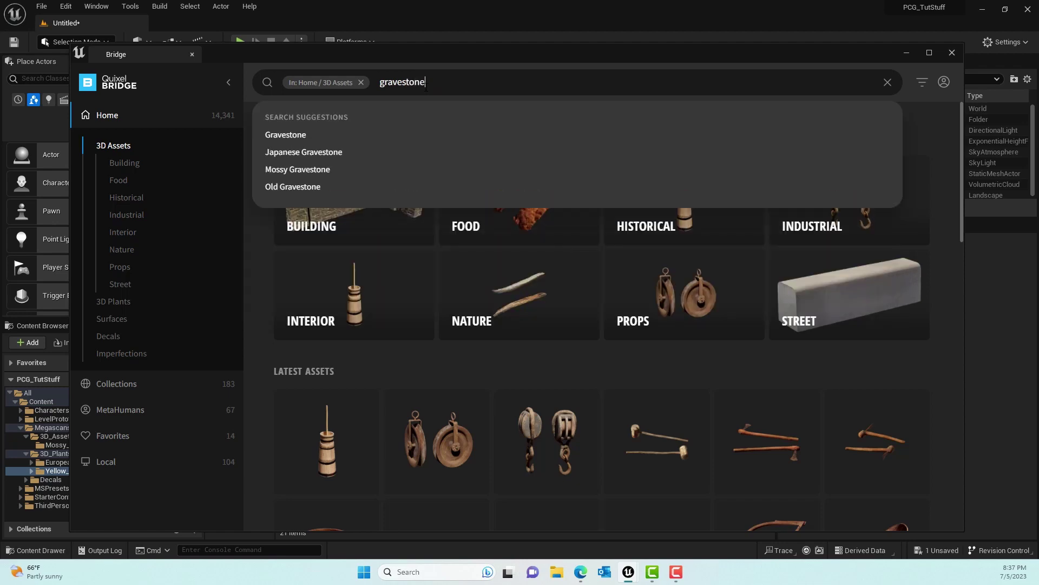
key("Return")
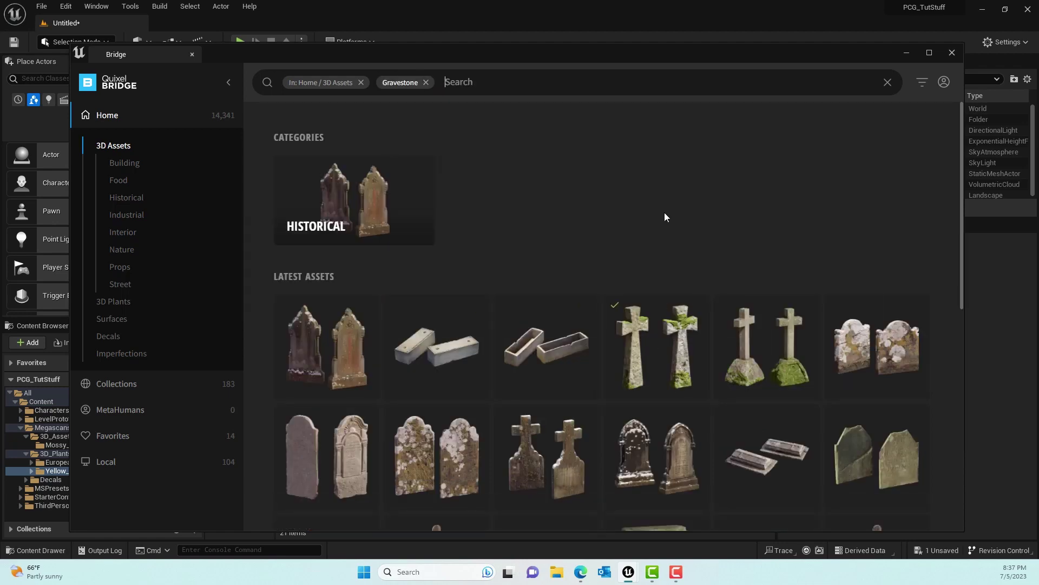
scroll(653, 238, "down", 2)
left_click(642, 256)
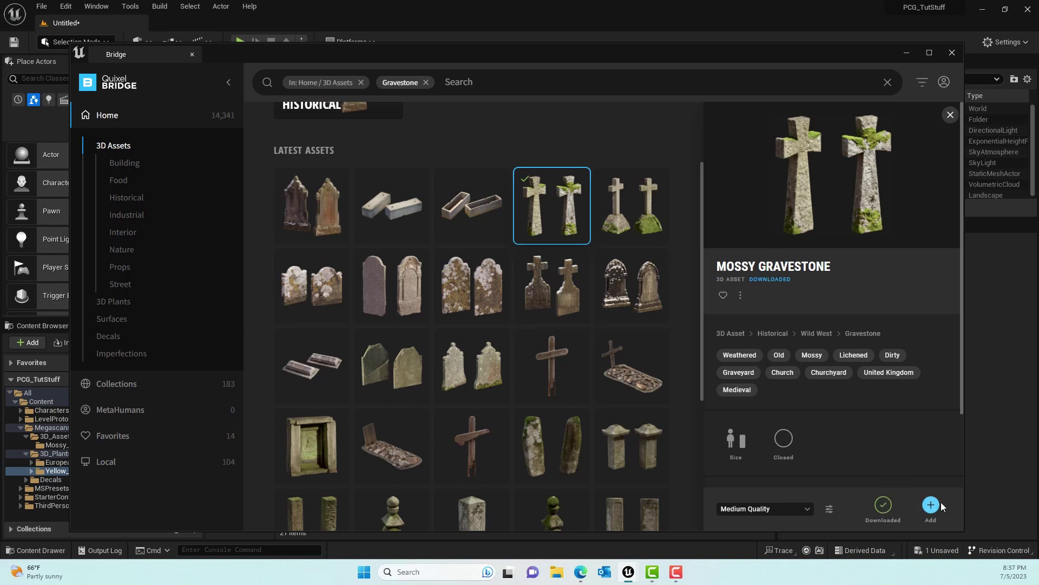
Replace the Gravestone search term with "grass" within 3D Assets
left_click(426, 83)
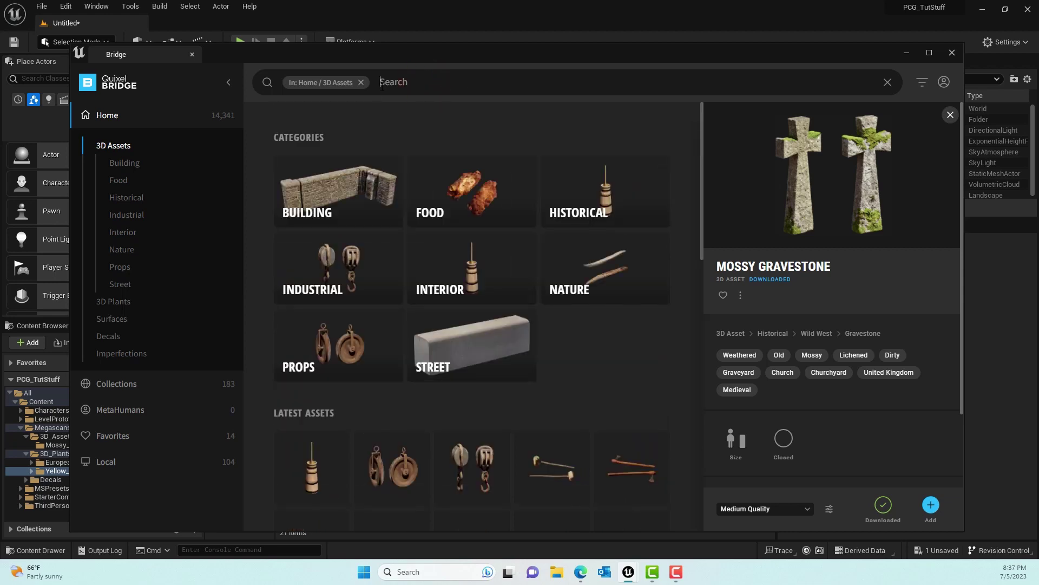
type("grass")
key("Return")
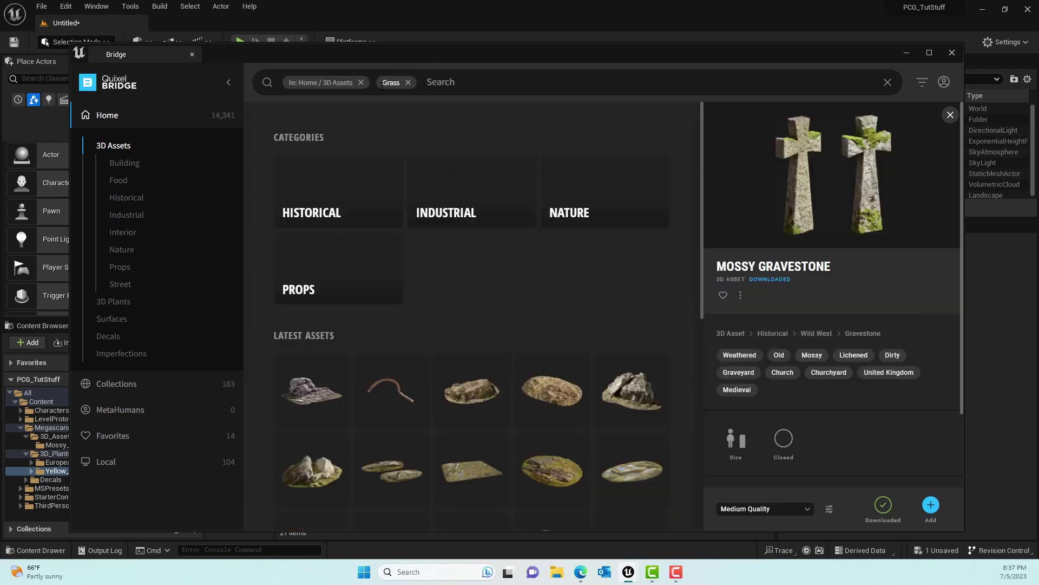
Browse Bridge's 3D Plants, view the details of European Spindle and Yellow Archangel, and close Bridge
left_click(124, 302)
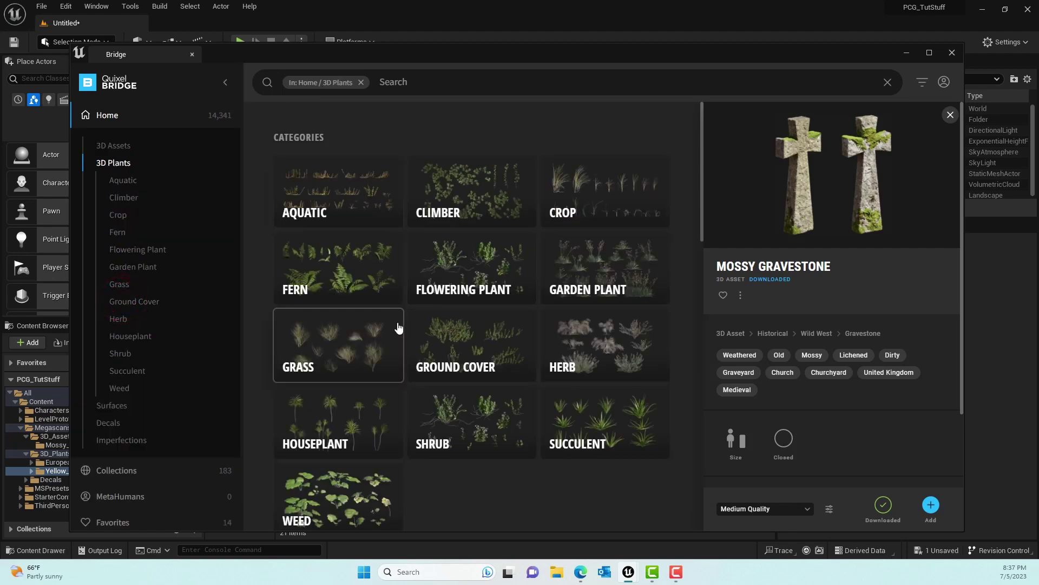
scroll(398, 327, "down", 4)
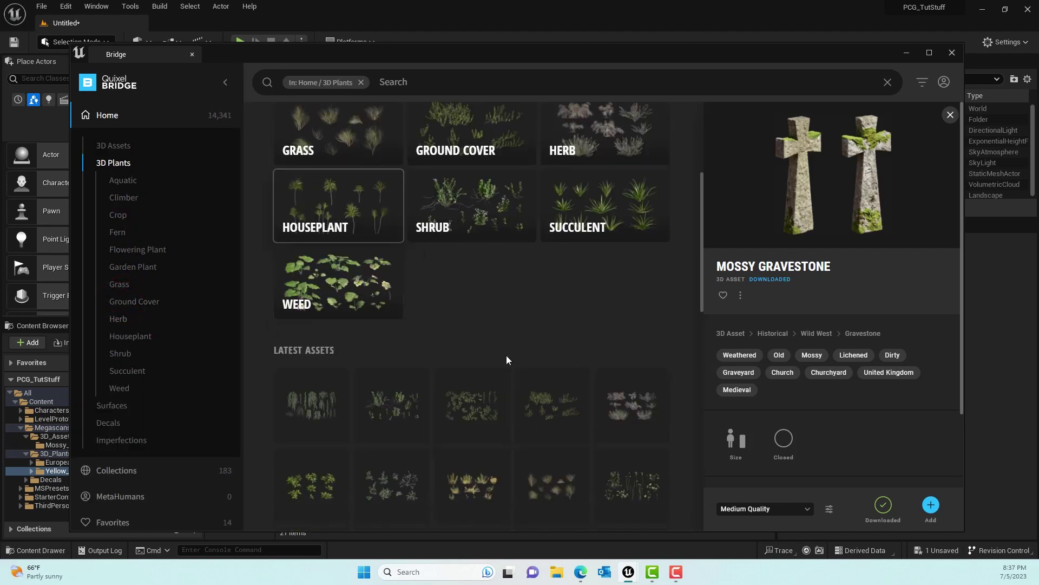
scroll(590, 391, "down", 5)
scroll(587, 374, "up", 1)
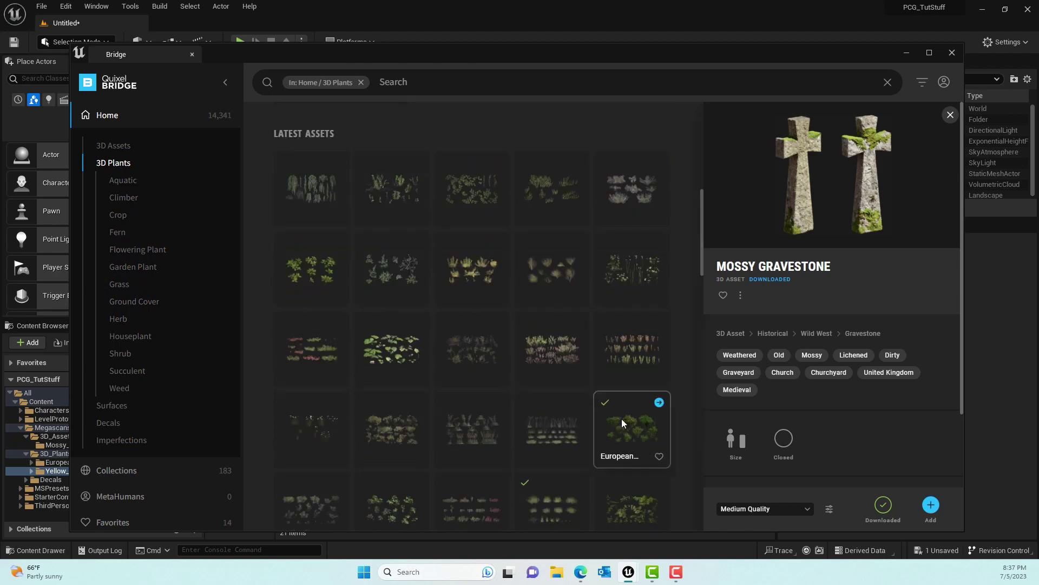
left_click(631, 433)
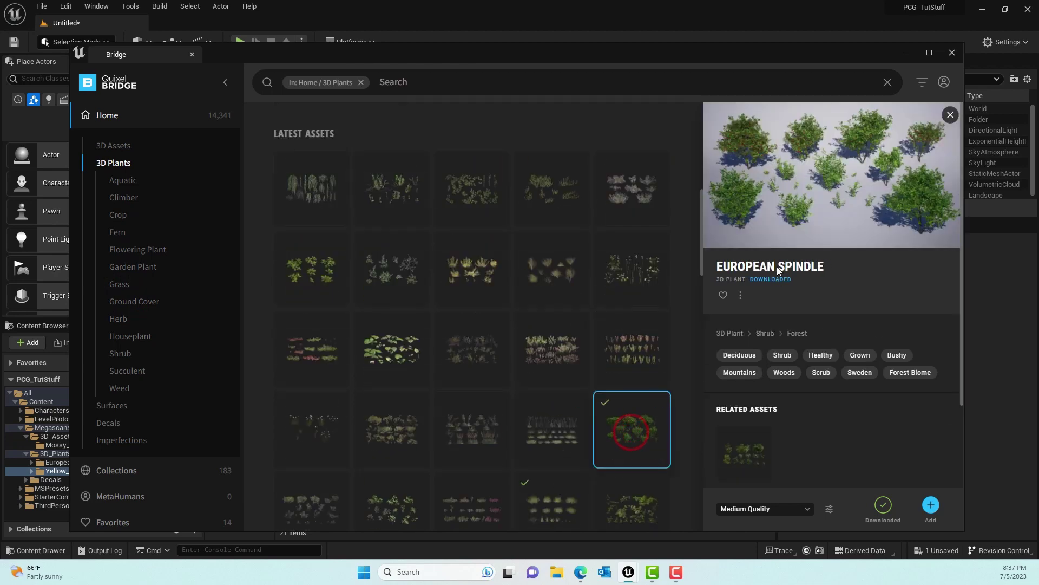
scroll(666, 342, "down", 2)
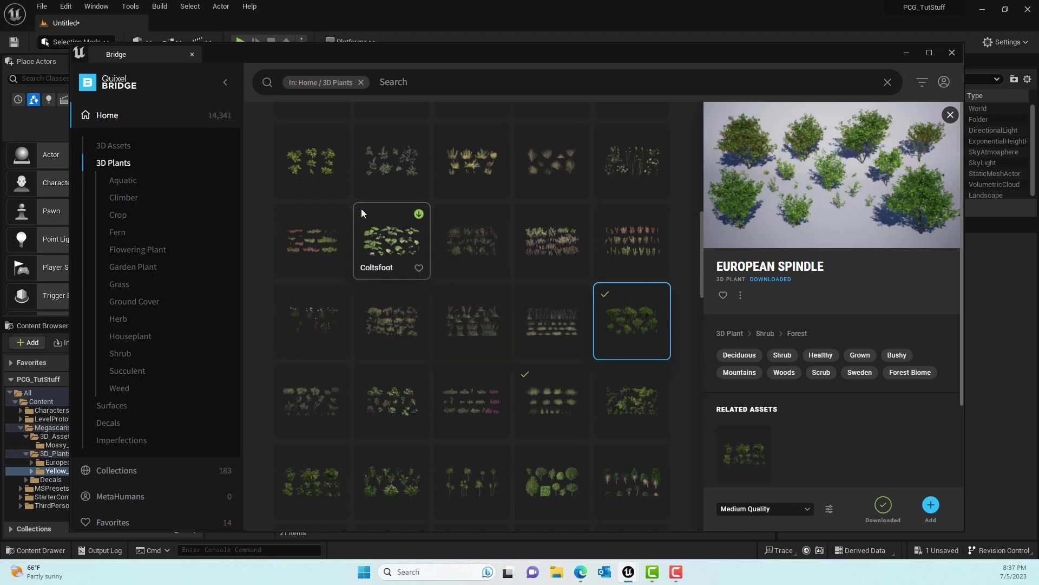
scroll(450, 396, "down", 2)
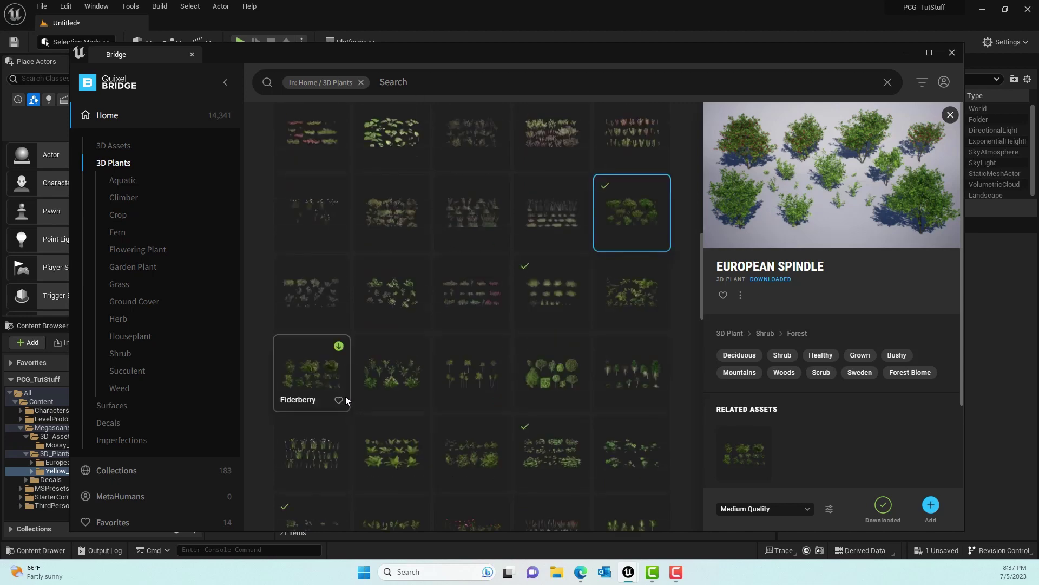
scroll(325, 444, "down", 3)
left_click(303, 371)
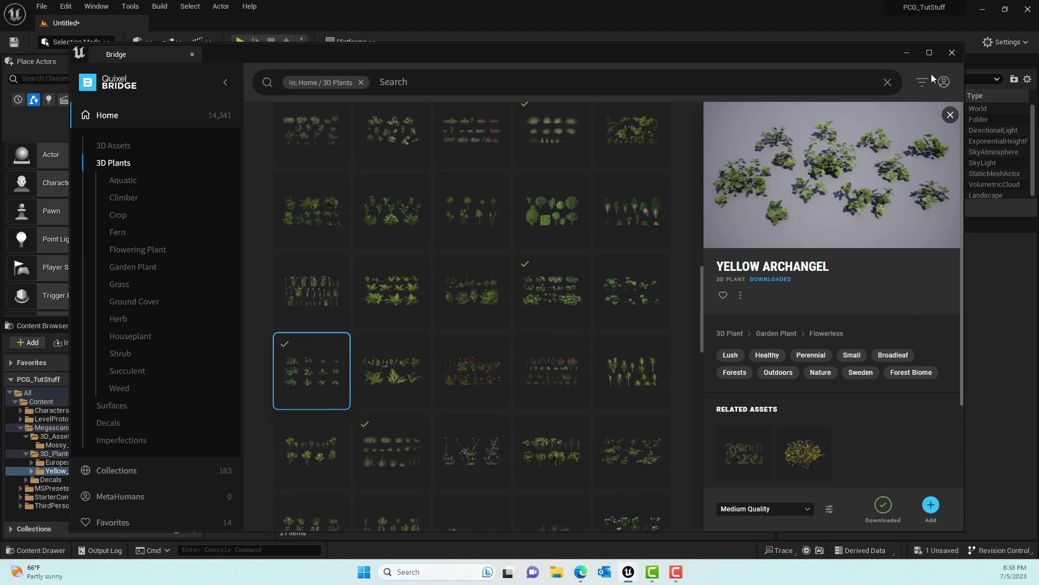
left_click(952, 52)
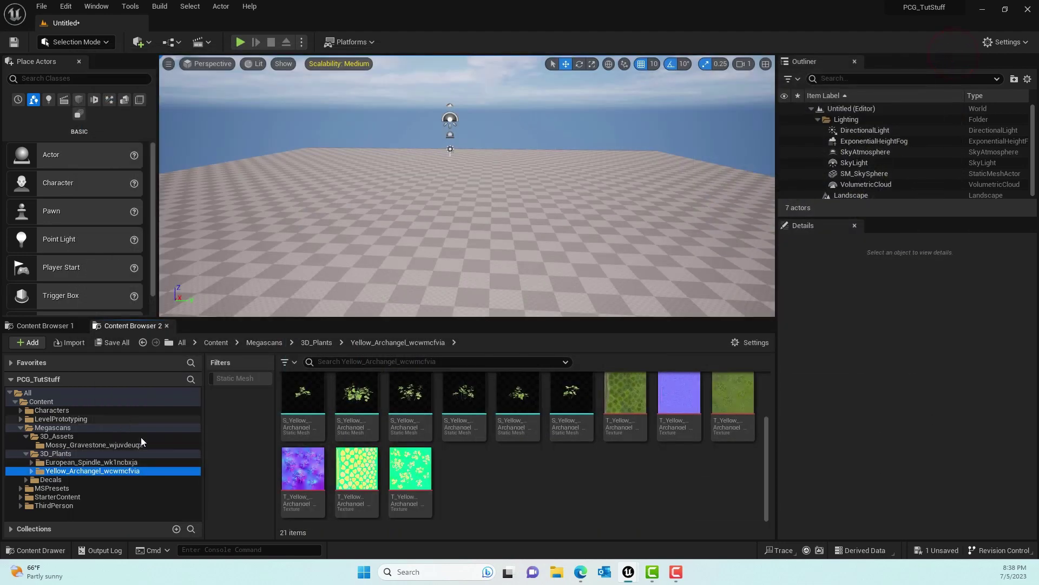
Place the S_Mossy_Gravestone static mesh from the Mossy_Gravestone folder onto the landscape
scroll(756, 463, "up", 2)
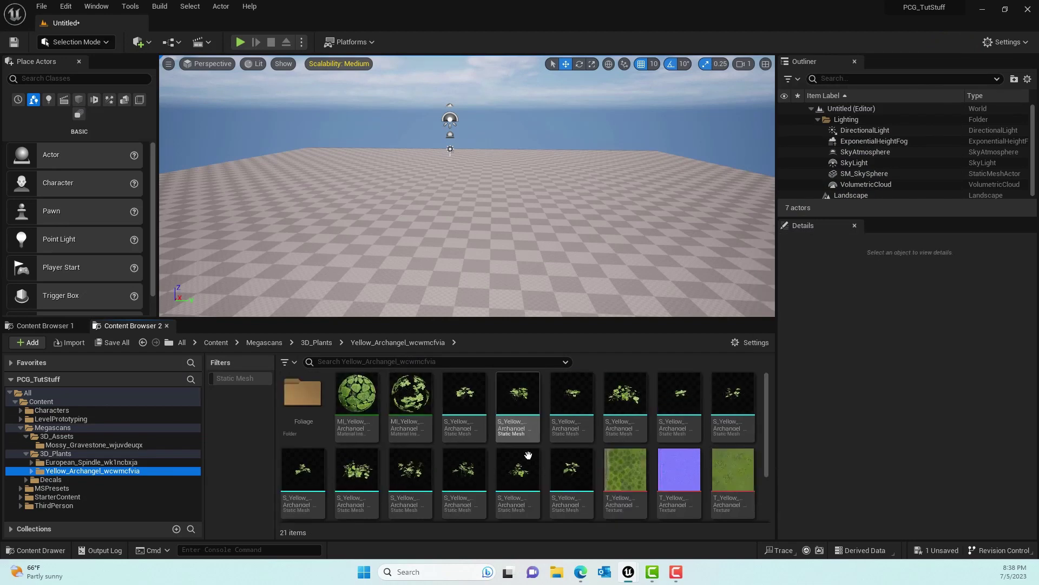
left_click(64, 445)
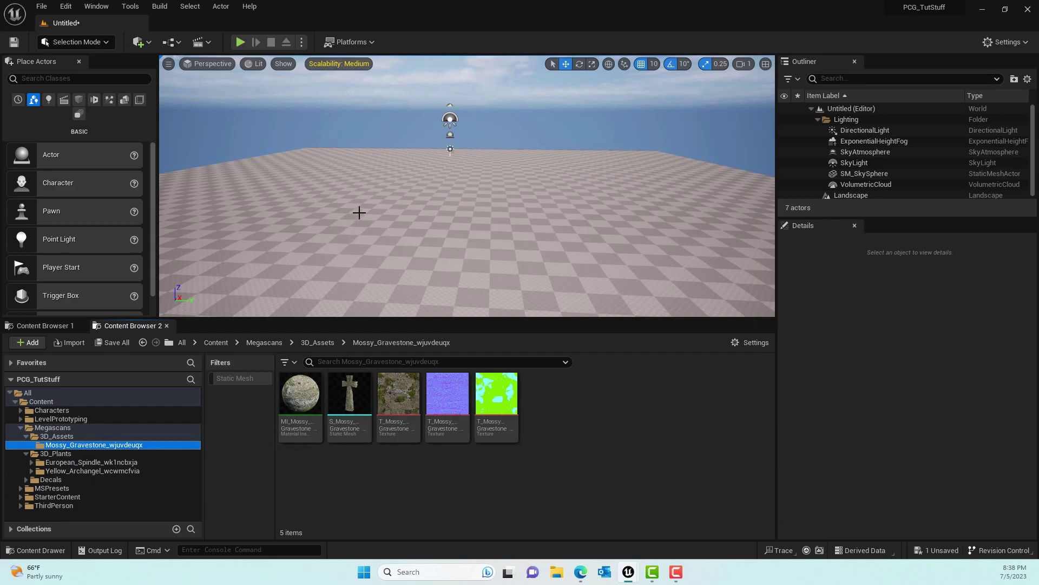
left_click(357, 406)
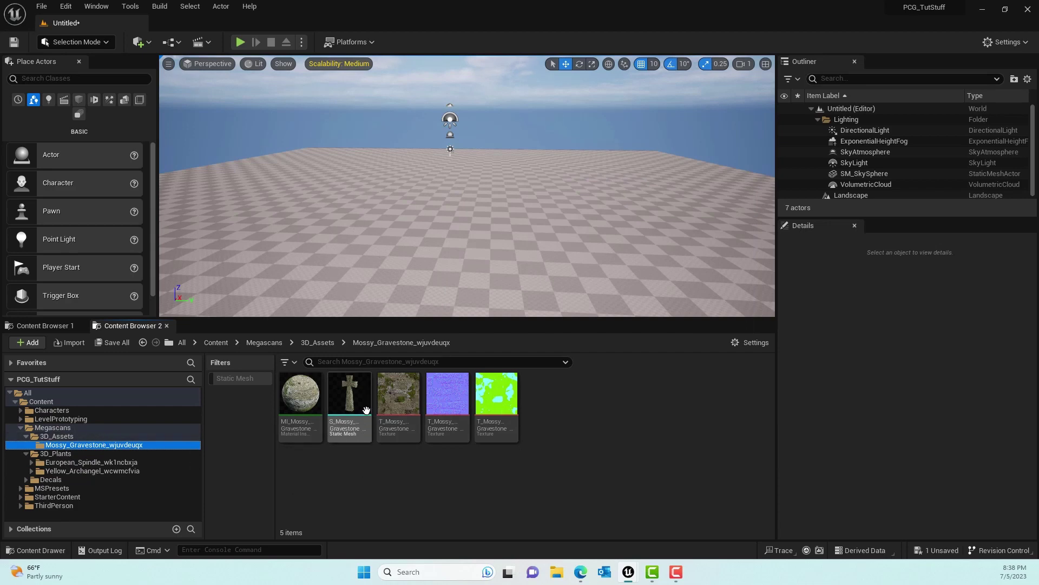
left_click_drag(431, 323, 463, 195)
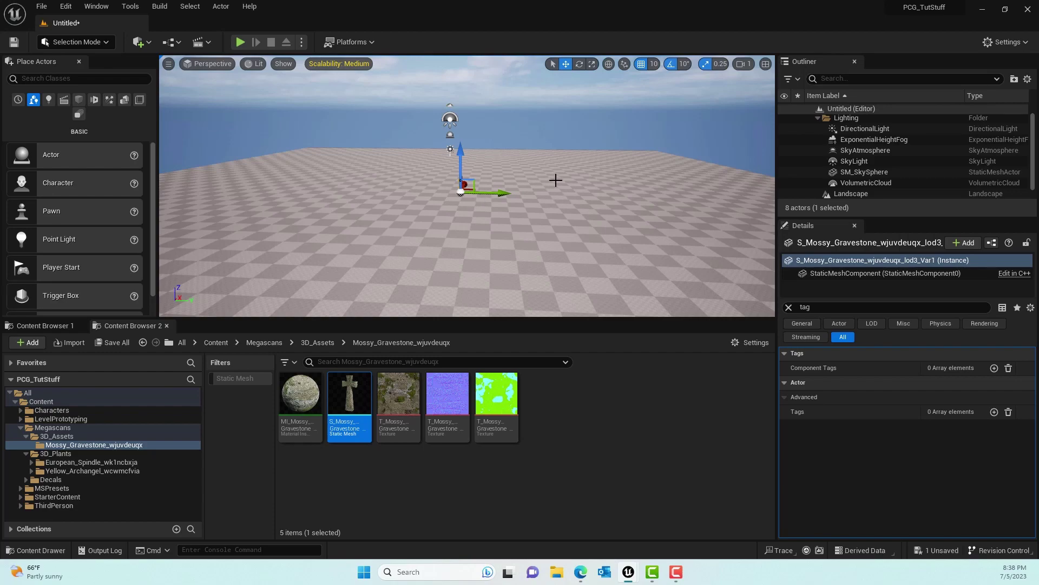
right_click_drag(556, 180, 385, 182)
key("w")
key("w")
key("s")
key("w")
key("s")
Clear the "tag" filter from the gravestone's details and set its uniform scale to 3
left_click(791, 312)
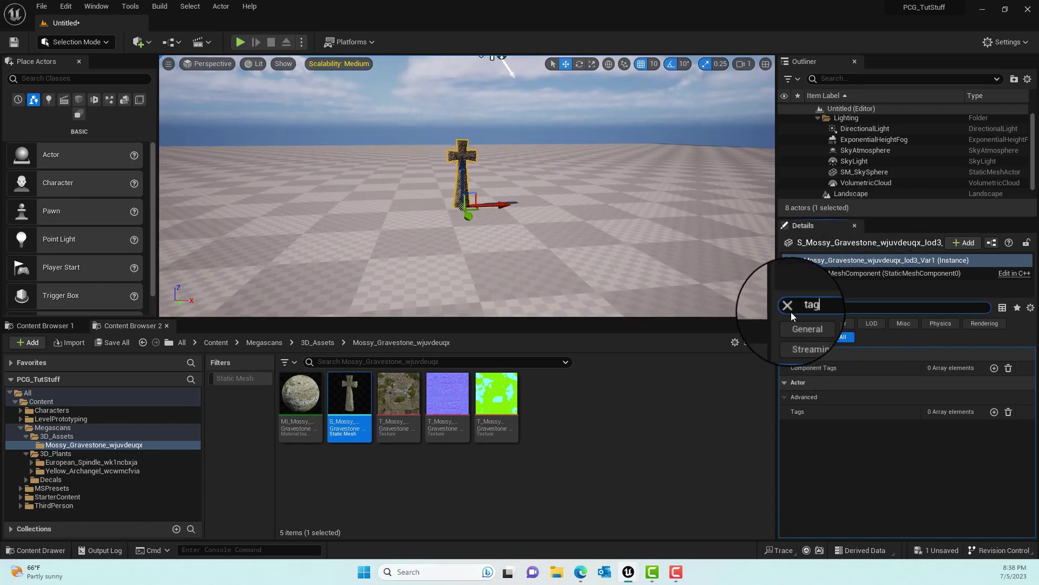
left_click(787, 305)
left_click(937, 397)
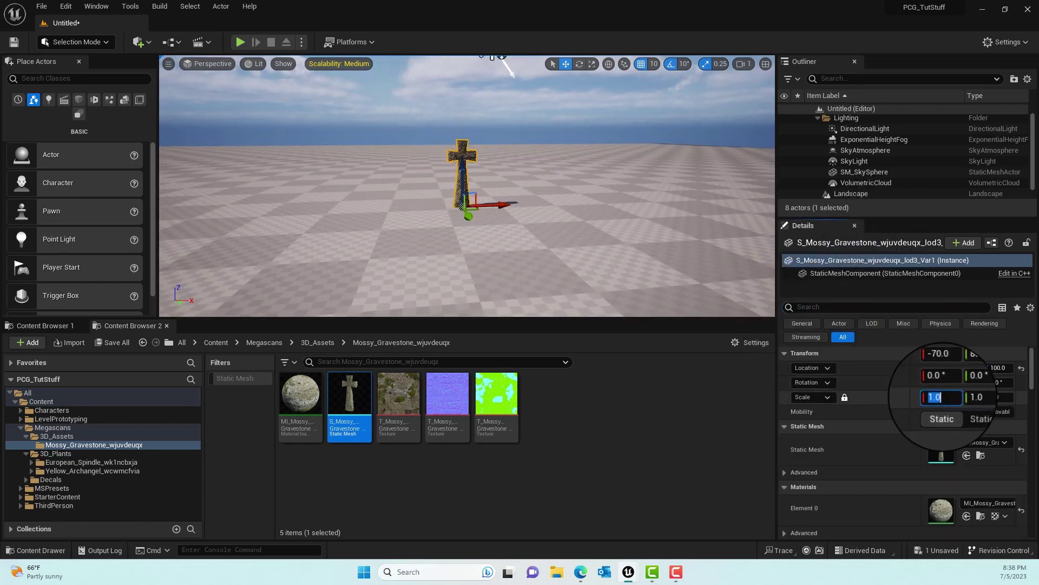
type("3")
key("Tab")
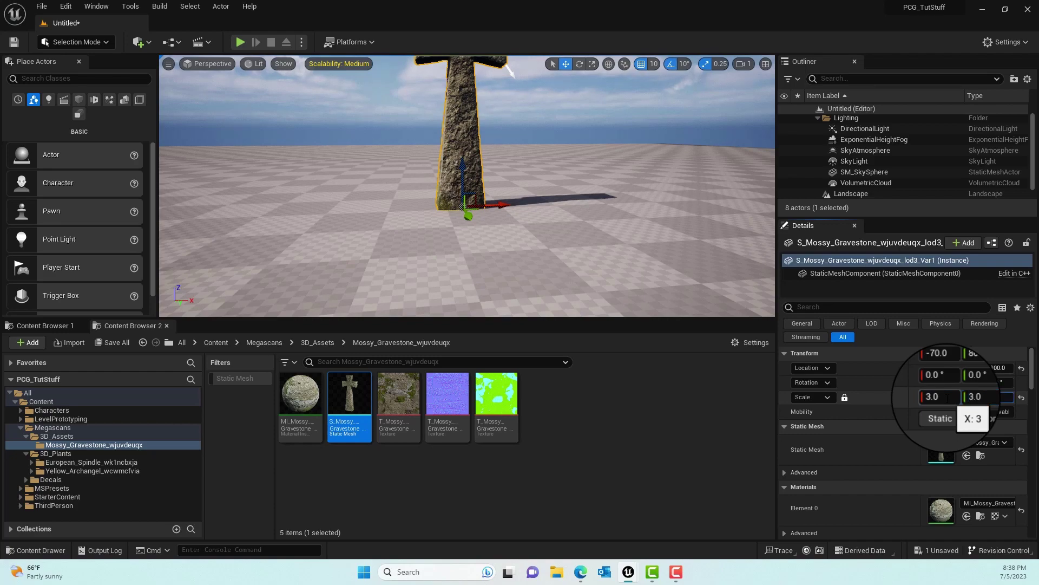
right_click_drag(569, 184, 655, 159)
key("s")
key("e")
key("q")
key("s")
key("q")
key("w")
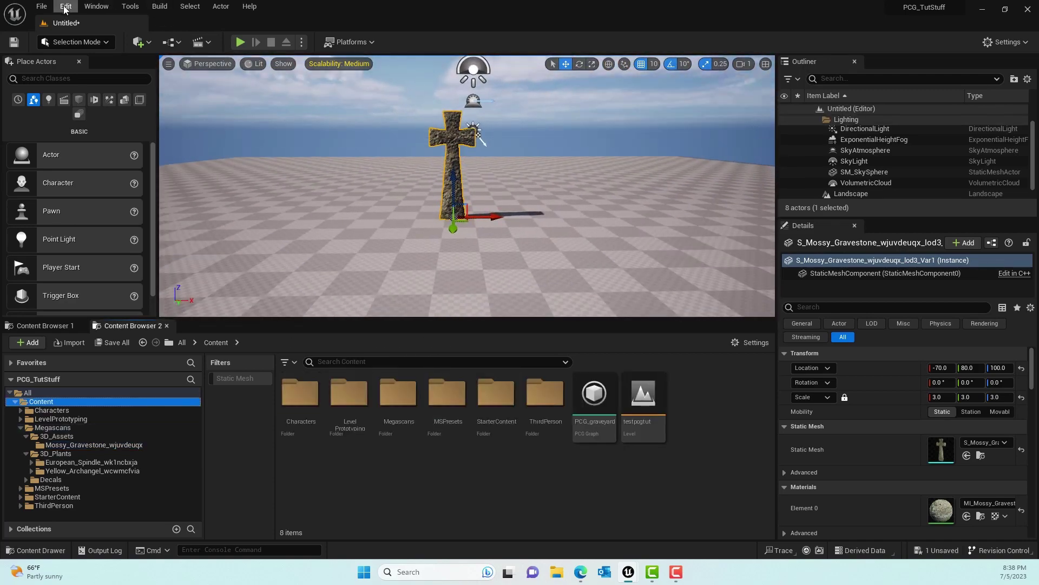
Search the project's plugins for "procedural" to check whether the Procedural Content Generation Framework is enabled
left_click(64, 6)
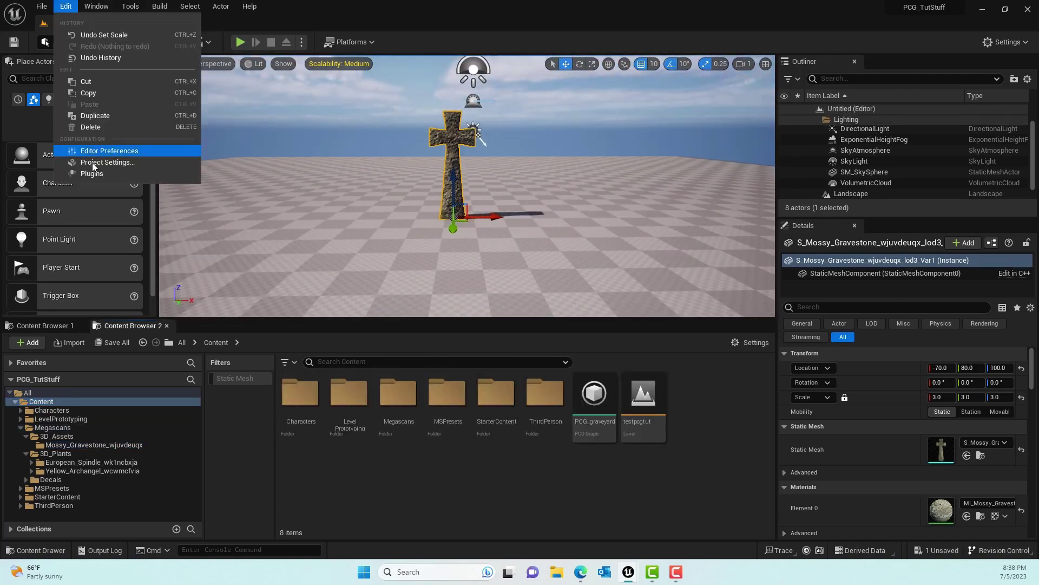
left_click(90, 177)
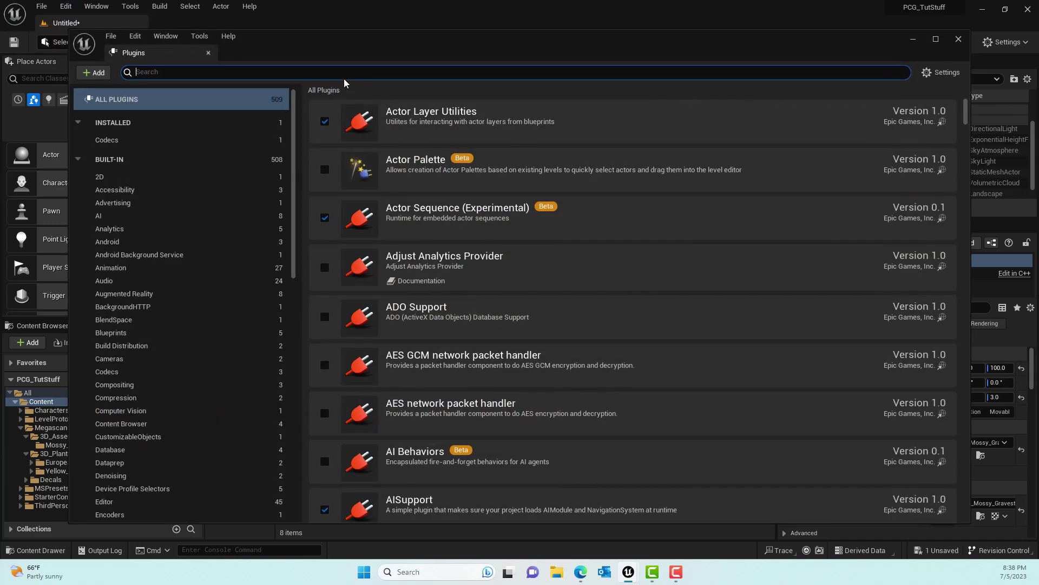
type("proce")
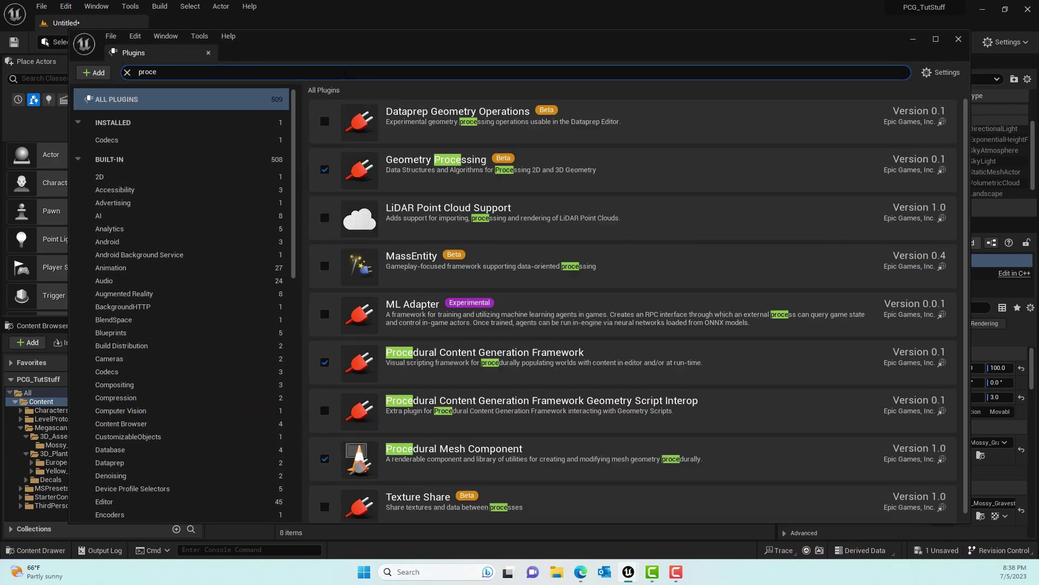
type("dural")
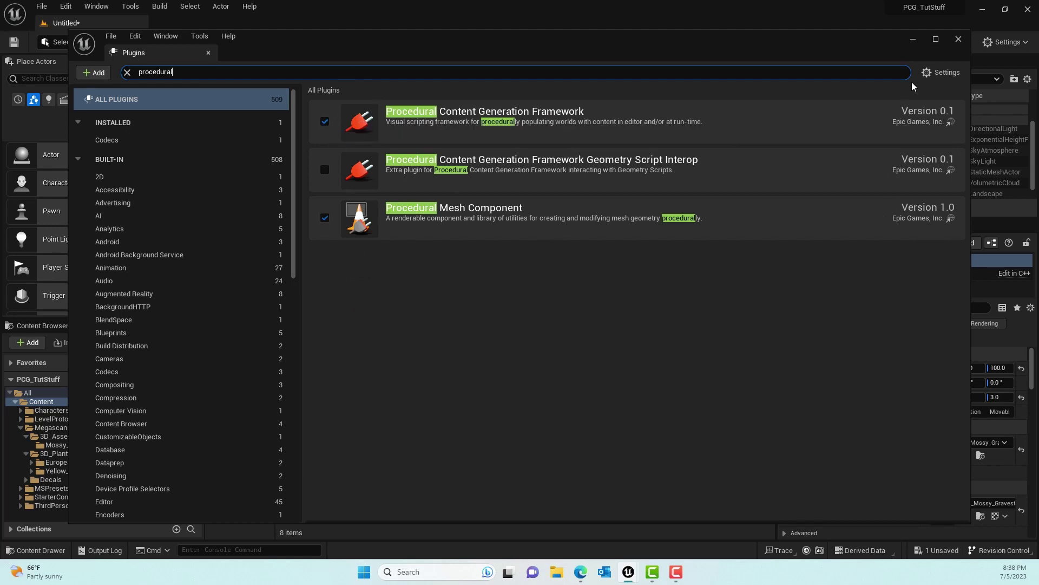
left_click(958, 40)
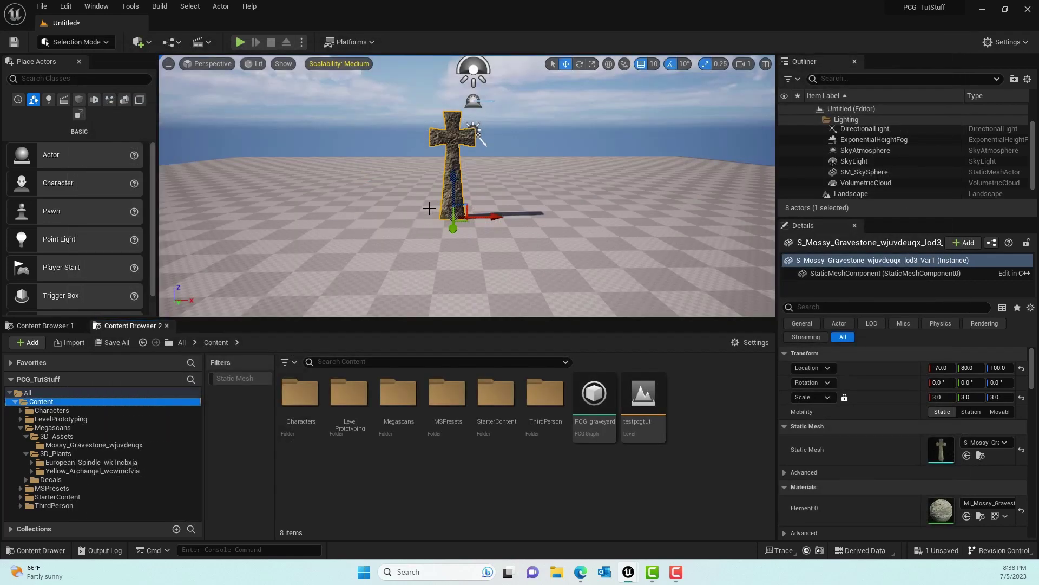
Create a PCG Graph named PCG_gravetut in the Content folder and open it
right_click_drag(430, 208, 448, 221)
key("s")
key("w")
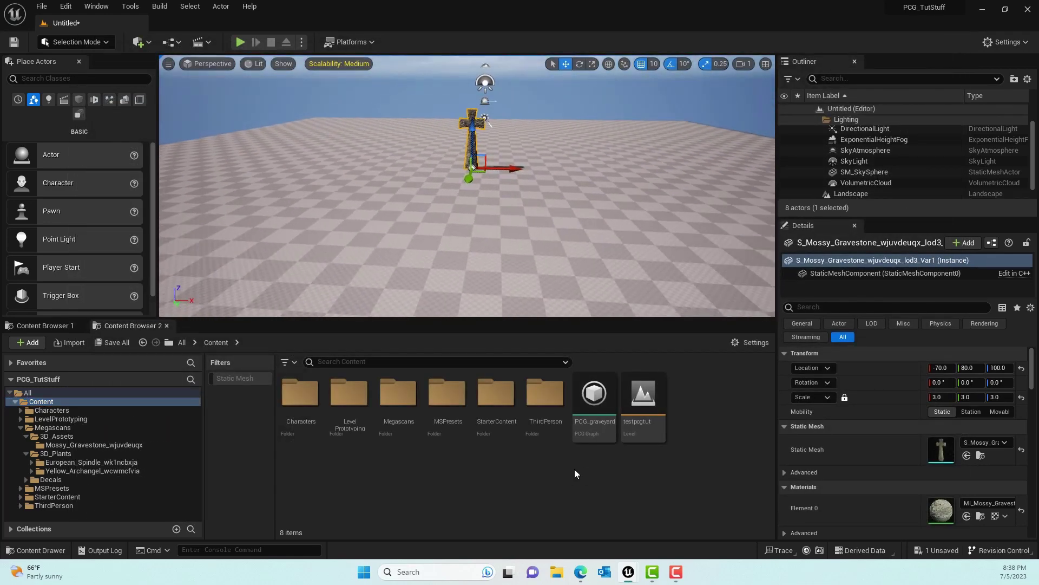
right_click(701, 408)
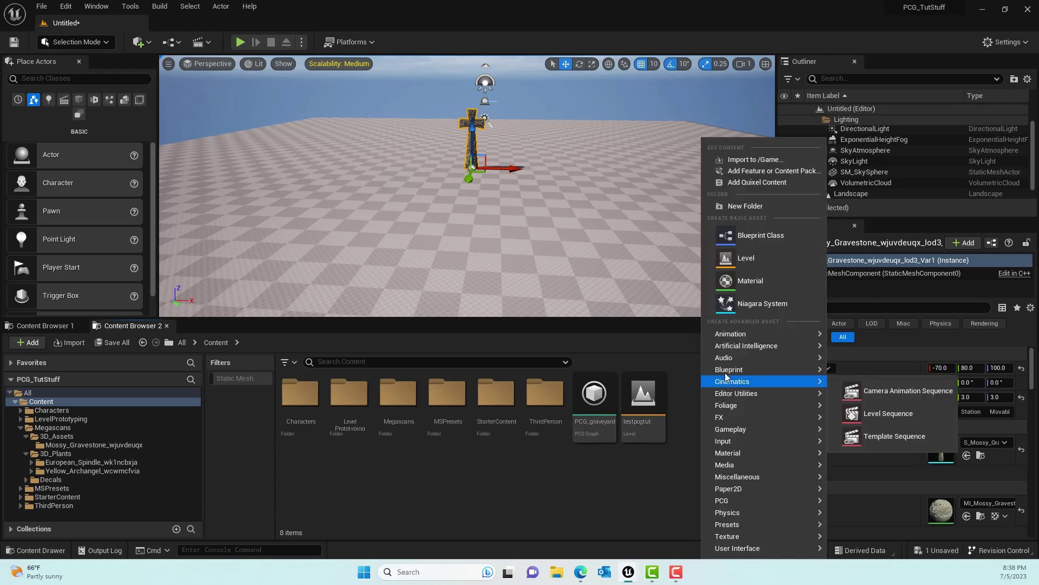
mouse_move(732, 503)
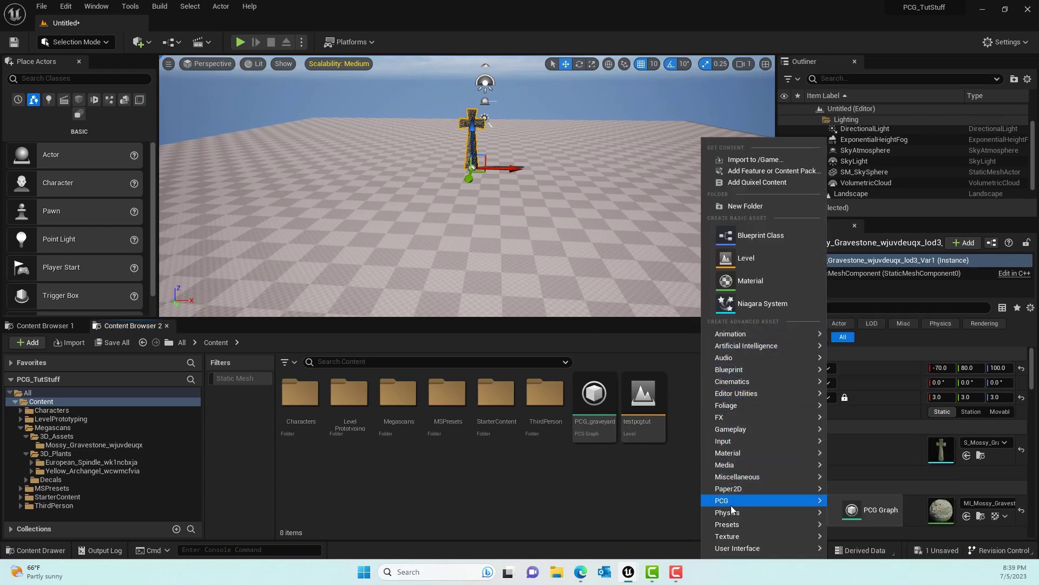
left_click(855, 509)
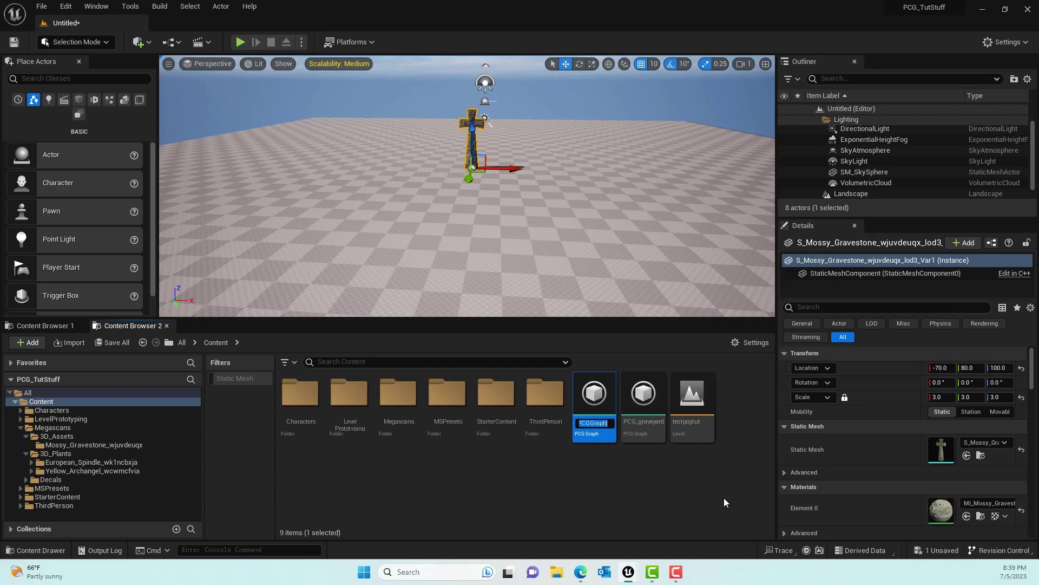
type("PCG_gravetut")
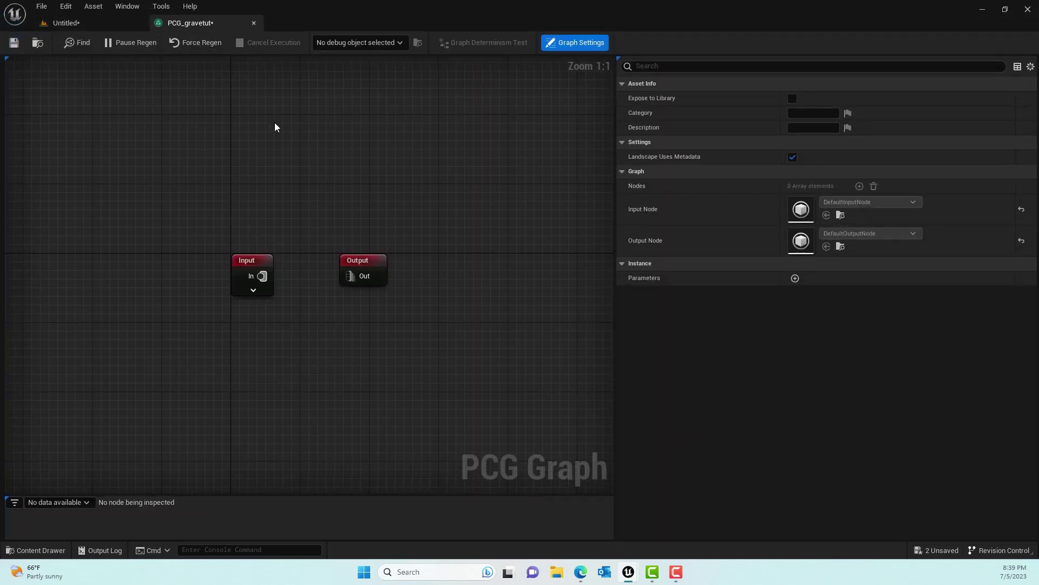
Expand the Input node to show all its pins and move the Output node farther away from it
right_click_drag(301, 217, 287, 158)
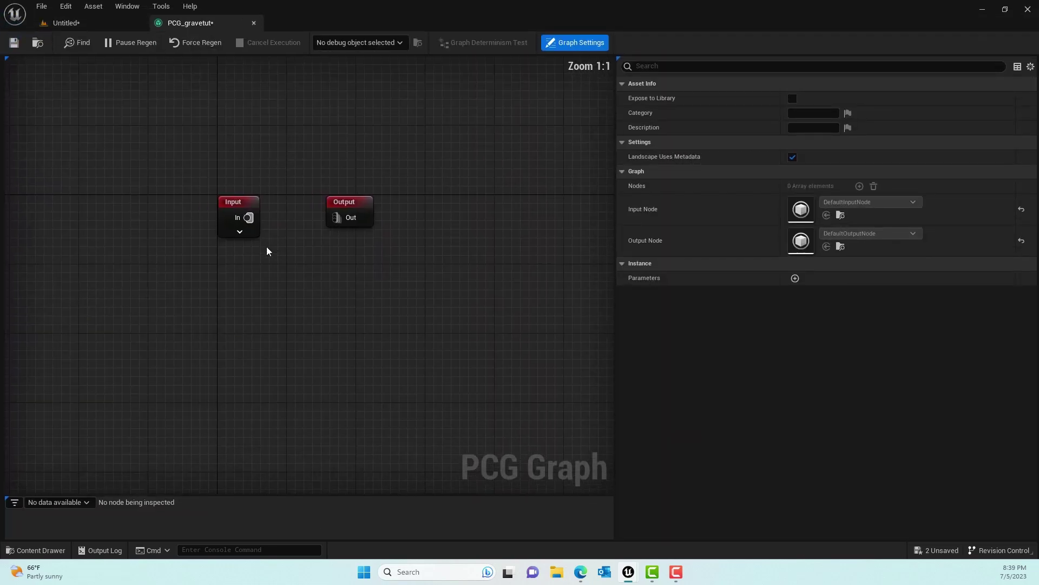
left_click(240, 232)
left_click_drag(355, 214, 468, 247)
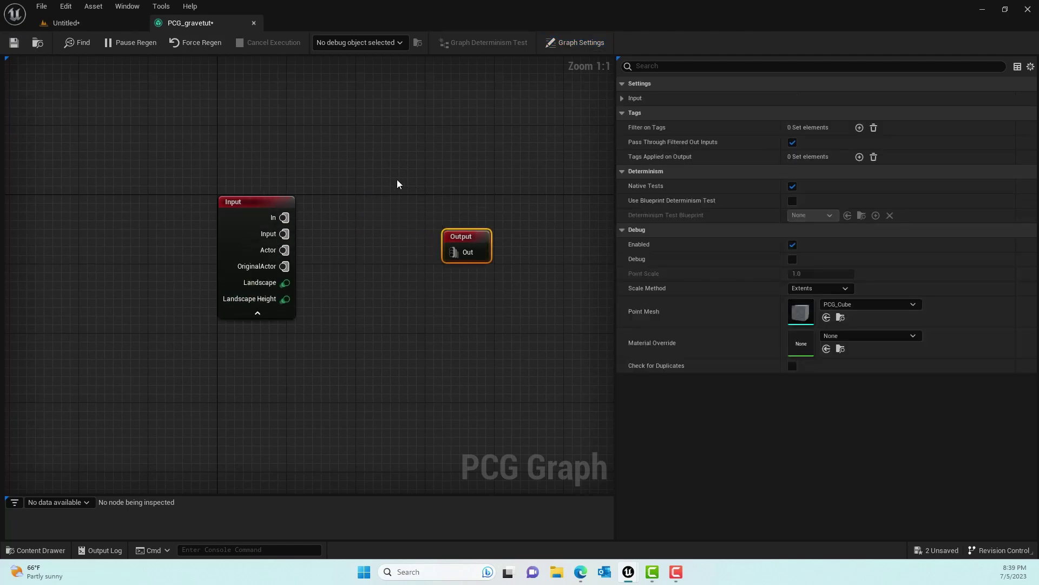
right_click_drag(374, 244, 339, 199)
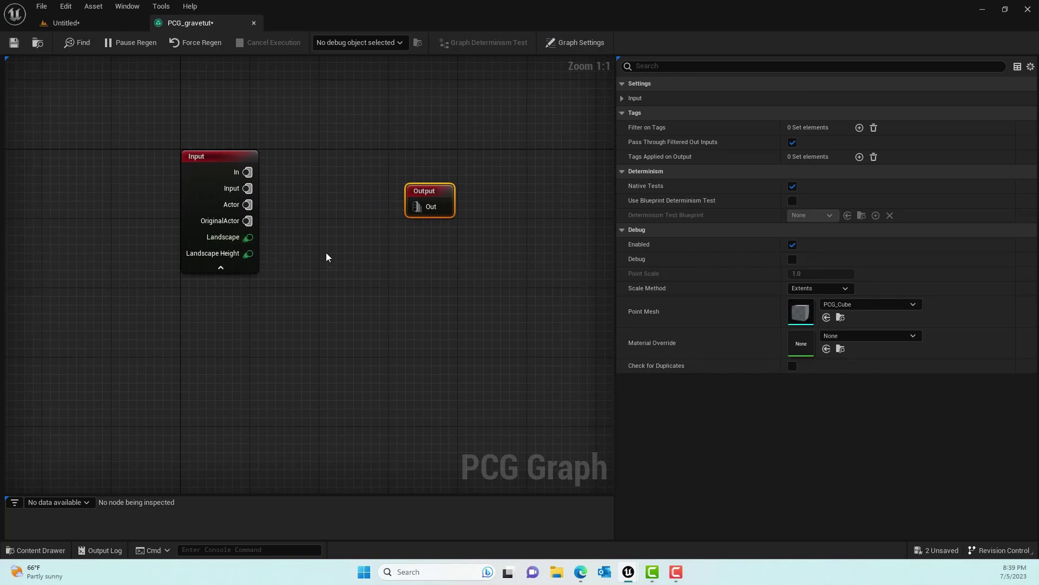
left_click(73, 23)
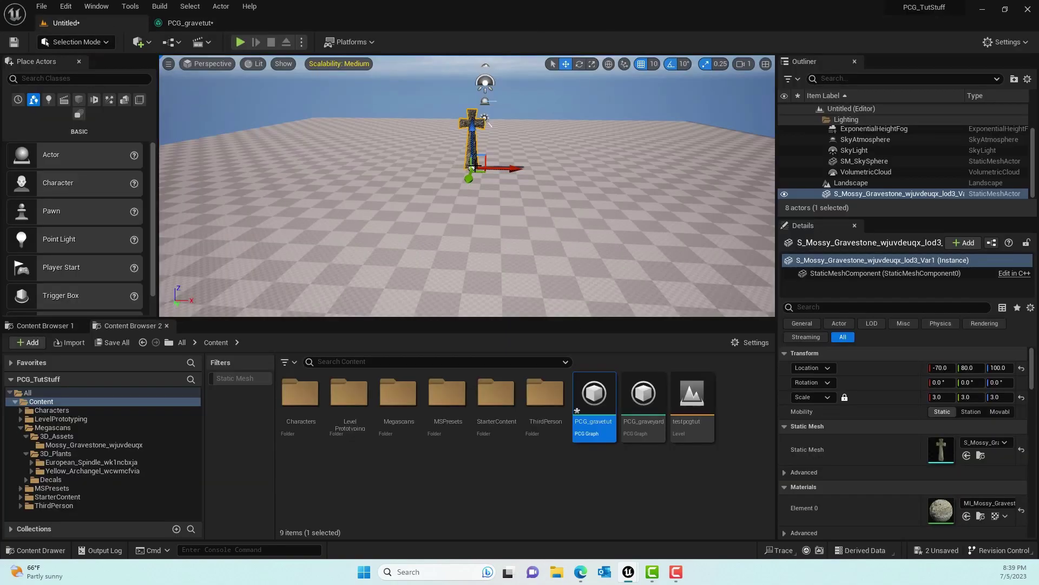
left_click(159, 26)
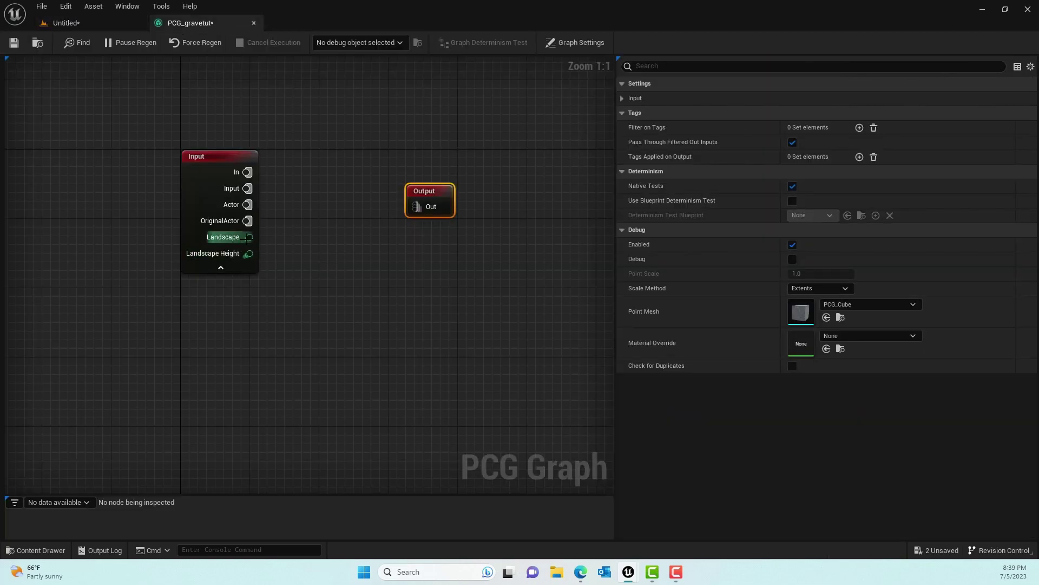
Add a Surface Sampler node connected to the Input node's Landscape pin
left_click_drag(248, 237, 351, 309)
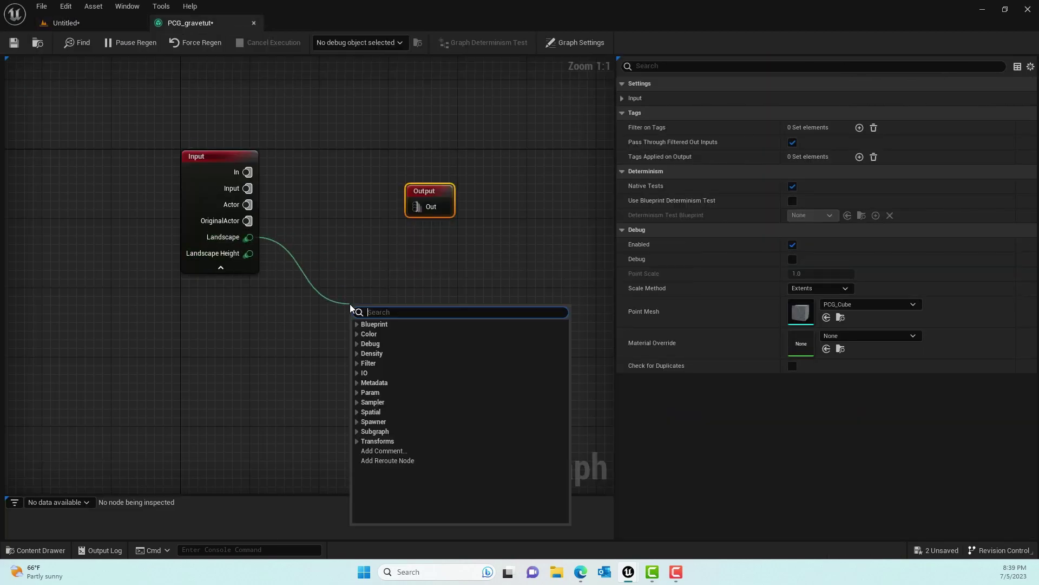
type("surf")
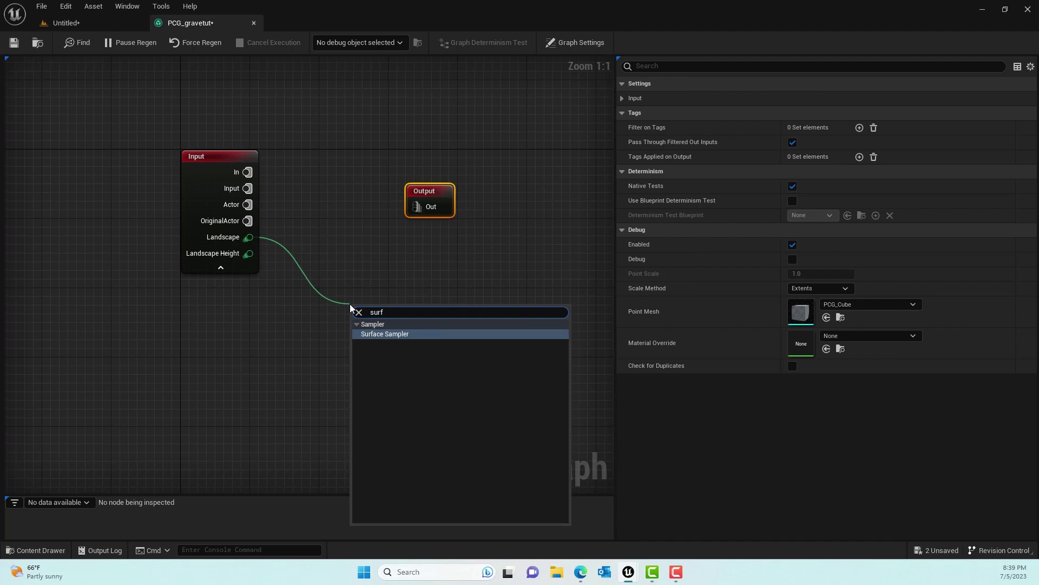
left_click(389, 334)
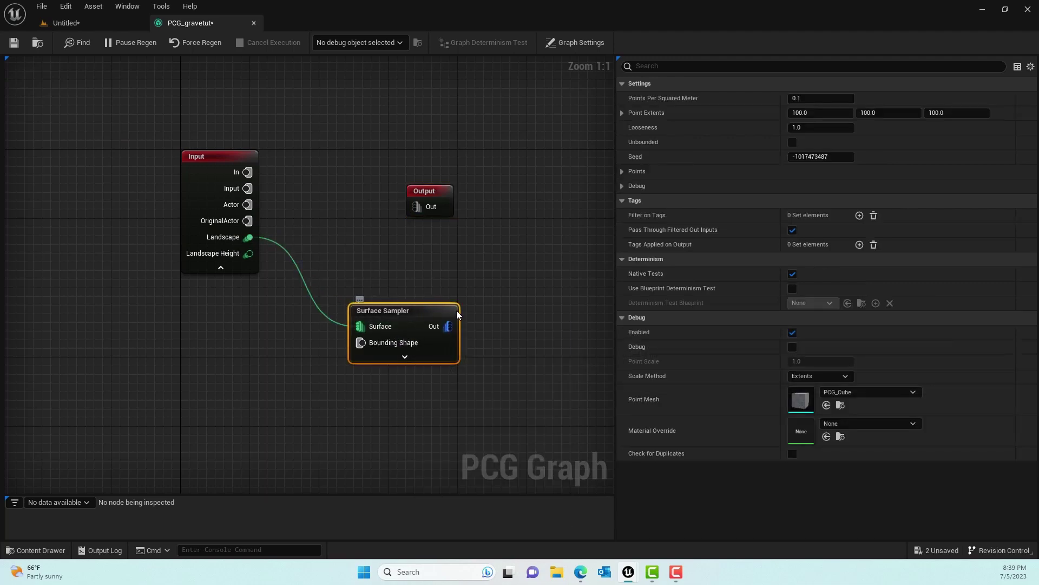
Turn on debug display for the Surface Sampler node and return to the untitled level
left_click(520, 276)
left_click(407, 314)
key("d")
left_click(86, 23)
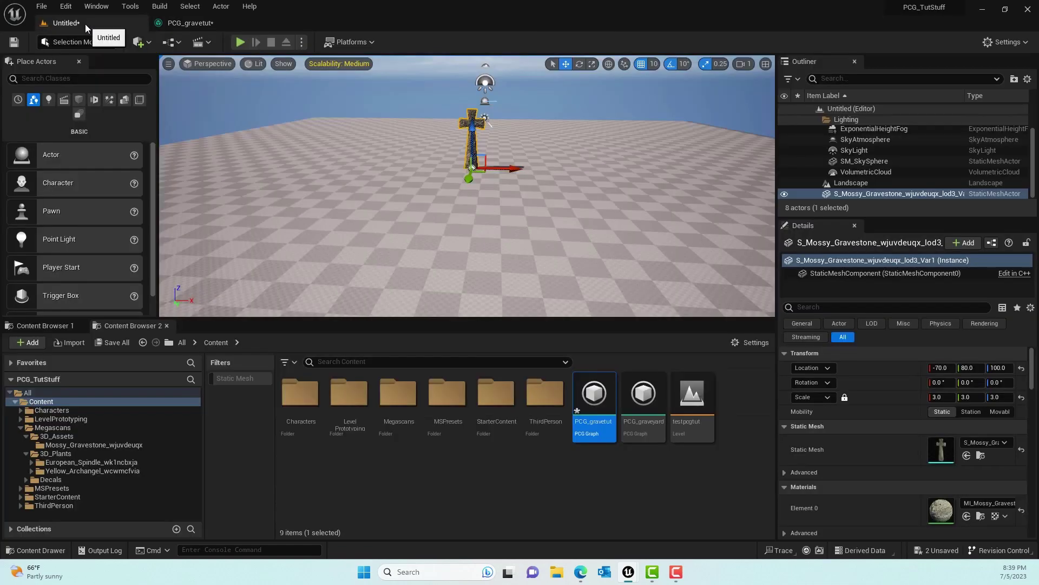
Save the PCG_gravetut graph and place it in the level near the gravestone
left_click(193, 25)
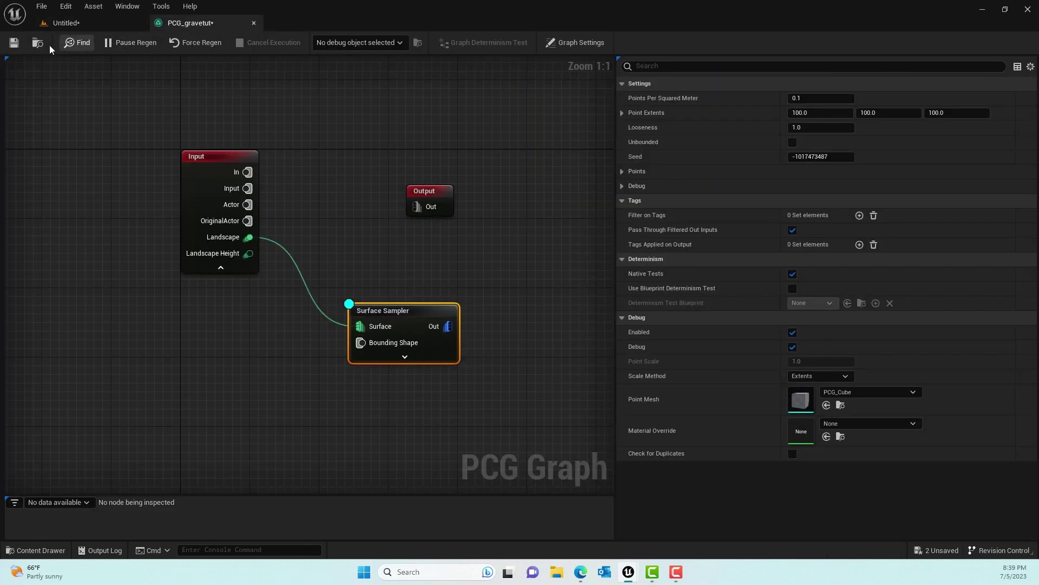
left_click(72, 25)
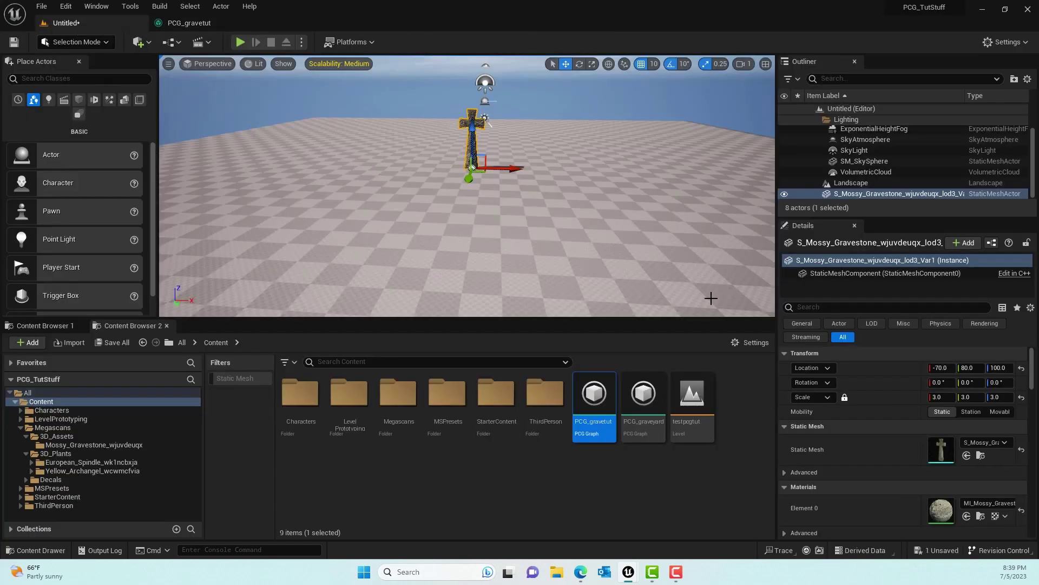
left_click_drag(594, 398, 470, 172)
mouse_move(470, 172)
right_mouse_down()
mouse_move(469, 152)
mouse_move(352, 201)
mouse_move(411, 176)
mouse_move(455, 181)
right_mouse_up()
right_click_drag(519, 238, 523, 216)
left_click(520, 98)
right_click_drag(520, 97, 477, 102)
right_click_drag(517, 221, 528, 219)
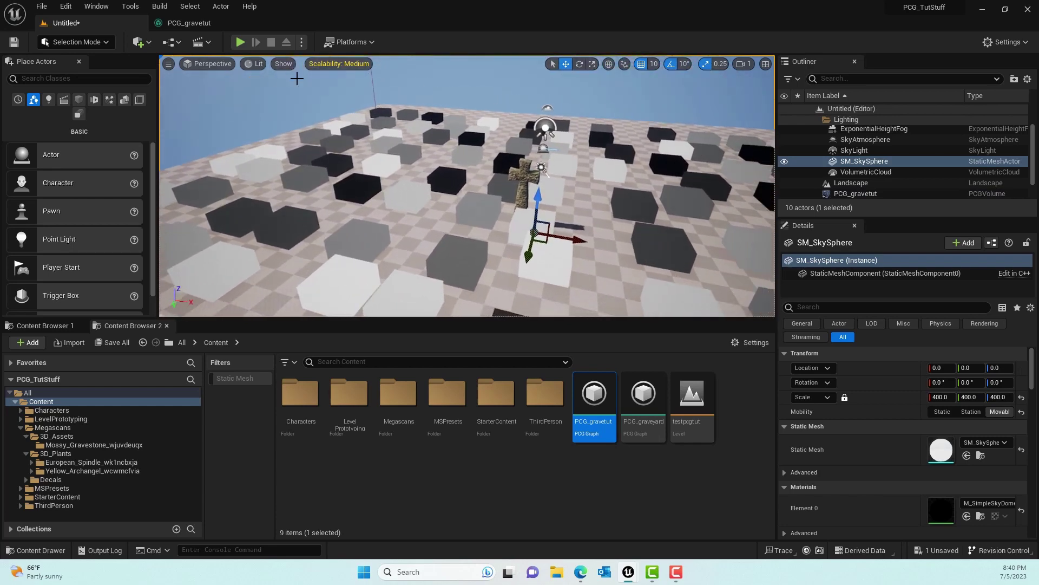
Set the Surface Sampler's Points Per Squared Meter to 25 and check the level before returning to the graph
left_click(204, 24)
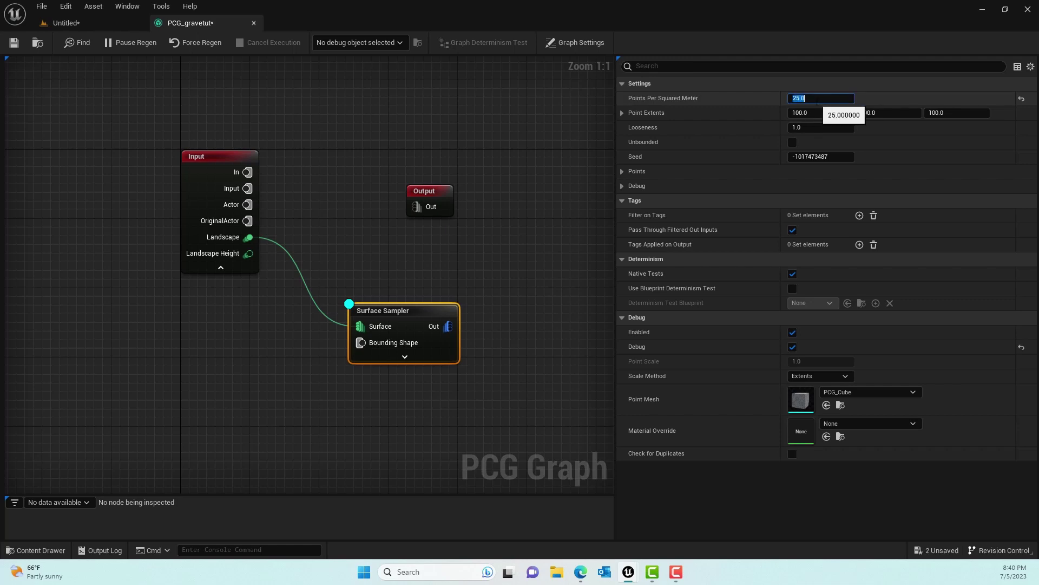
left_click(90, 22)
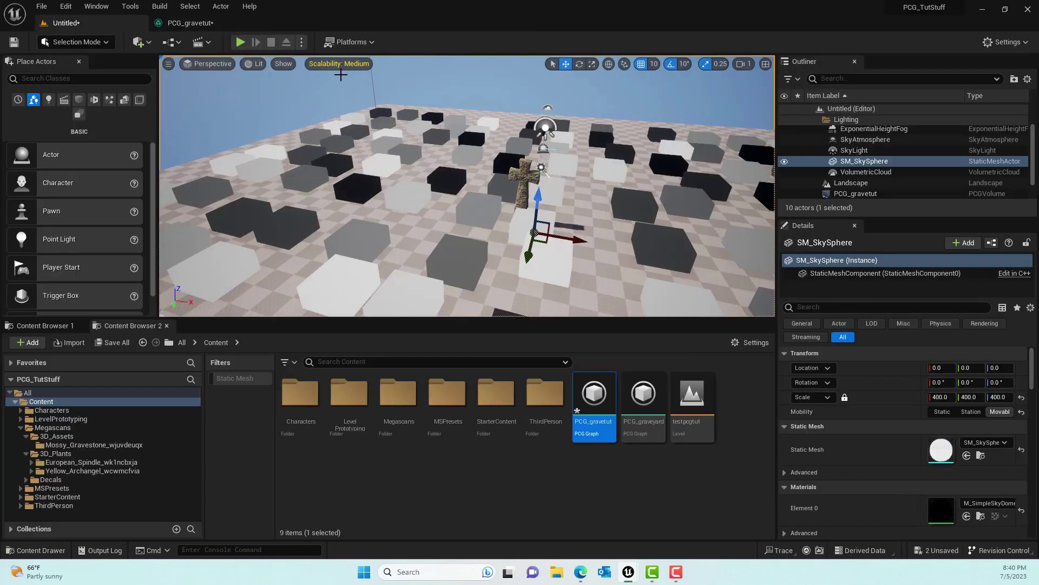
left_click(190, 22)
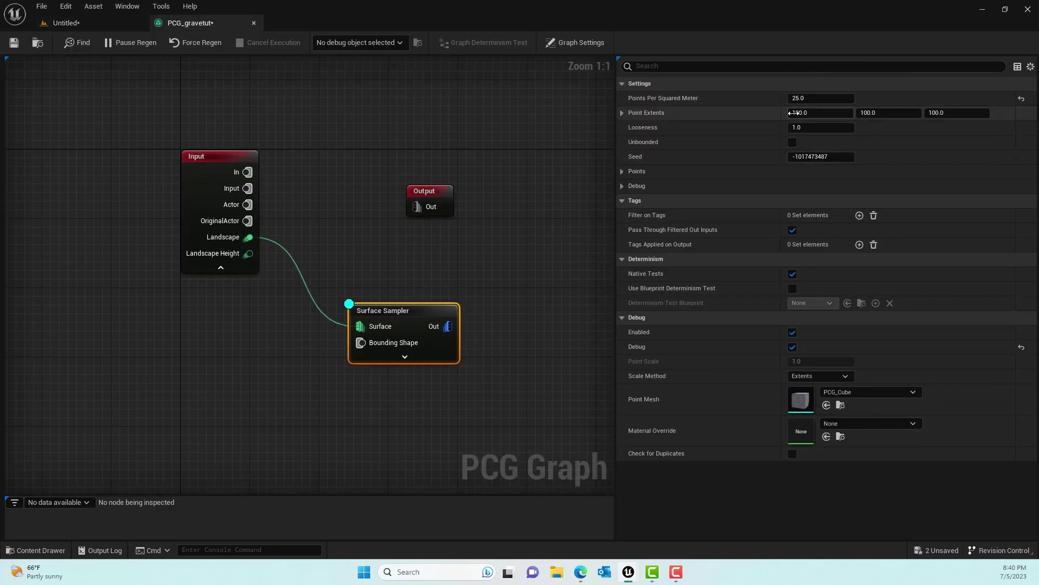
Undock the PCG_gravetut editor into a floating window over the level, arranged so the Surface Sampler node and its settings are both visible
left_click_drag(208, 25, 414, 206)
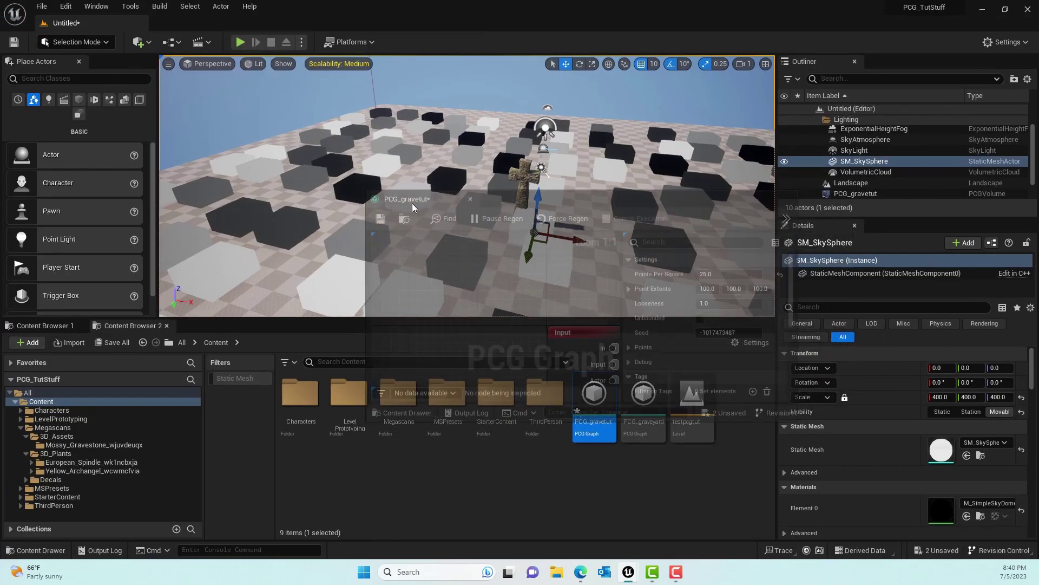
left_click_drag(630, 212, 505, 209)
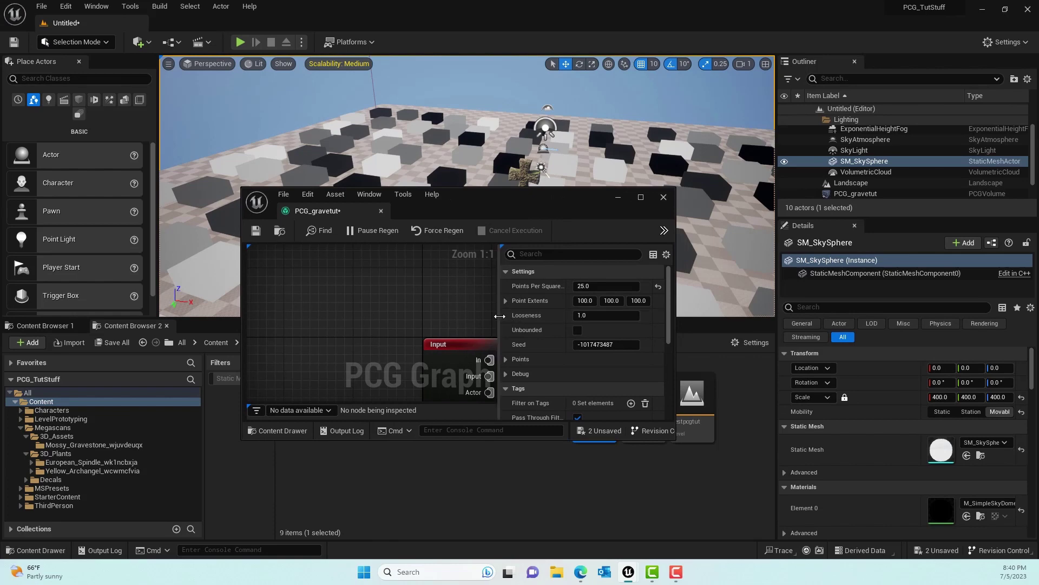
left_click_drag(500, 317, 576, 321)
right_click_drag(517, 312, 361, 250)
right_click_drag(438, 309, 359, 249)
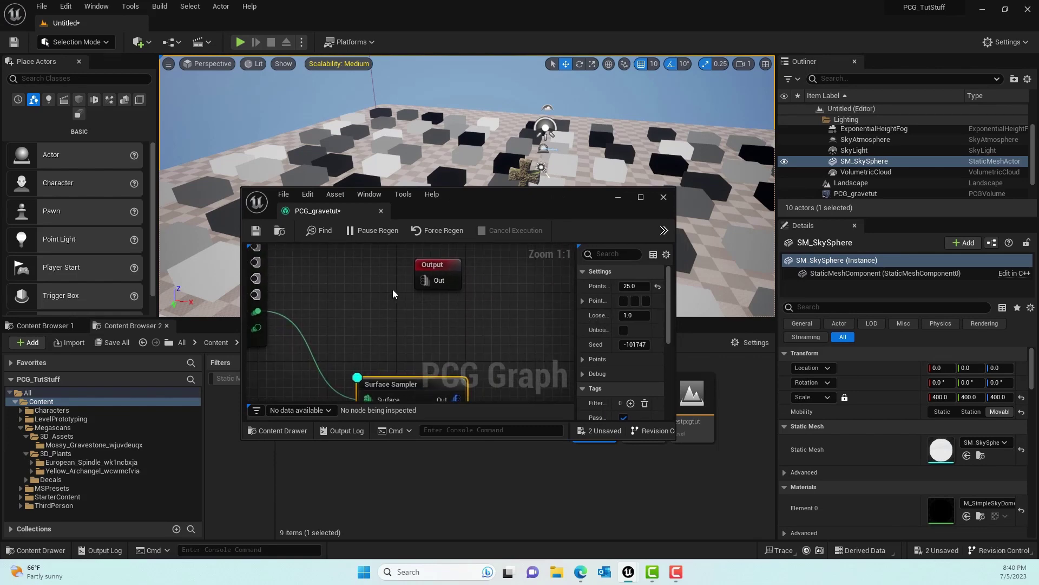
right_click_drag(393, 293, 371, 271)
left_click_drag(576, 322, 479, 323)
left_click_drag(522, 205, 508, 236)
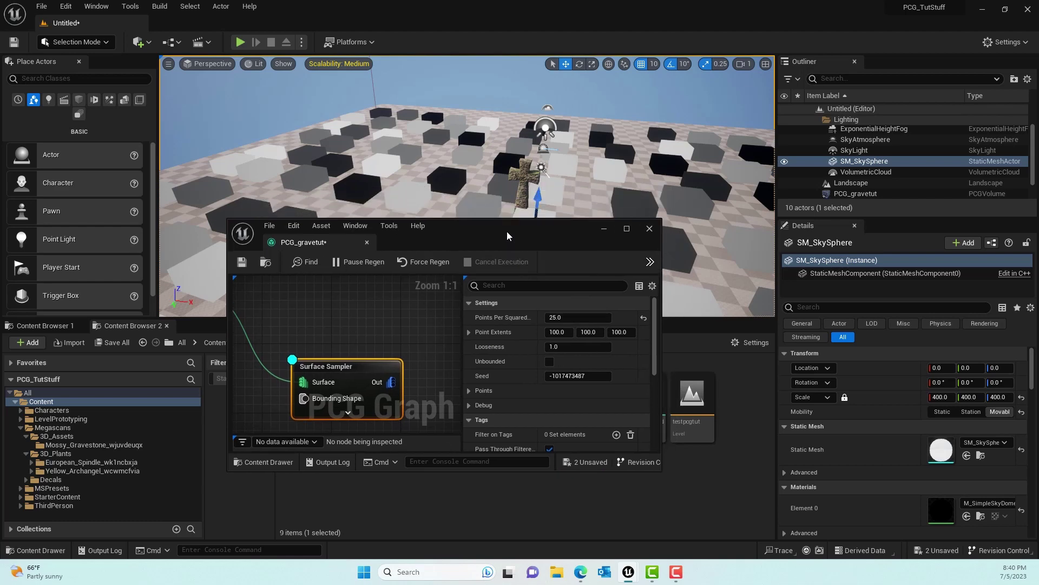
Set all three Point Extents of the Surface Sampler to 10 and examine the debug points around the gravestone
left_click(568, 331)
type("10")
key("Tab")
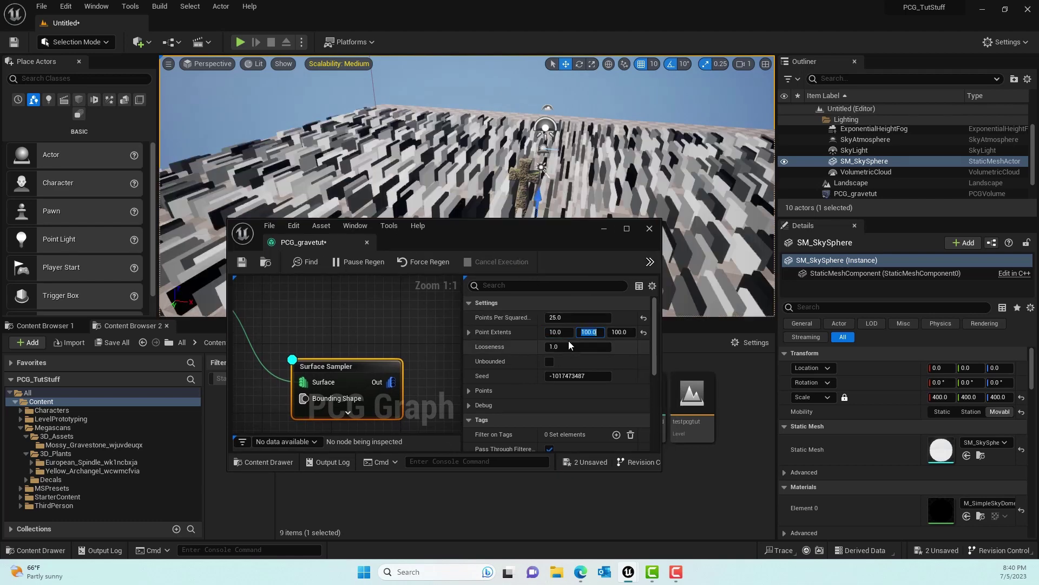
type("10")
key("Tab")
type("10")
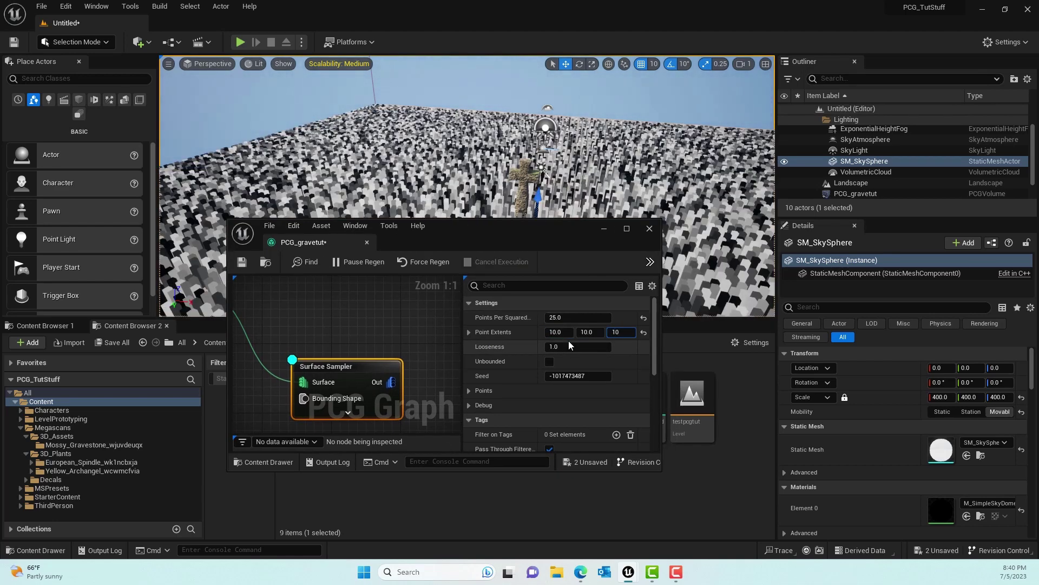
key("Return")
left_click_drag(506, 226, 563, 370)
right_click_drag(547, 254, 547, 230)
key("w")
key("w")
right_click_drag(541, 182, 571, 335)
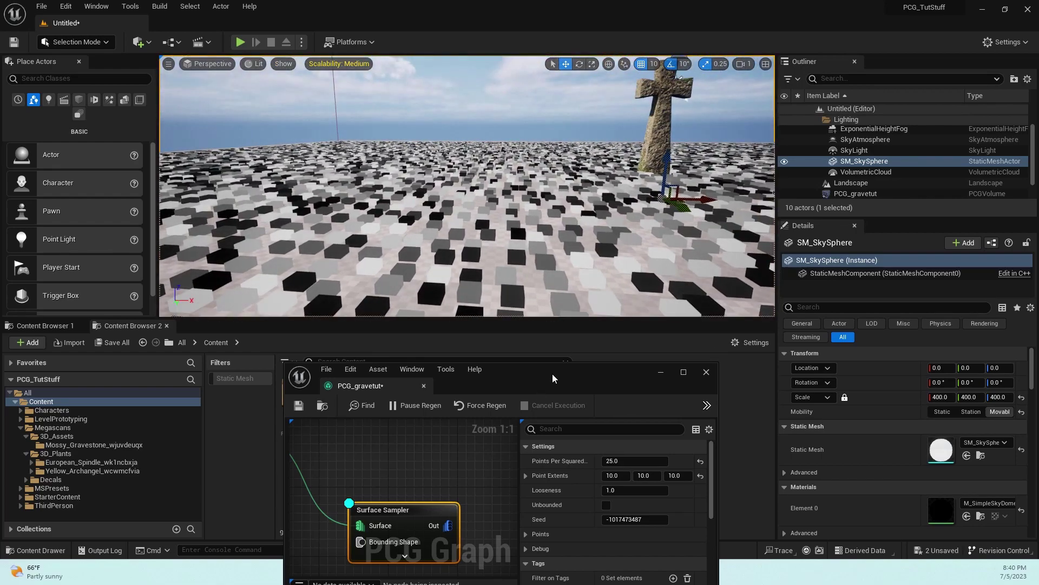
Dock the floating PCG_gravetut editor back into the main window beside the untitled level
left_click_drag(552, 377, 483, 184)
left_click_drag(450, 244, 534, 241)
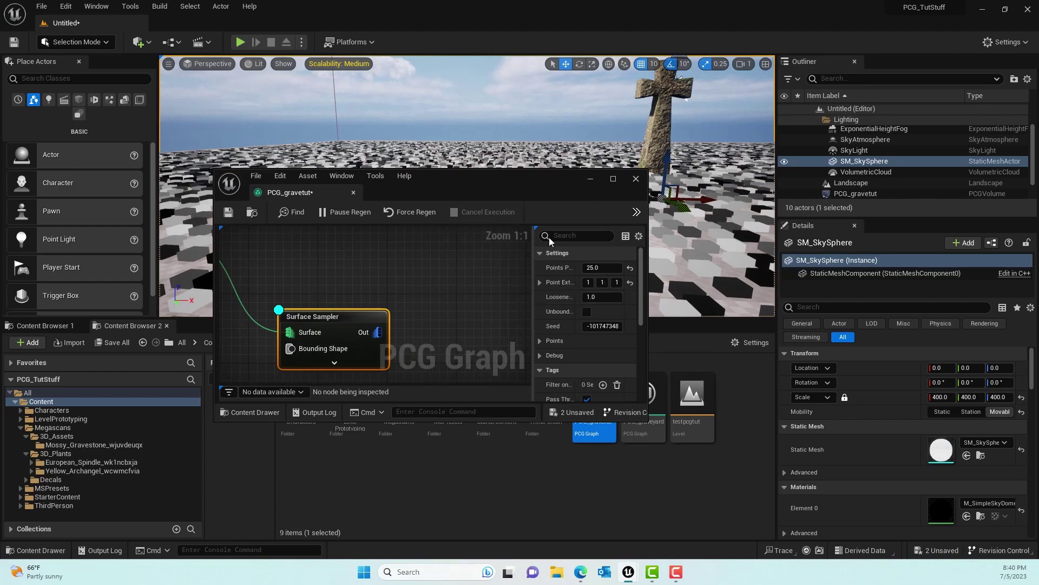
left_click_drag(315, 196, 246, 24)
Add a Static Mesh Spawner node connected to the Surface Sampler's Out pin
right_click_drag(234, 120, 429, 199)
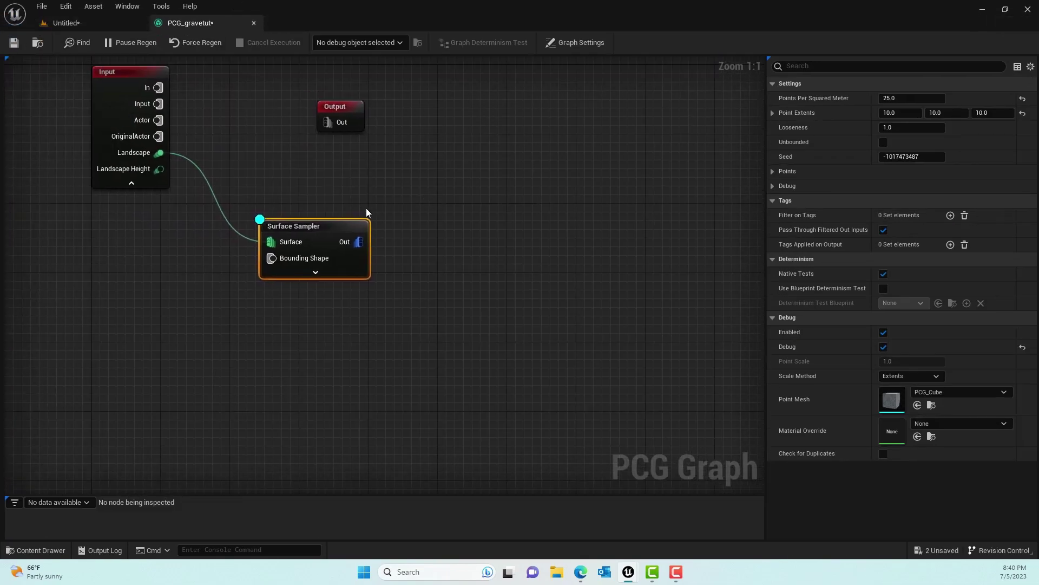
left_click_drag(356, 243, 509, 241)
type("str")
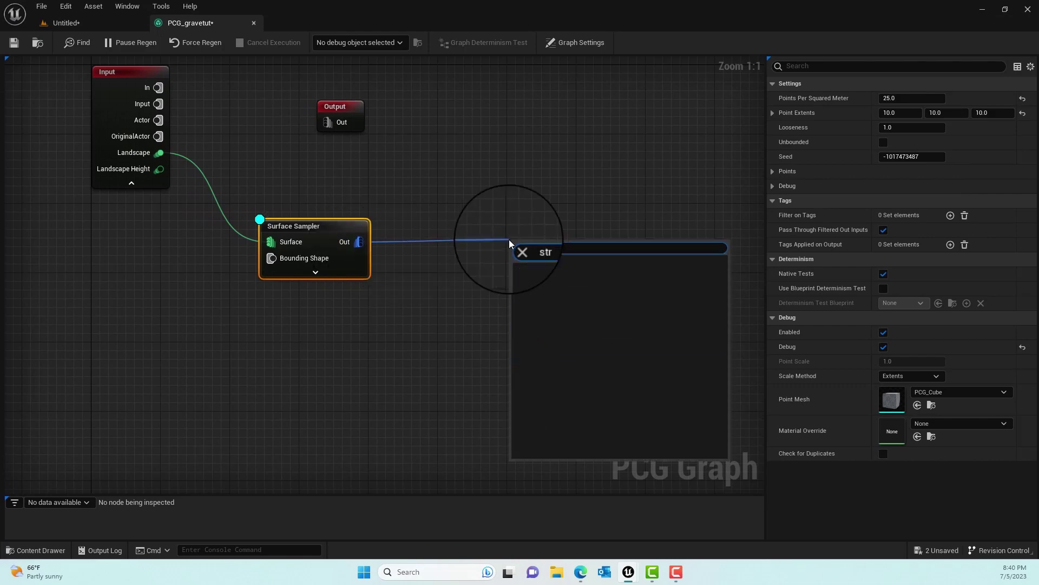
key("BackSpace")
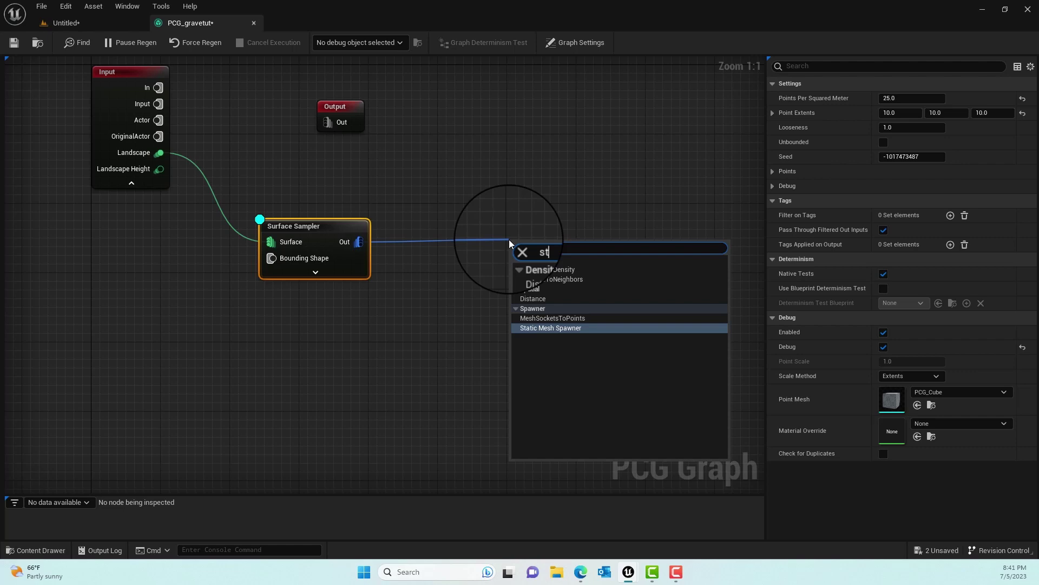
left_click(562, 329)
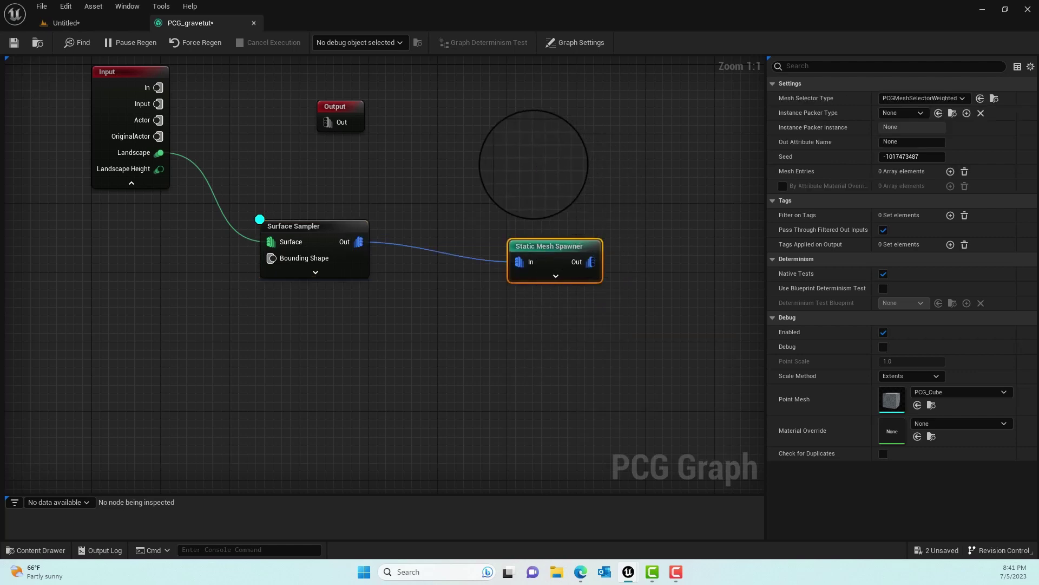
Turn off debug display for the Surface Sampler node
right_click_drag(347, 193, 310, 206)
left_click(254, 238)
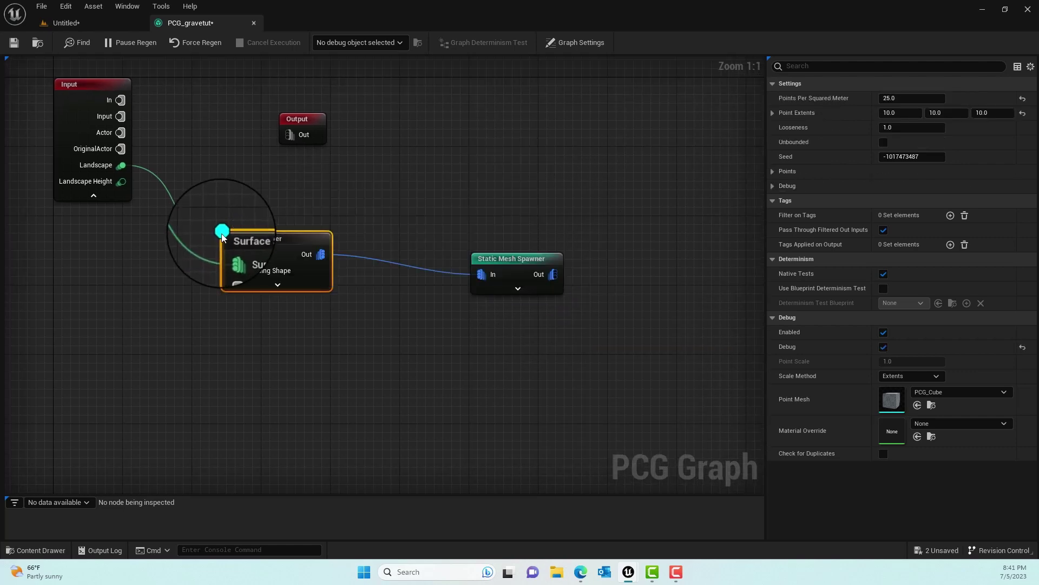
key("d")
Add two mesh entries to the Static Mesh Spawner node
right_click_drag(412, 212, 350, 213)
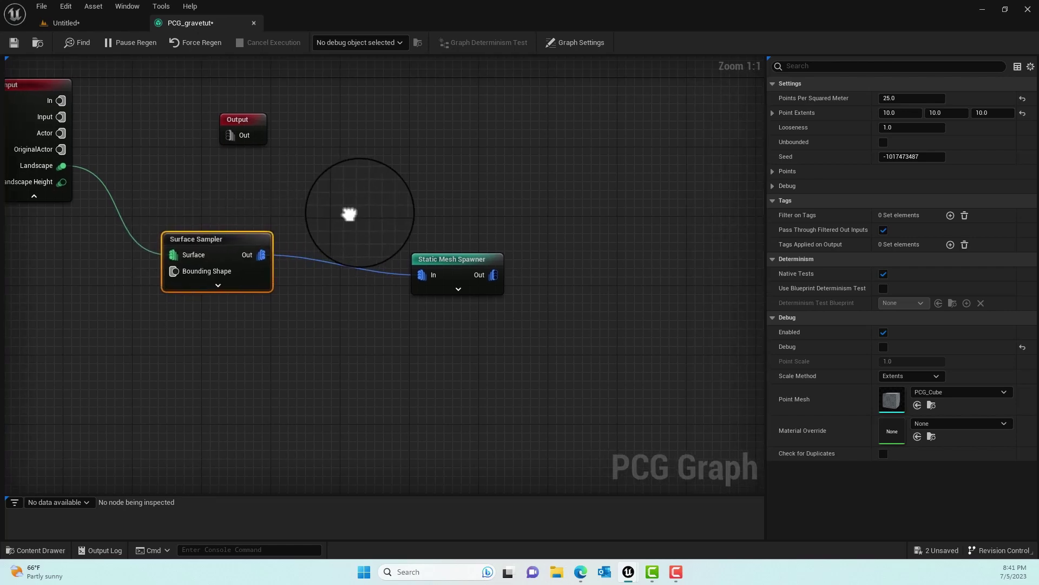
left_click(461, 261)
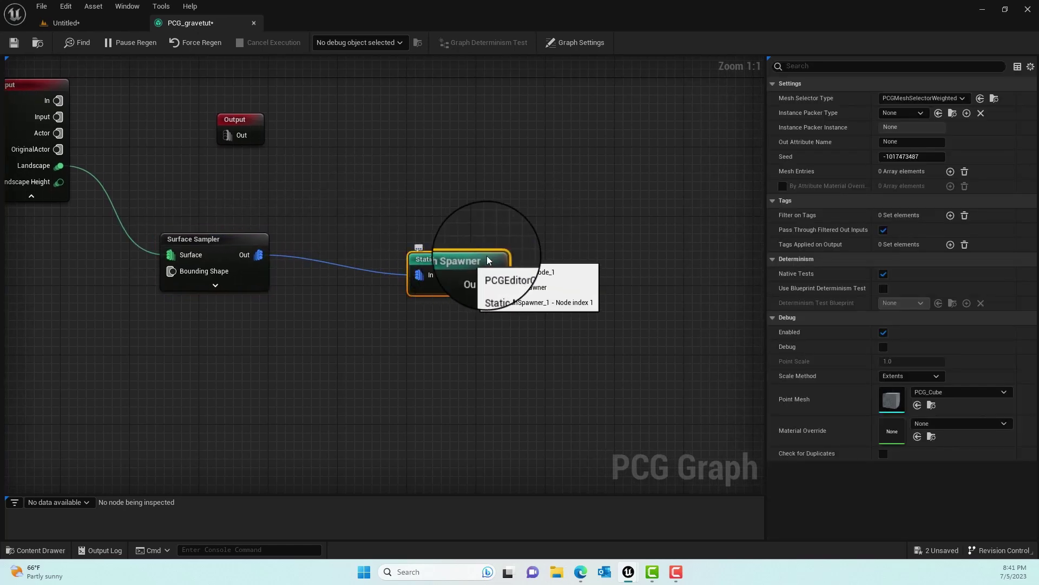
left_click_drag(764, 283, 672, 290)
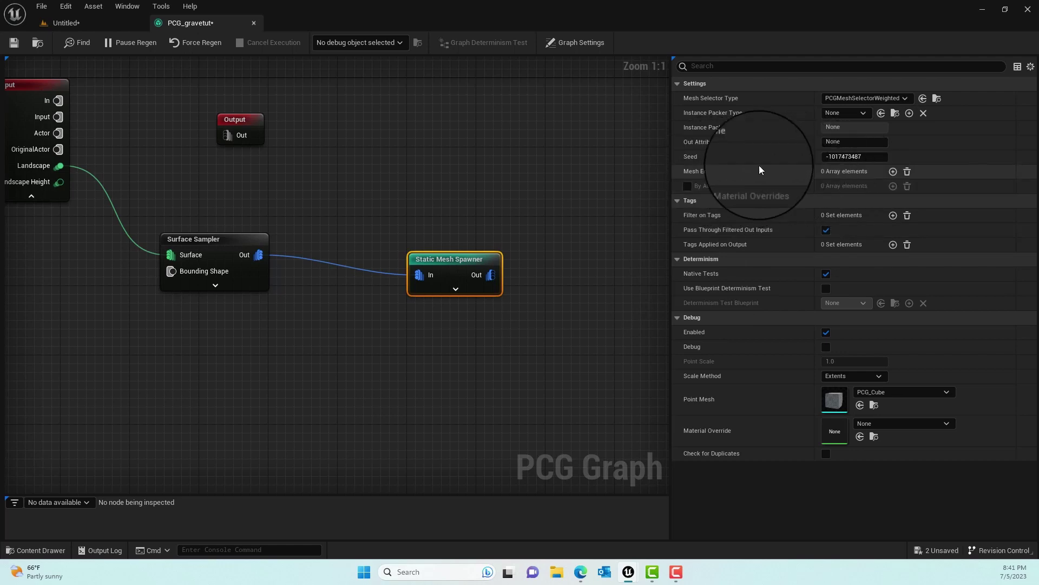
left_click(889, 170)
left_click(889, 170)
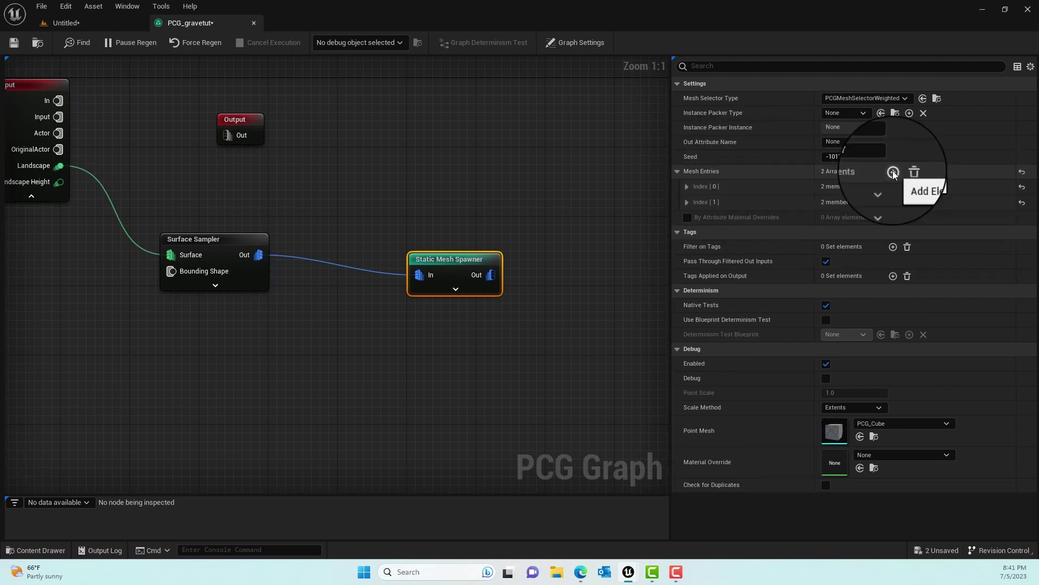
Assign S_European_Spindle_wk1ncbxja_Var10_lod1 as the static mesh of the spawner's first mesh entry
left_click(687, 187)
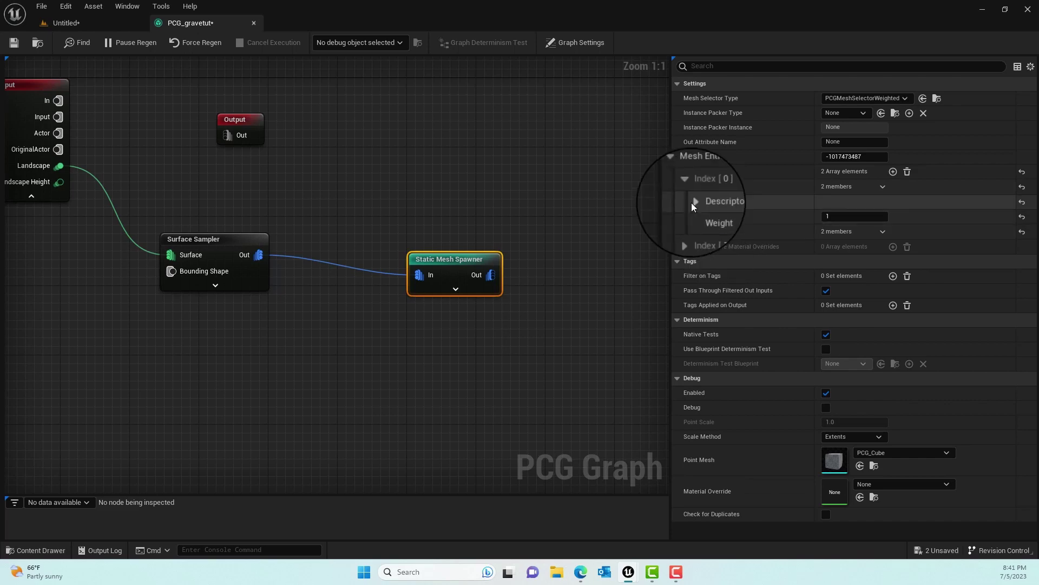
left_click(694, 202)
left_click(889, 233)
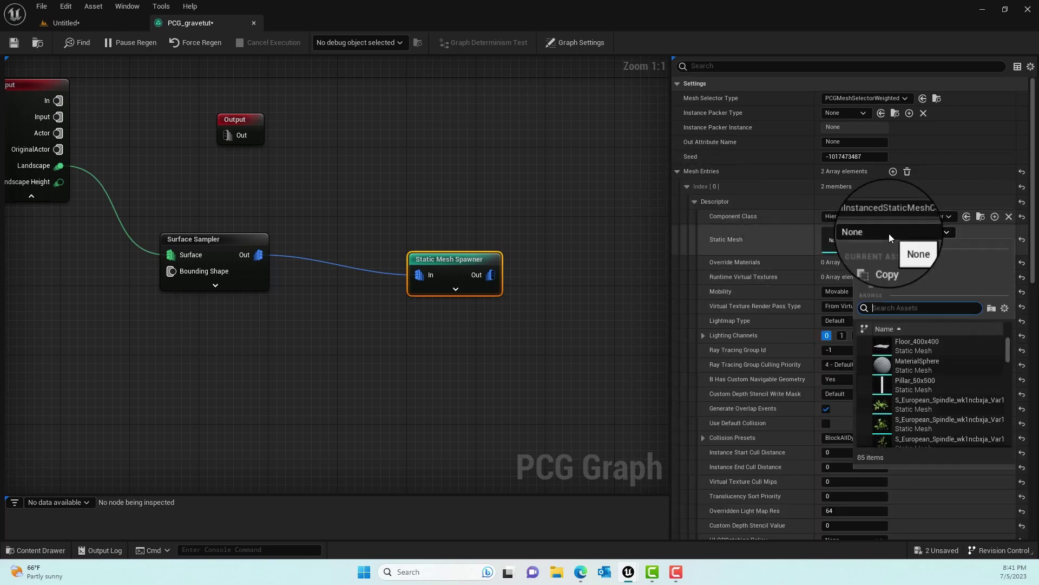
left_click(942, 406)
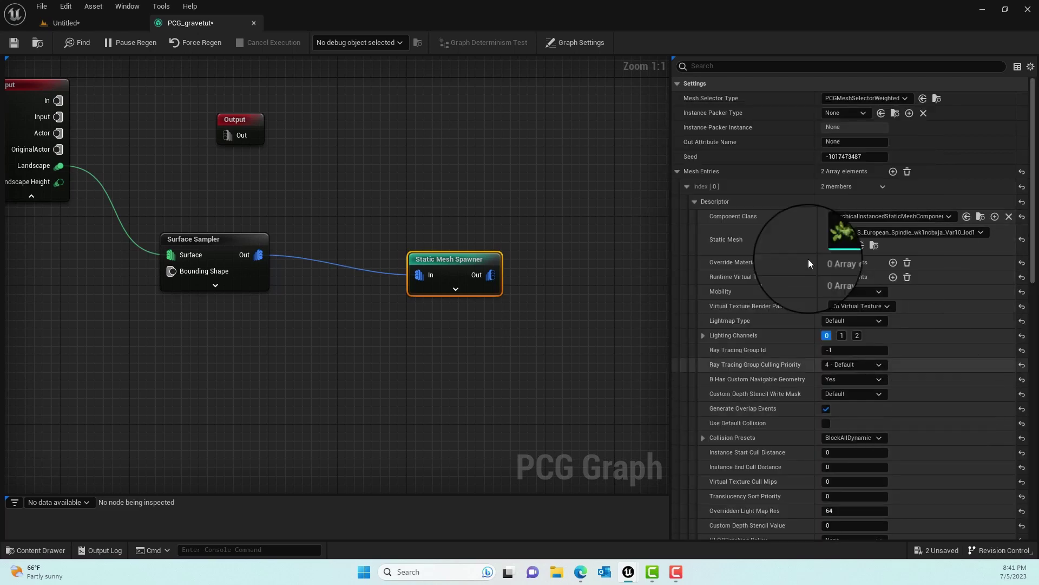
left_click(694, 201)
Assign S_Yellow_Archangel_wcwmcfvia_Var10_lod1 as the static mesh of the spawner's second mesh entry
left_click(686, 231)
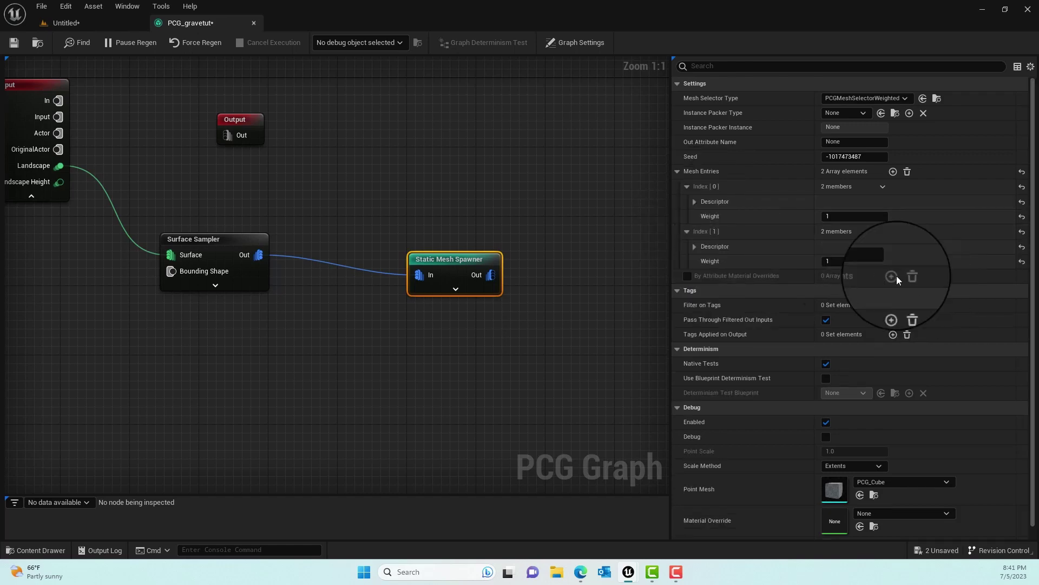
left_click(695, 246)
left_click(900, 282)
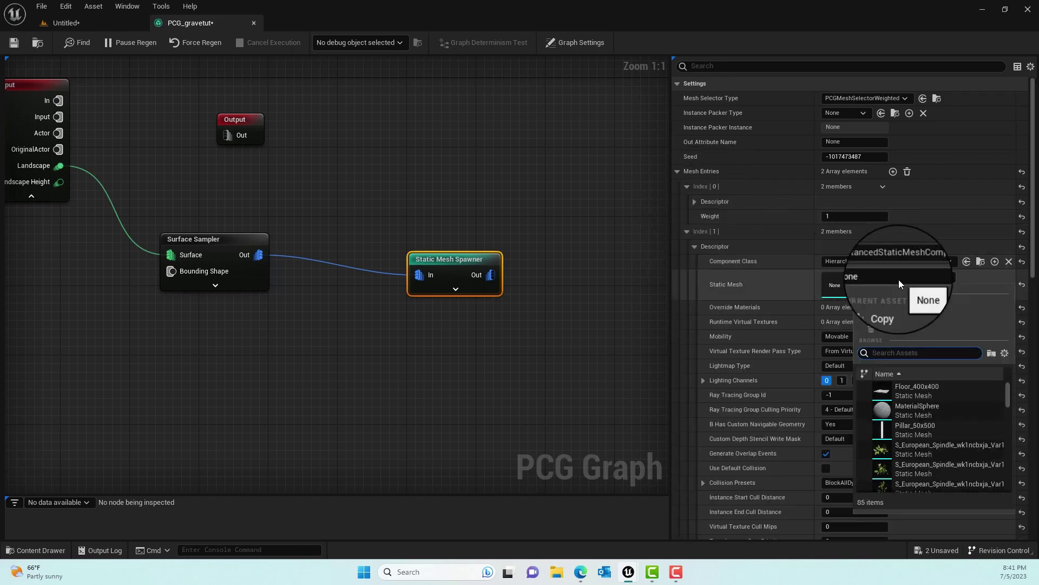
type("yello")
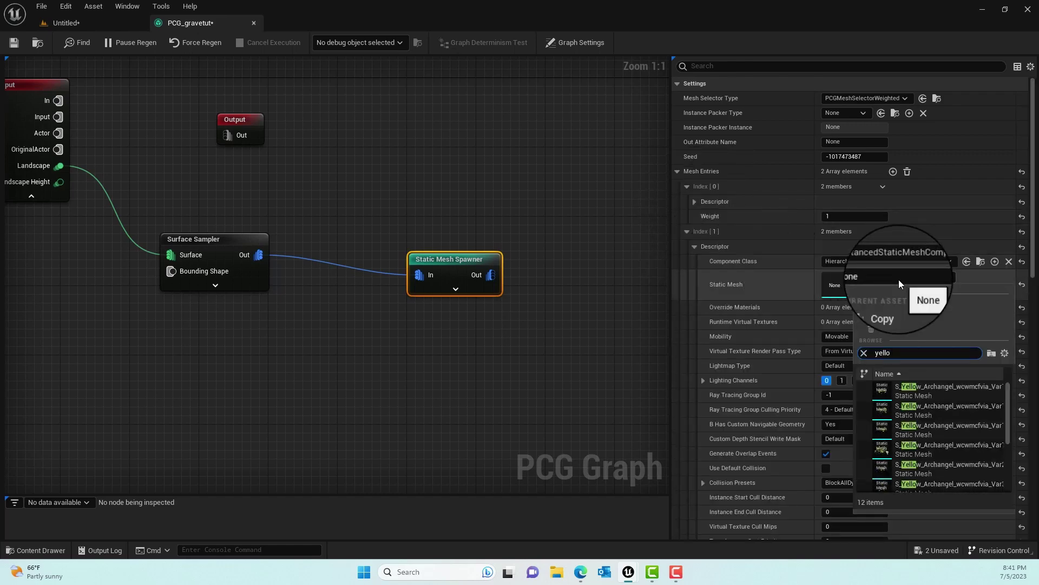
left_click(950, 386)
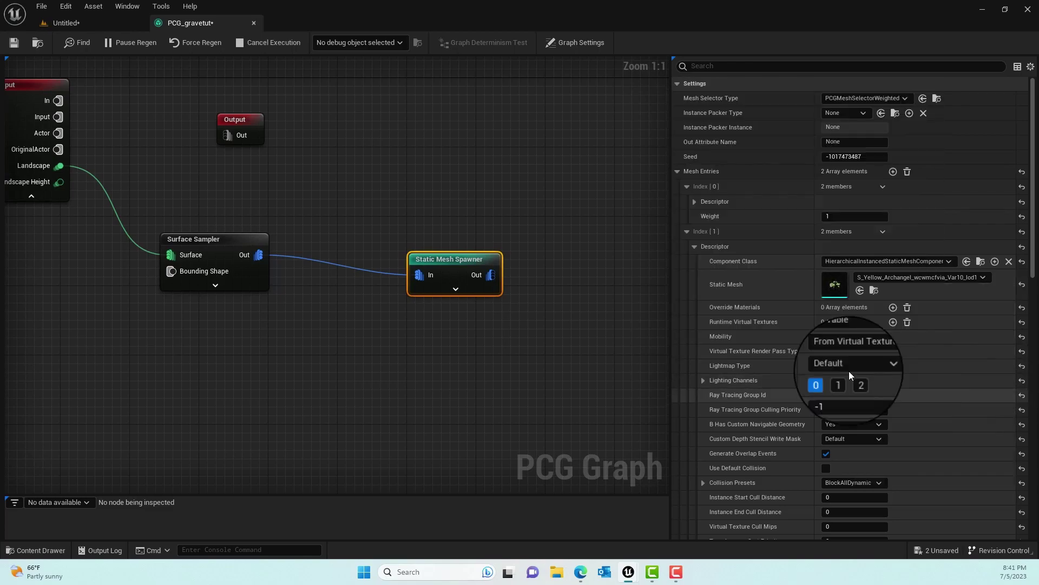
left_click(424, 160)
Examine the spawned plants up close in the level and return to the PCG_gravetut graph
left_click(95, 23)
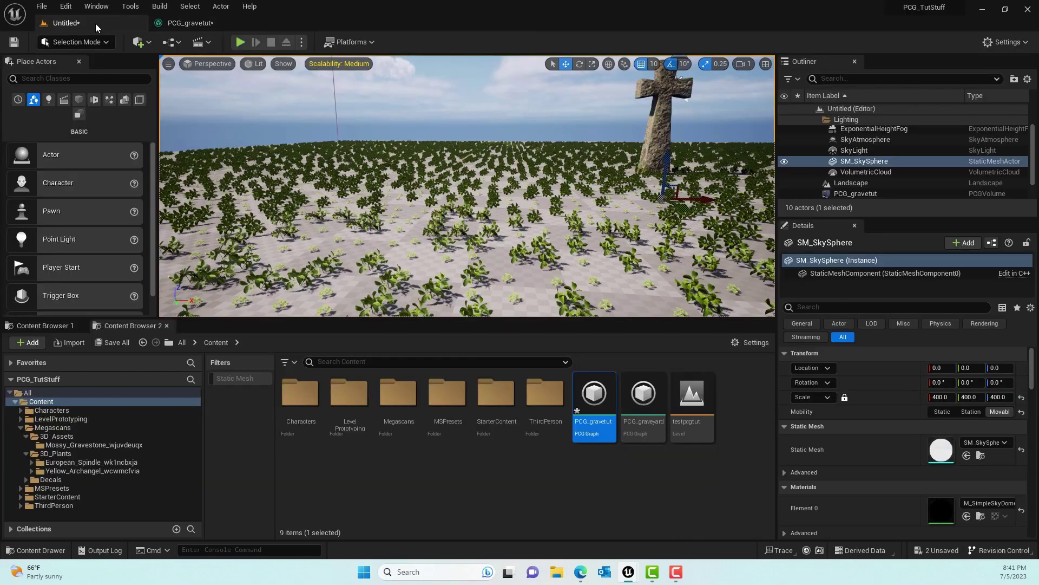
right_click_drag(525, 184, 549, 190)
right_click_drag(451, 67, 435, 184)
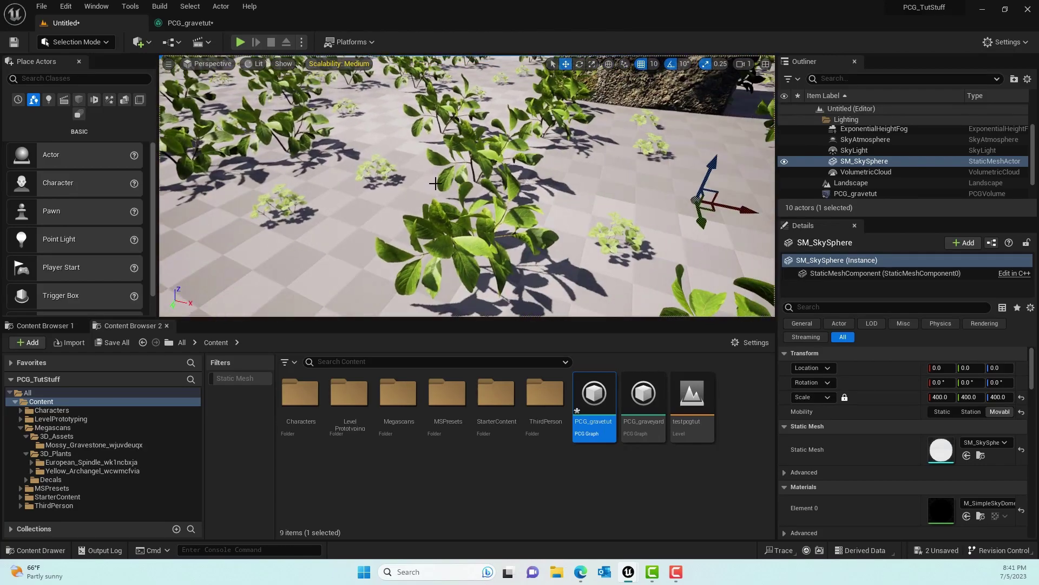
right_click_drag(515, 162, 574, 106)
left_click(181, 24)
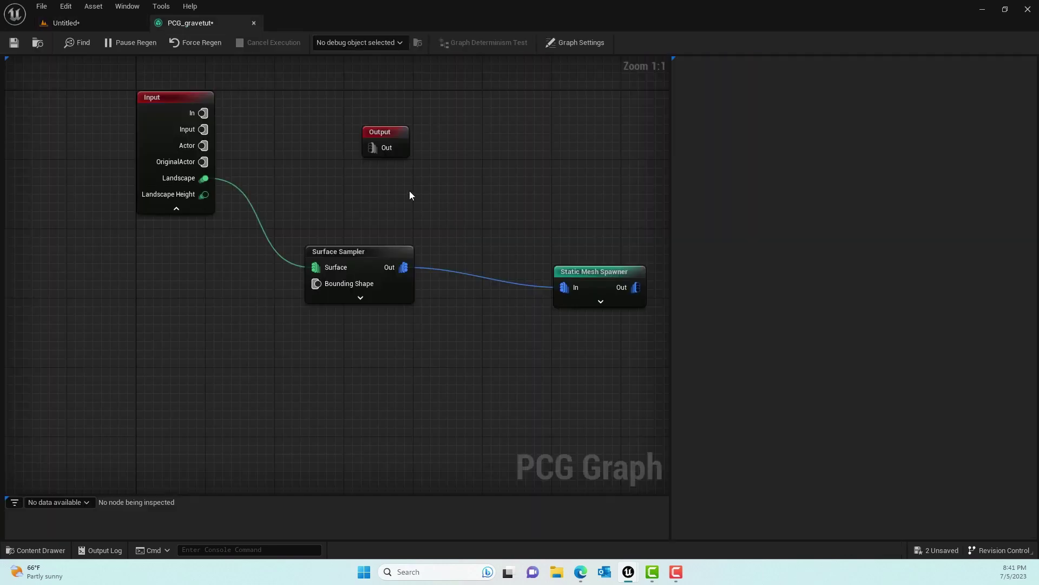
right_click_drag(410, 191, 390, 169)
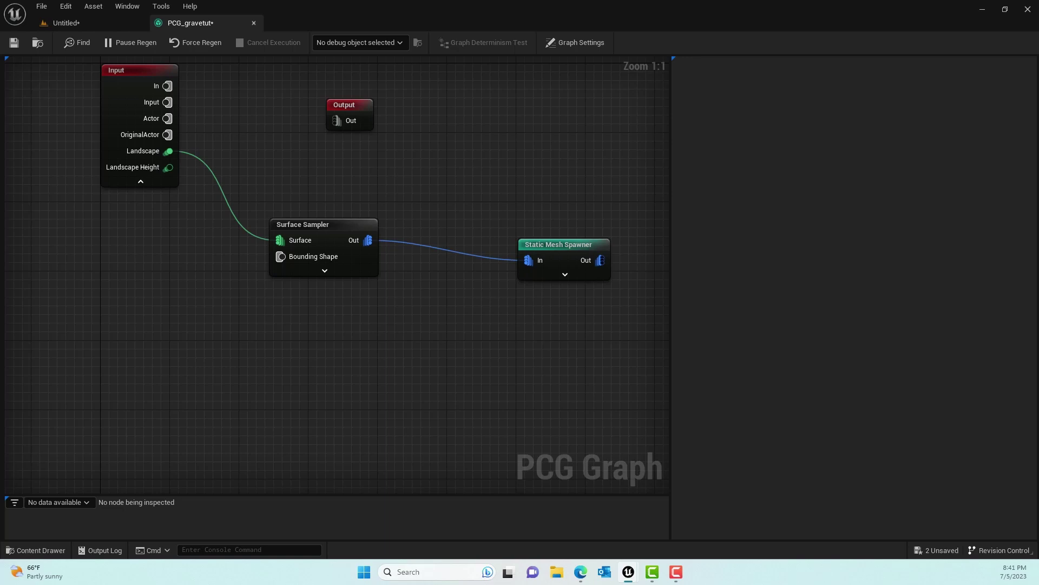
right_click_drag(447, 220, 389, 200)
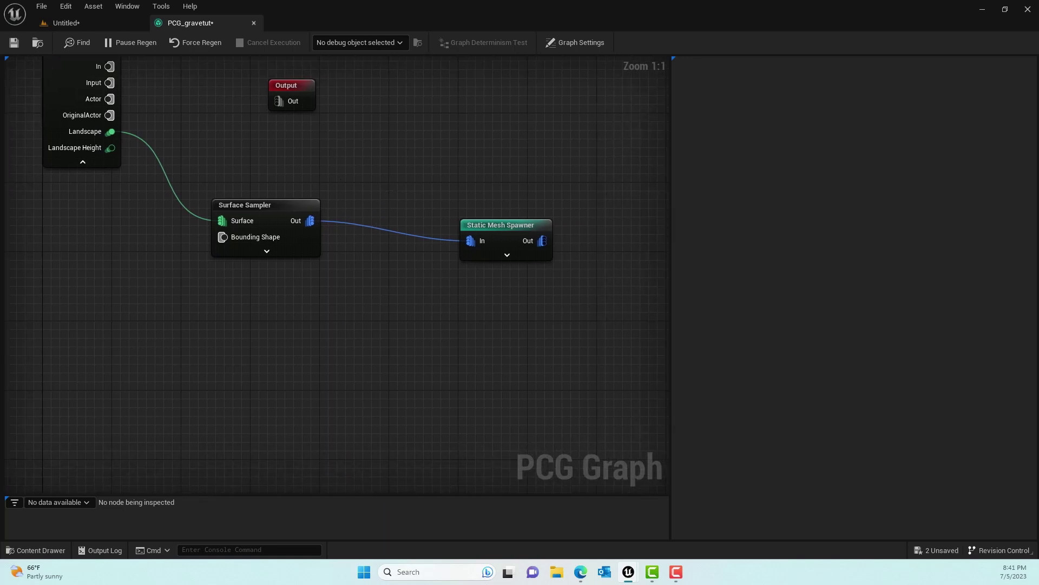
Add a Transform Points node to the graph, placed above the link between the Surface Sampler and the Static Mesh Spawner
right_click(359, 208)
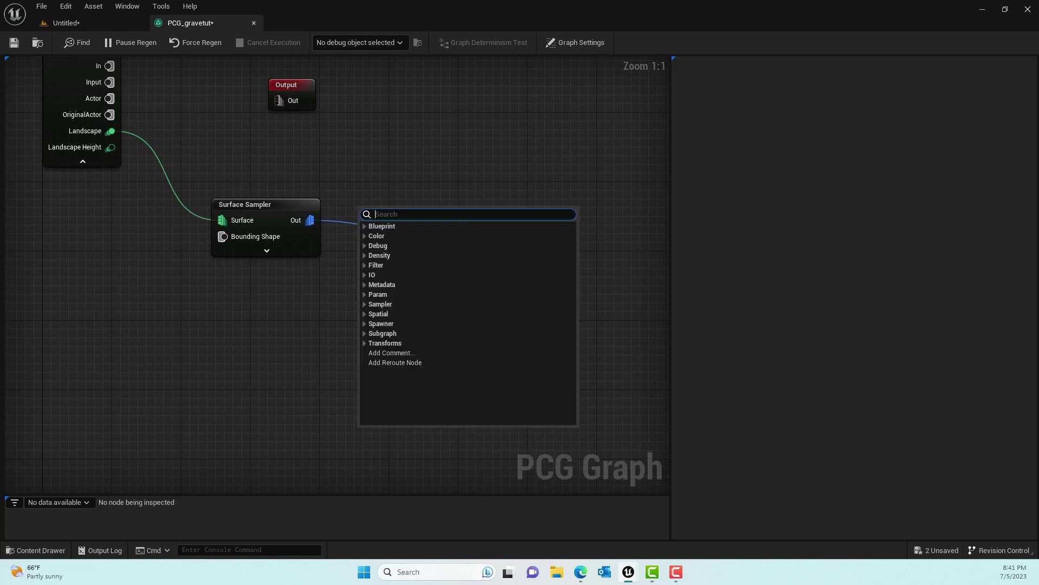
type("tran")
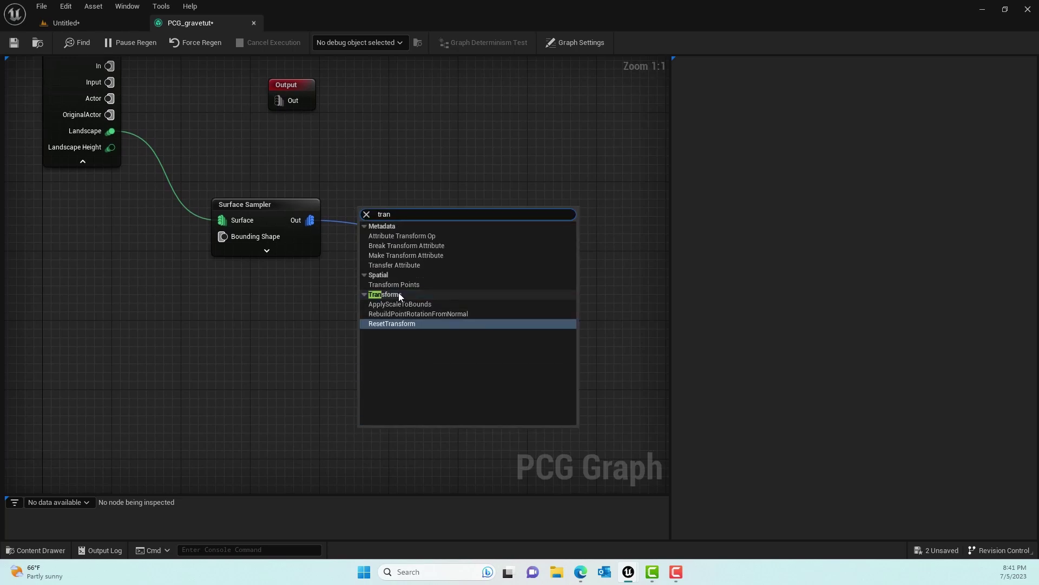
left_click(398, 284)
left_click_drag(398, 218, 403, 160)
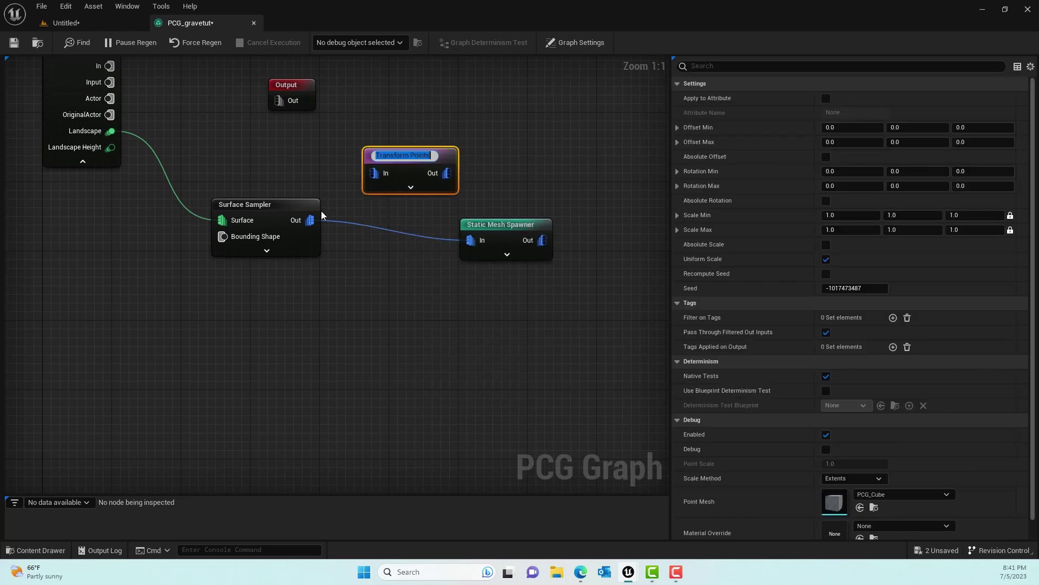
Route the Surface Sampler output through Transform Points into the Static Mesh Spawner, removing the direct link and aligning the node between them
left_click_drag(310, 220, 383, 181)
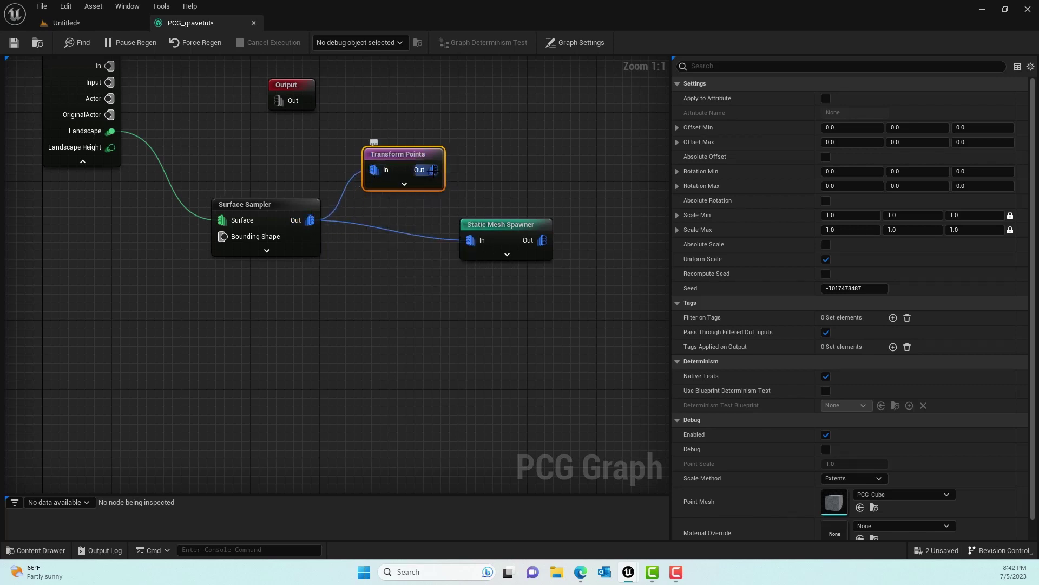
left_click(390, 234, "alt")
left_click_drag(405, 156, 395, 206)
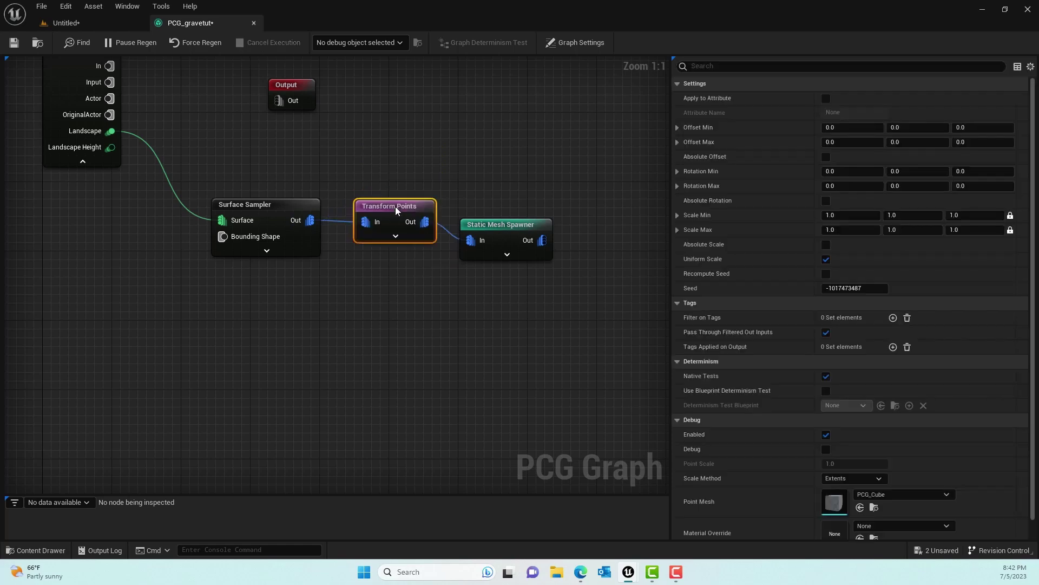
left_click(387, 200)
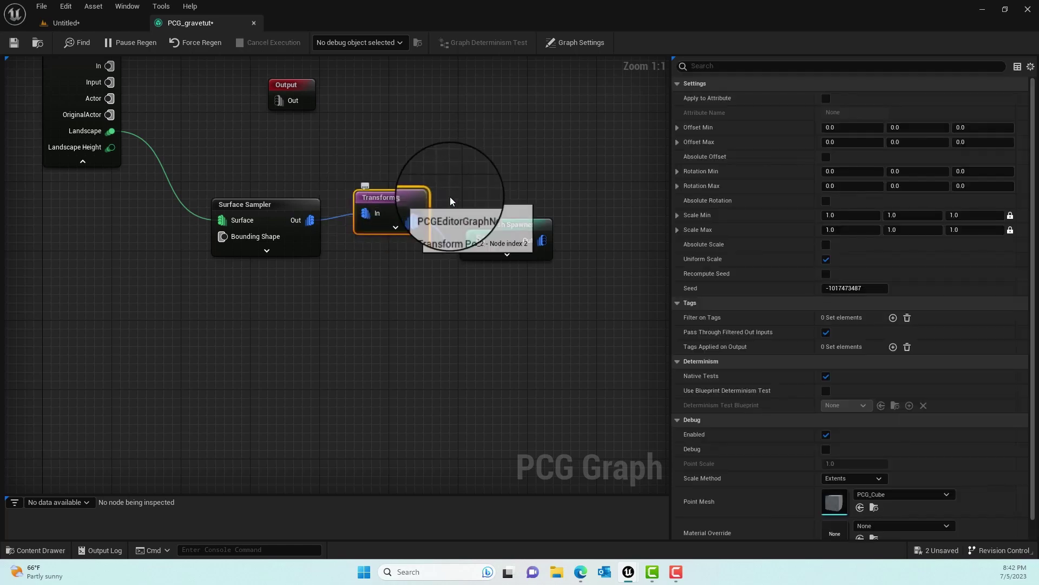
left_click(457, 141)
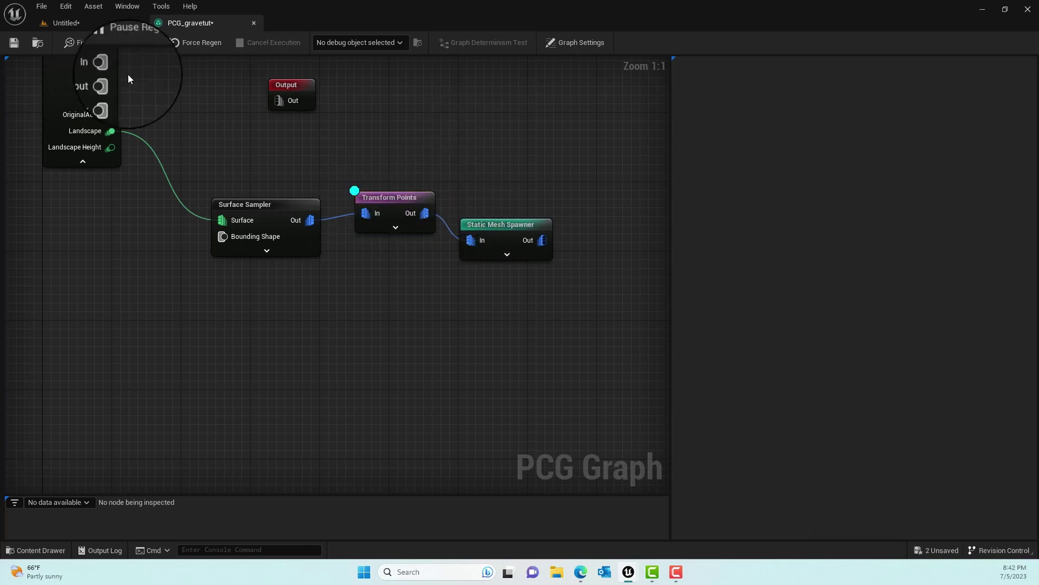
Switch to the level and detach the PCG_gravetut graph into a floating window so the plants stay in view
left_click(95, 23)
right_click_drag(556, 202, 536, 243)
key("w")
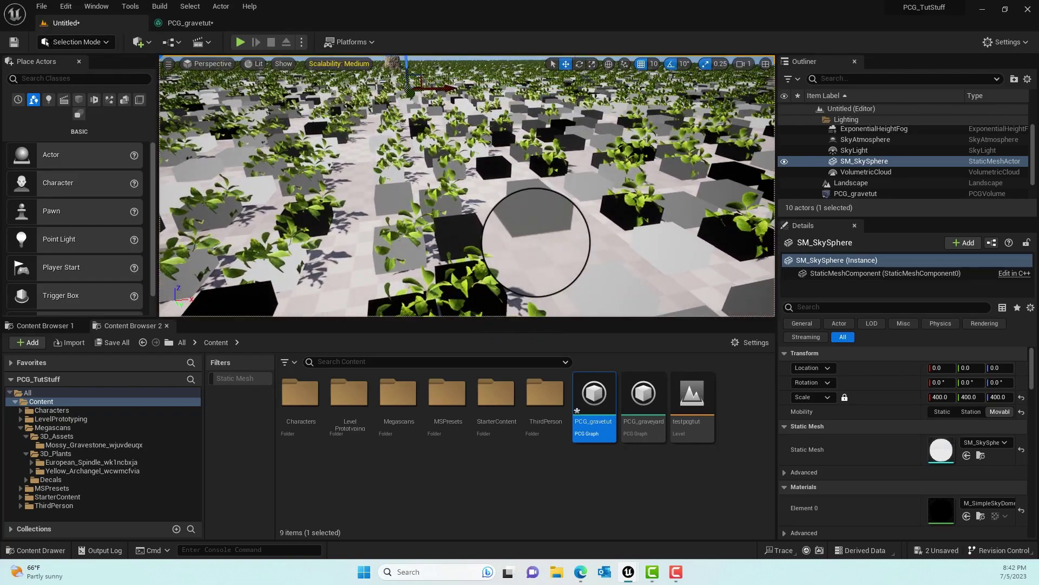
left_click_drag(190, 22, 368, 225)
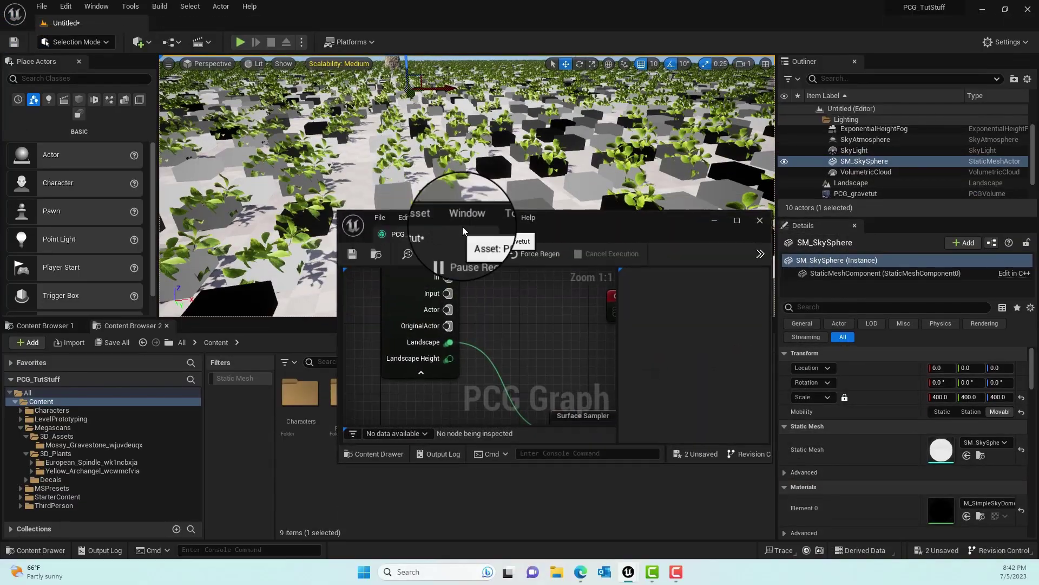
left_click_drag(582, 232, 502, 200)
Set the Transform Points node's Scale Min to 0.5 on all axes
scroll(453, 283, "down", 3)
right_click_drag(471, 302, 386, 303)
left_click(385, 303)
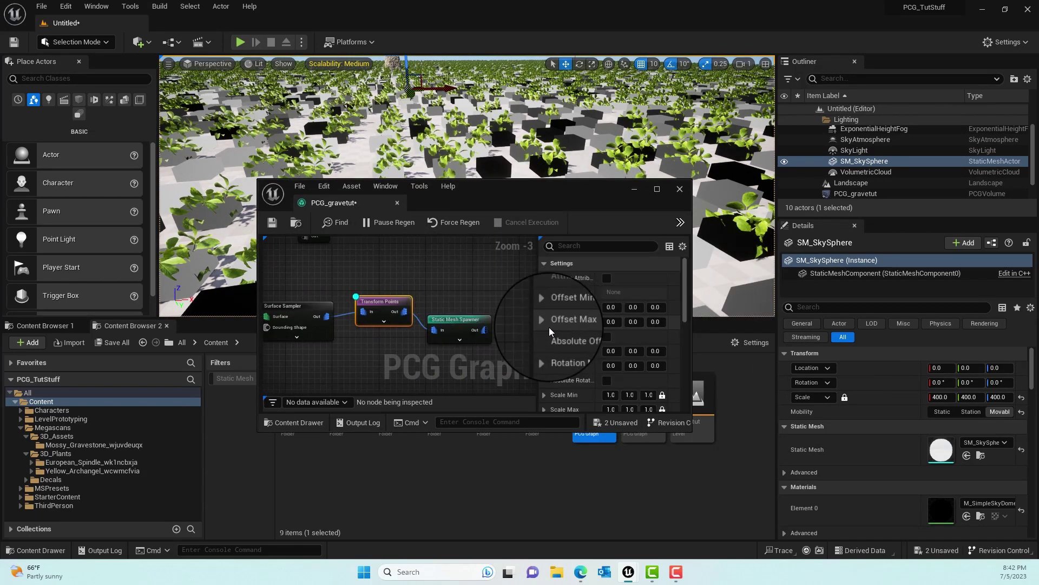
left_click_drag(539, 324, 467, 321)
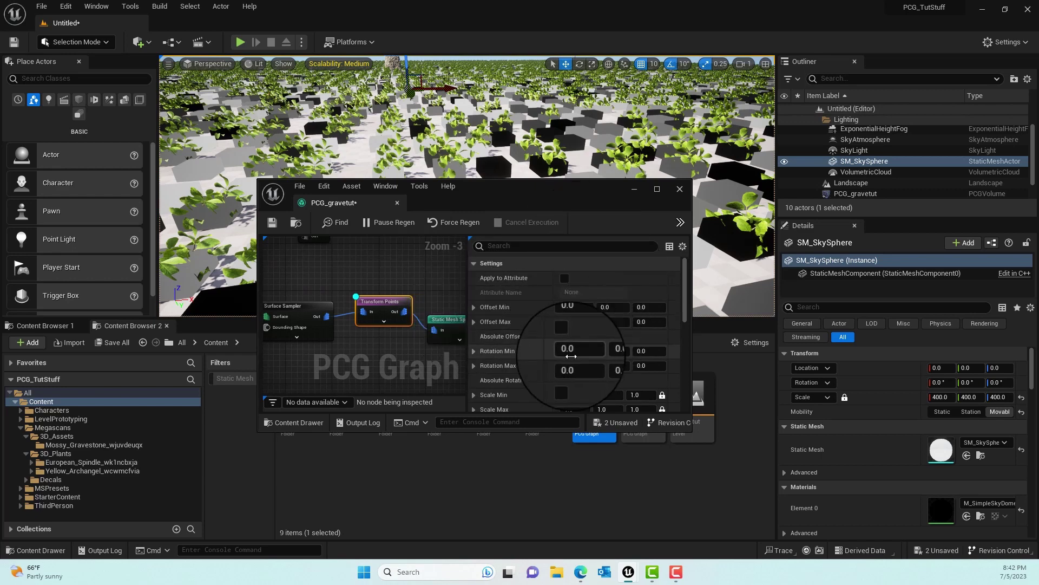
scroll(594, 320, "down", 2)
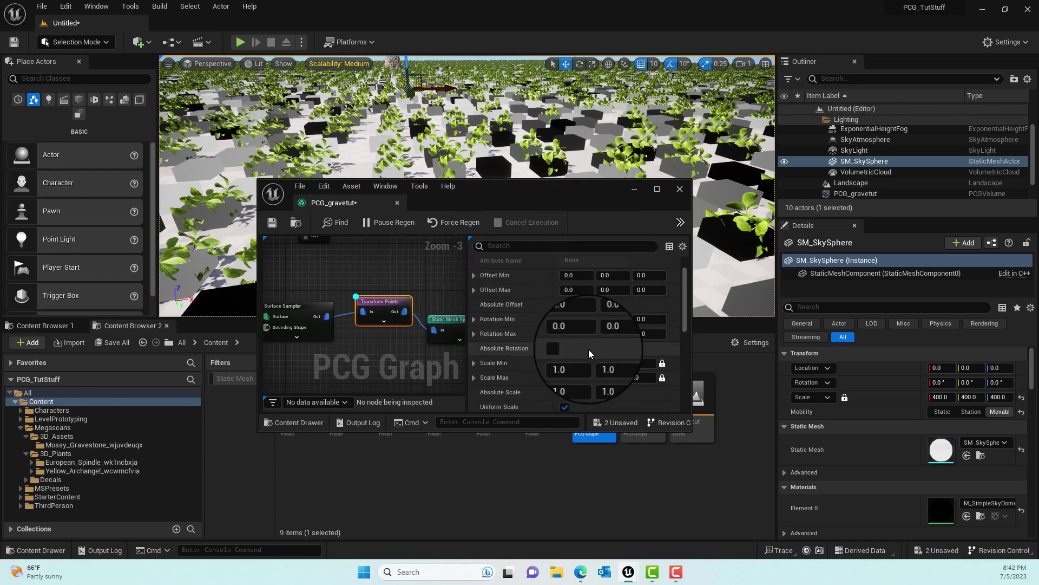
left_click(569, 362)
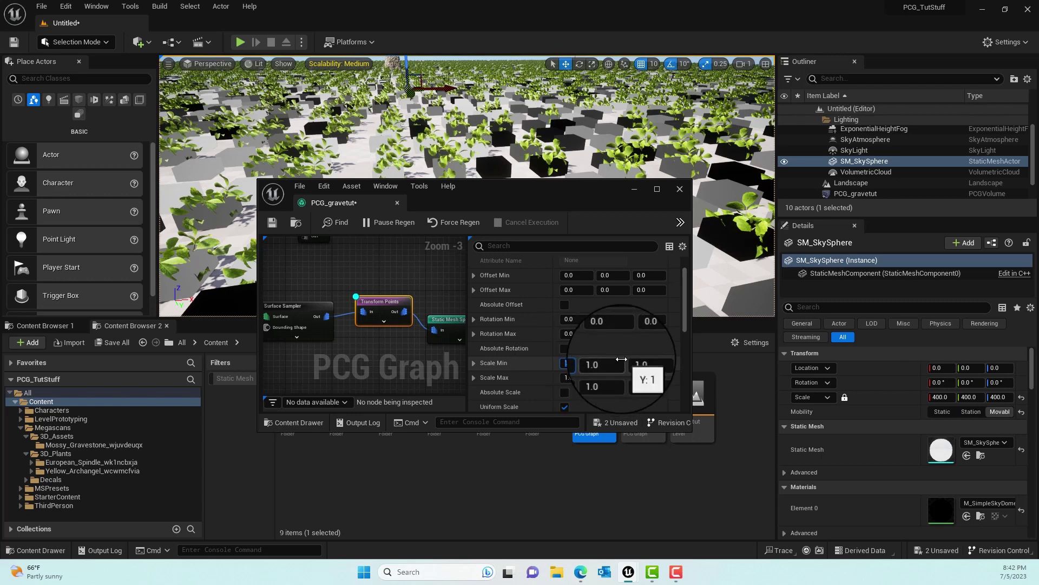
type("0.5")
key("Return")
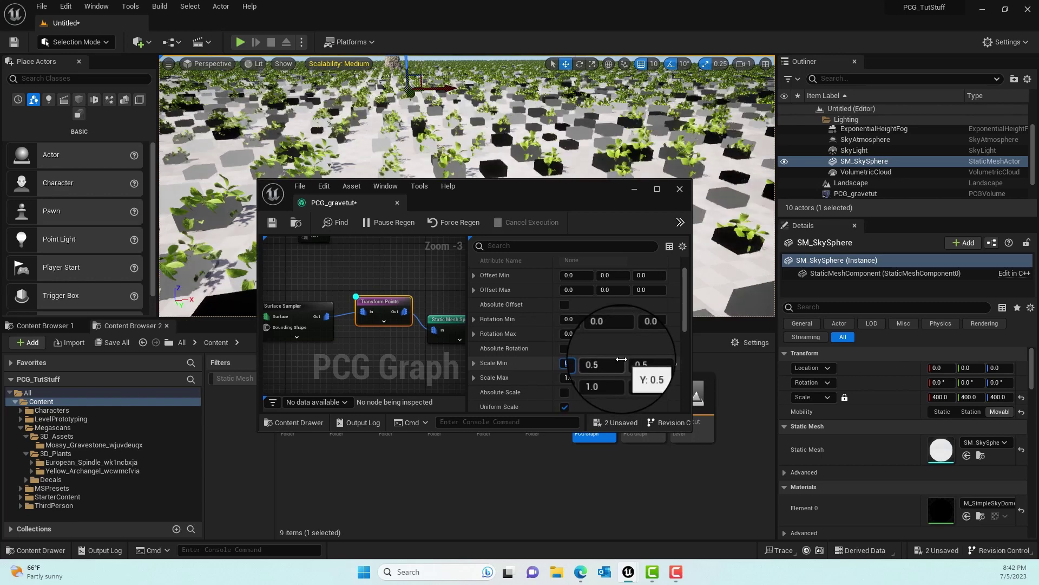
Set the Transform Points node's Scale Max to 4.0 on all axes and check the resized plants in the level
left_click(567, 377)
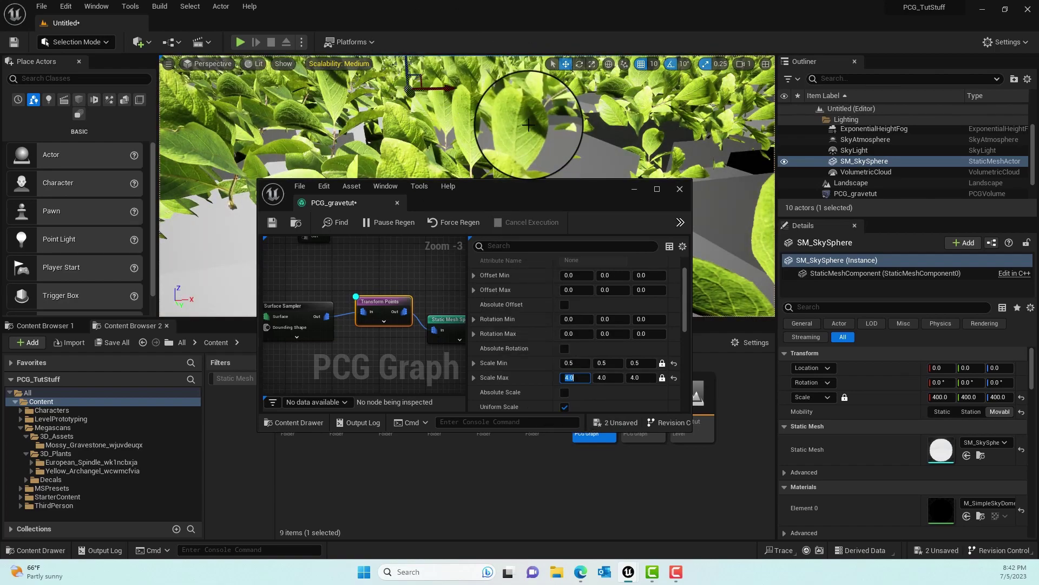
key("s")
right_click_drag(528, 125, 503, 135)
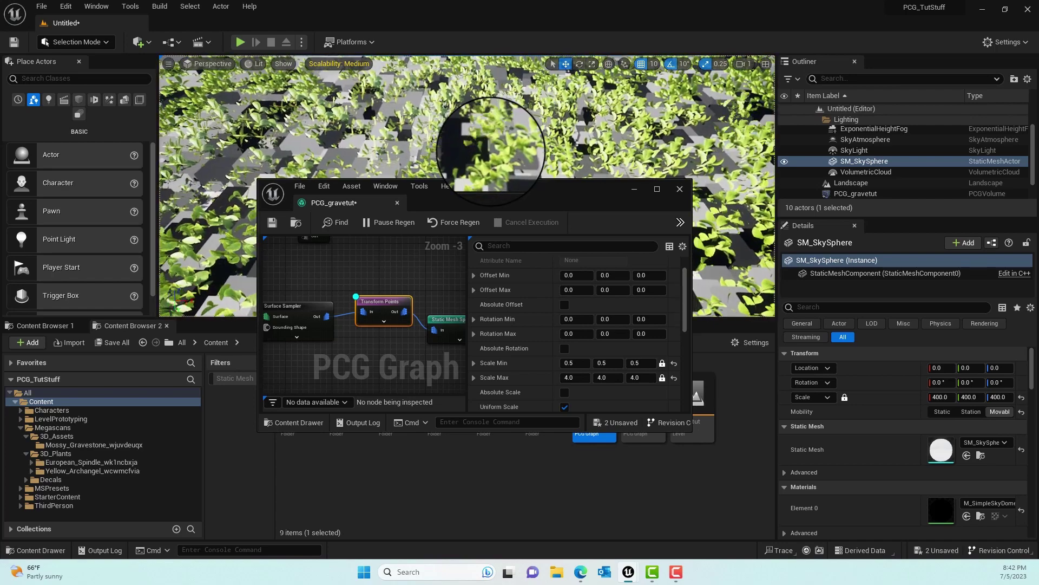
left_click_drag(517, 202, 495, 173)
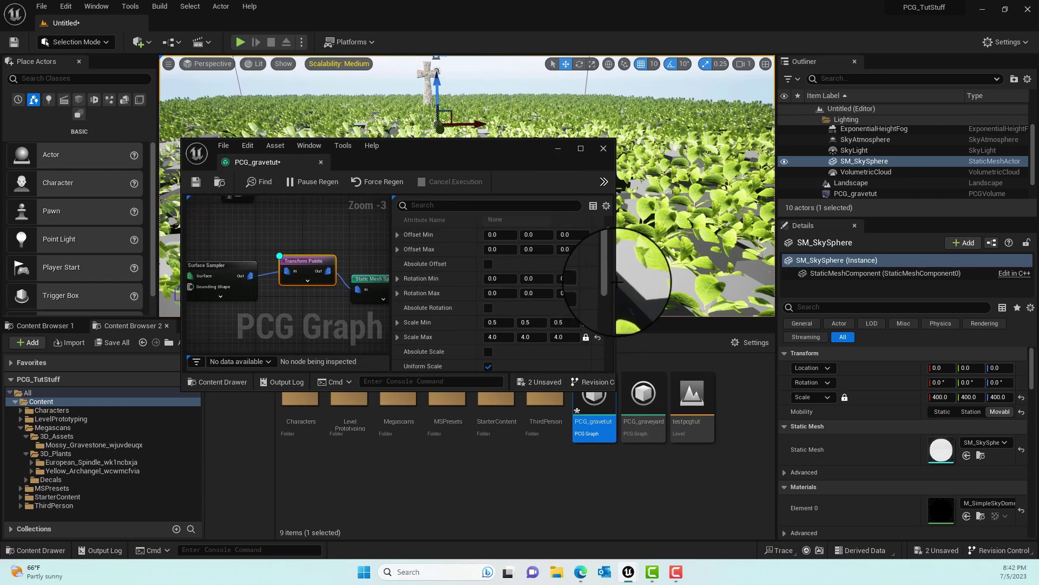
left_click_drag(615, 283, 670, 281)
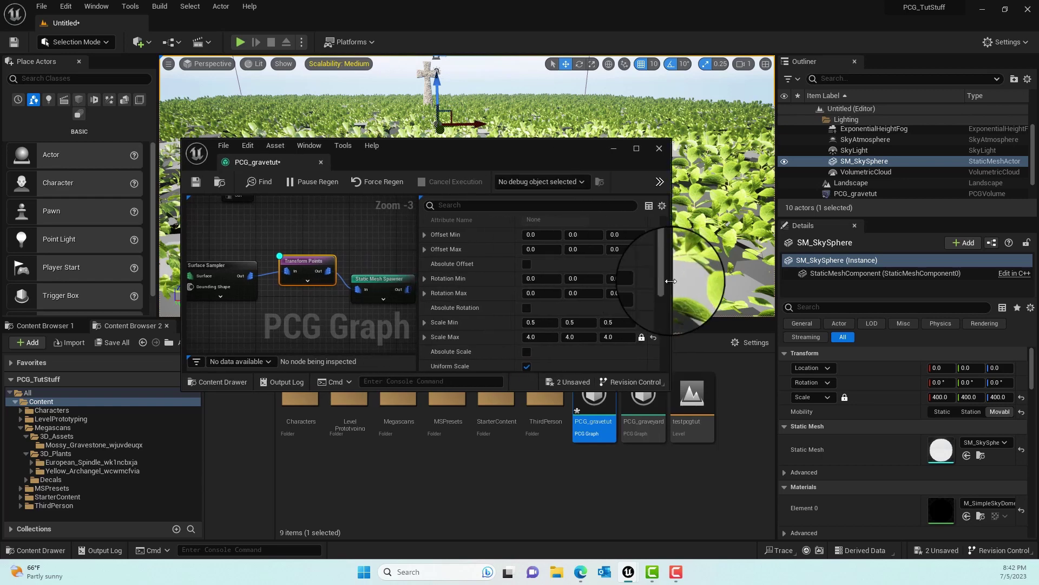
Unlock the Scale Max axes and try 2.0 for Y and Z before restoring both to 4.0
left_click(580, 337)
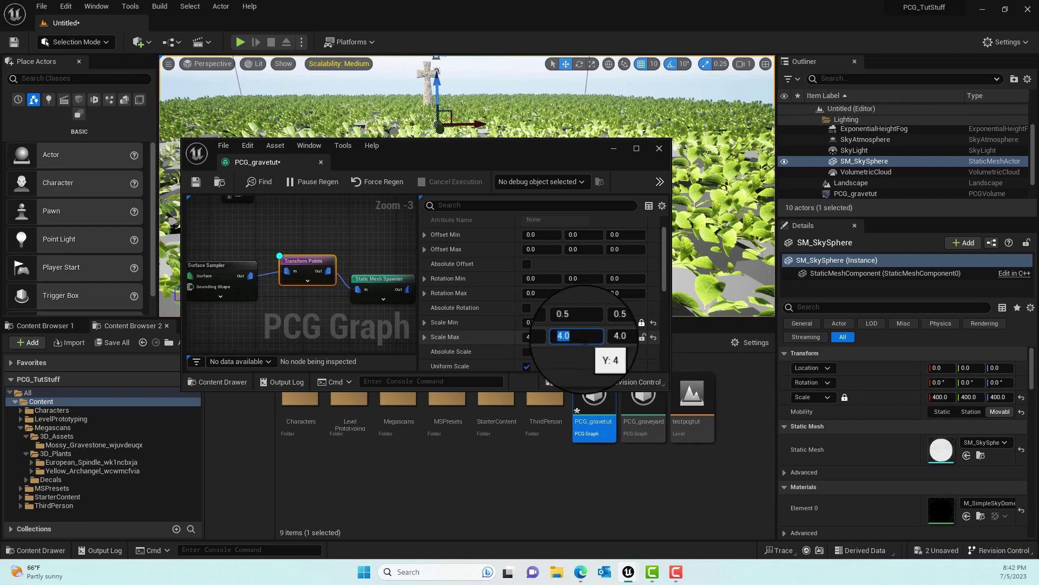
type("2.0")
left_click(613, 338)
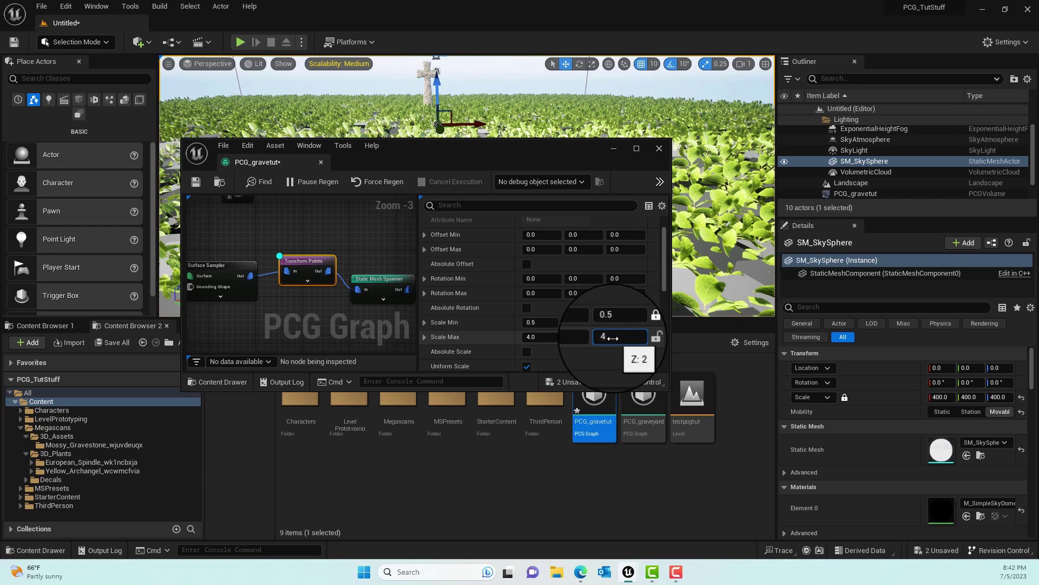
key("Return")
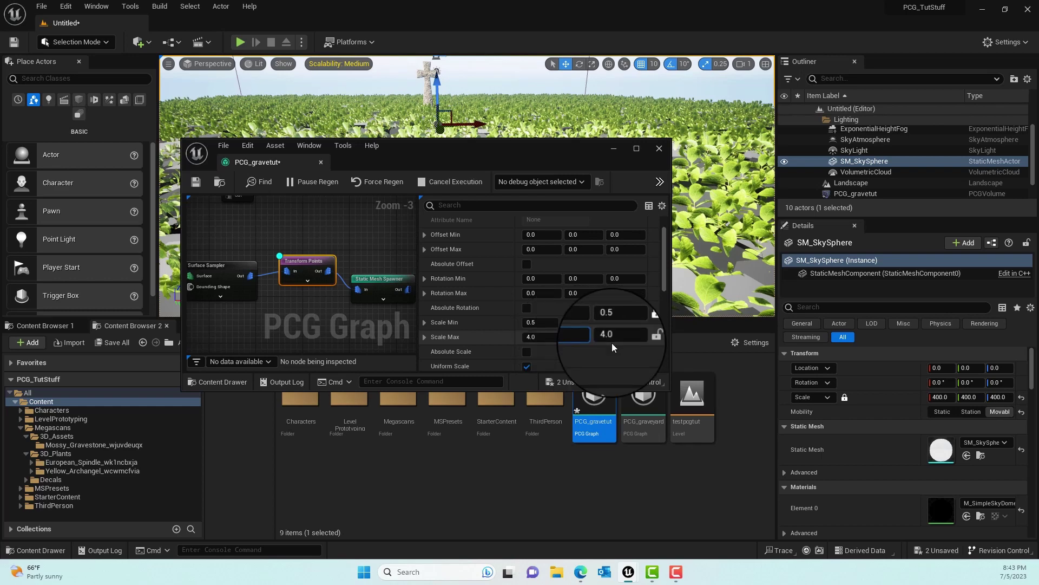
Set the Transform Points node's Rotation Max Z to 360.0 and check the rotated plants in the level
left_click_drag(437, 155, 435, 206)
right_click_drag(397, 302, 363, 295)
left_click(365, 288)
left_click(298, 316)
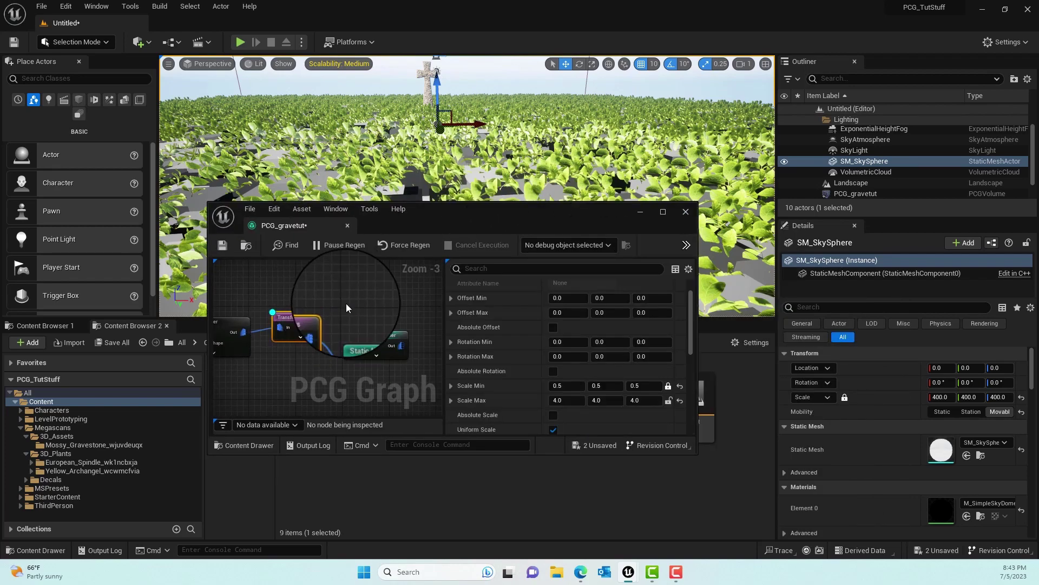
left_click_drag(544, 222, 542, 293)
right_click_drag(572, 192, 544, 223)
left_click_drag(536, 287, 489, 181)
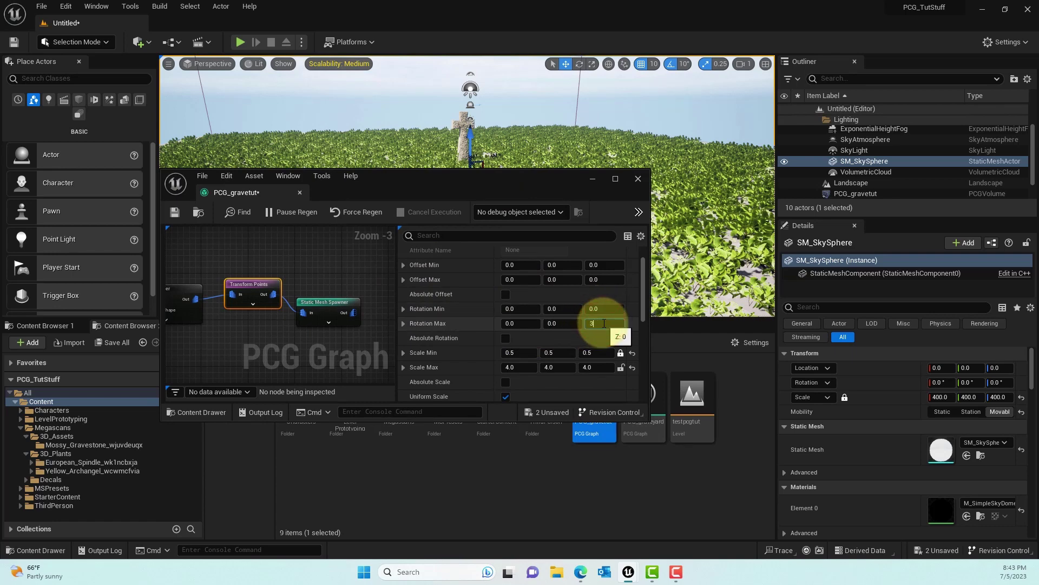
key("Return")
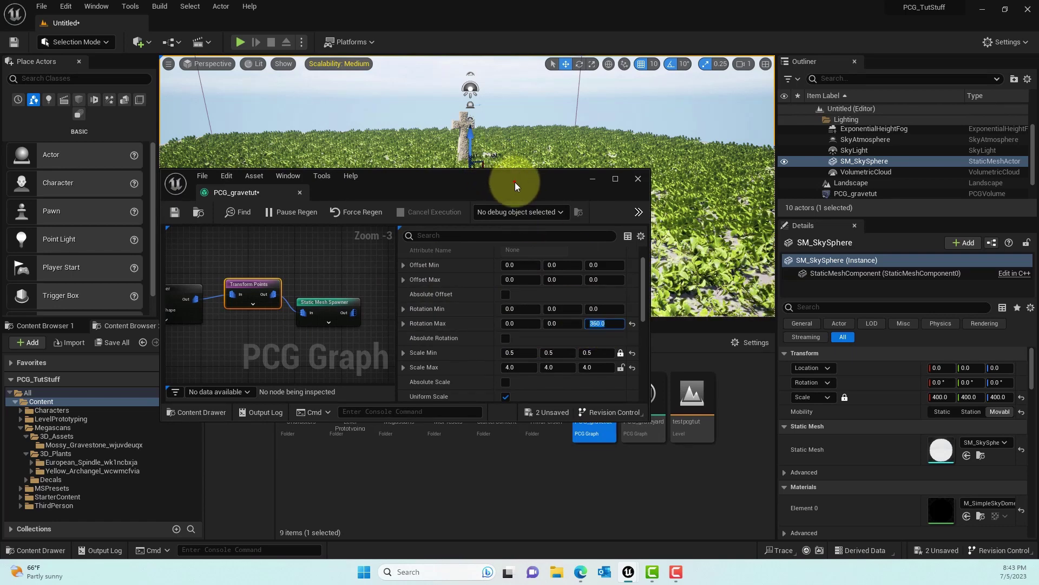
left_click_drag(515, 182, 405, 327)
mouse_move(635, 185)
right_mouse_down()
mouse_move(636, 238)
mouse_move(635, 185)
mouse_move(625, 194)
right_mouse_up()
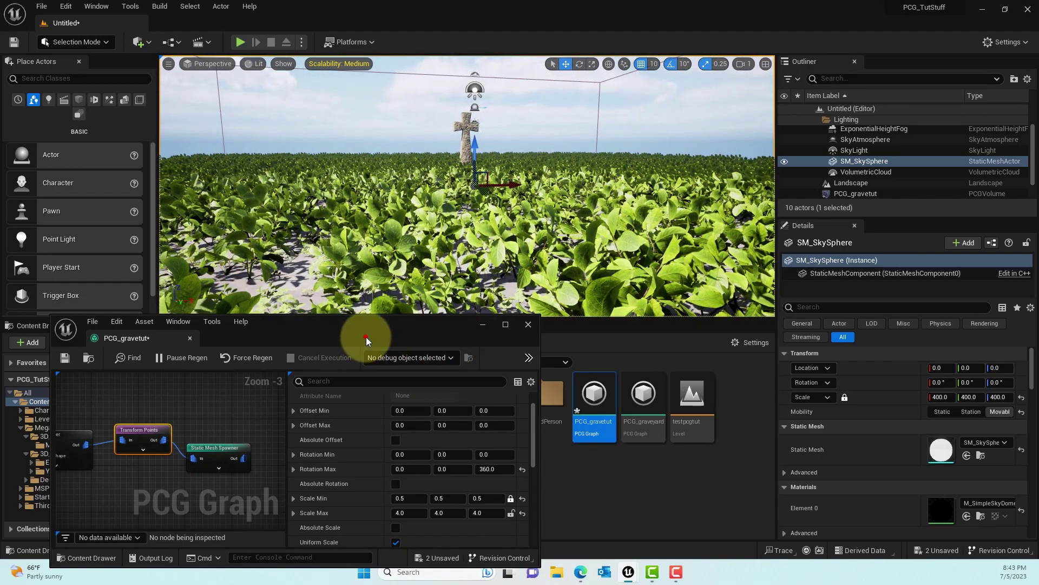
Widen the graph window and set the Transform Points X offset range, with Offset Min -10.0 and Offset Max 10.0
left_click_drag(366, 339, 433, 181)
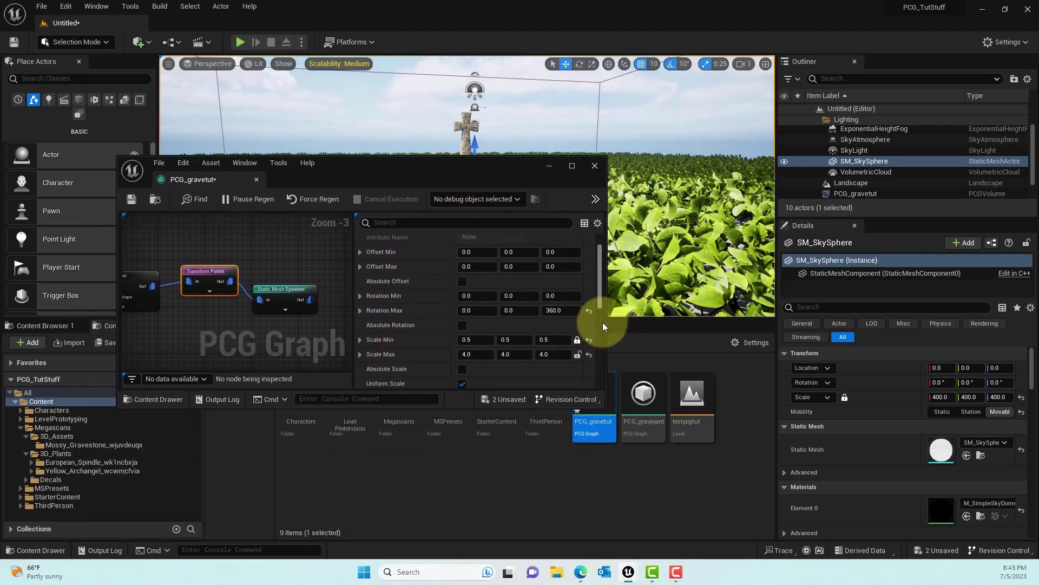
left_click_drag(606, 320, 805, 325)
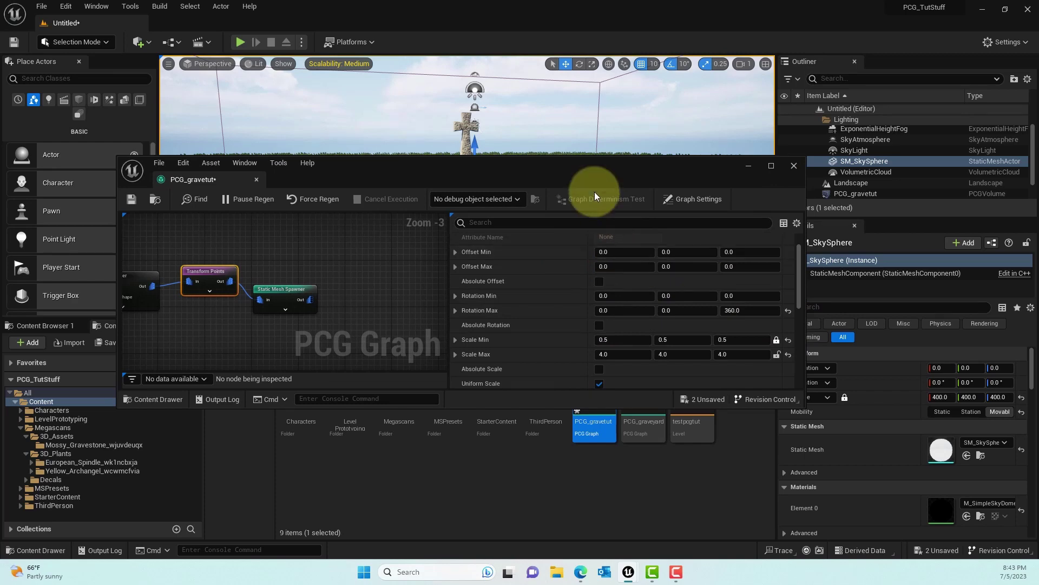
left_click_drag(594, 192, 585, 316)
left_click(598, 375)
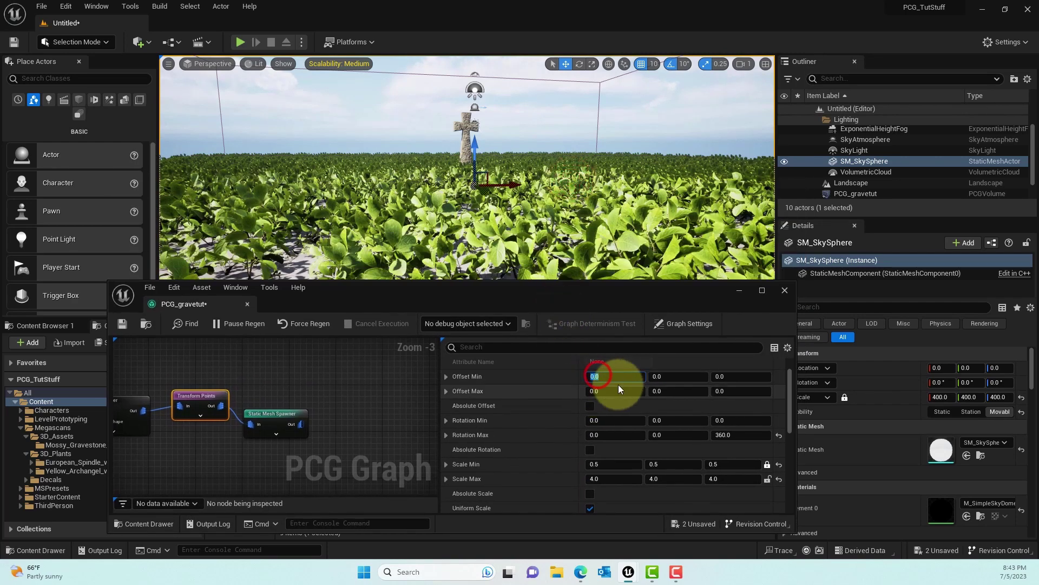
type("-10")
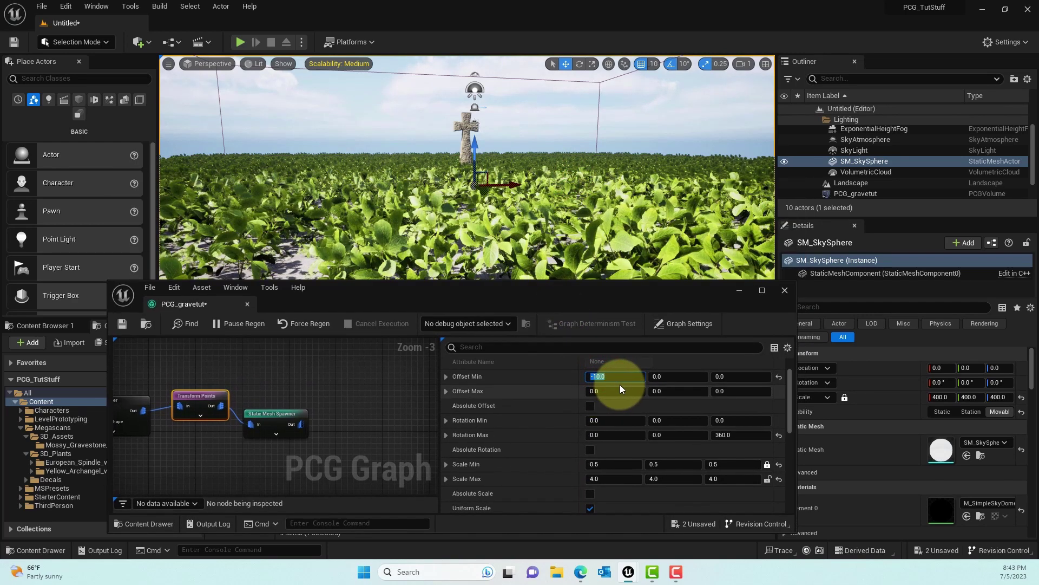
left_click(620, 391)
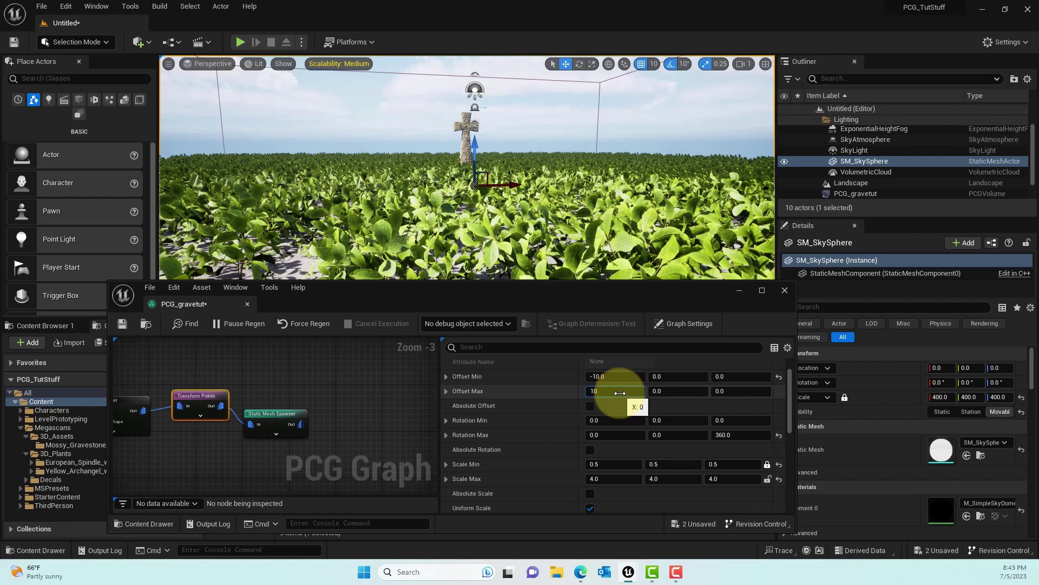
type("10")
key("Return")
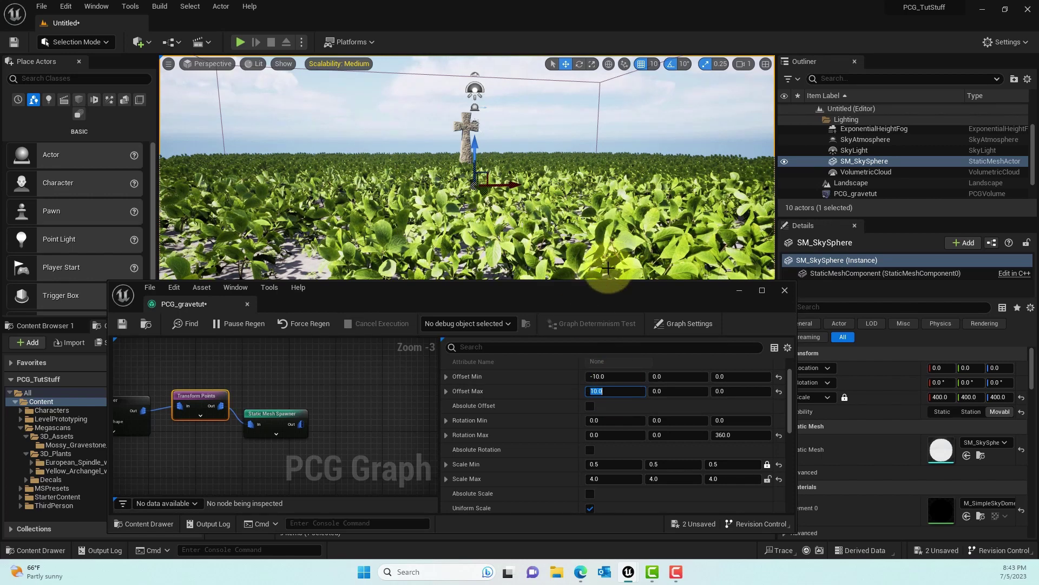
Group the Surface Sampler, Transform Points and Static Mesh Spawner nodes in a comment box titled "grass"
left_click_drag(609, 303, 620, 222)
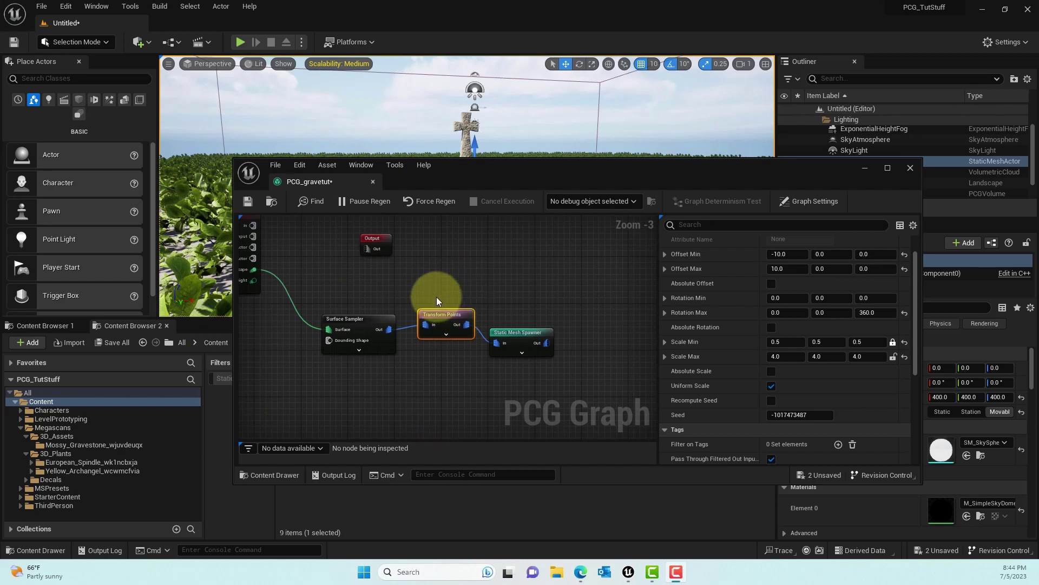
left_click(437, 297)
left_click_drag(318, 290, 372, 340)
left_click_drag(603, 395, 603, 393)
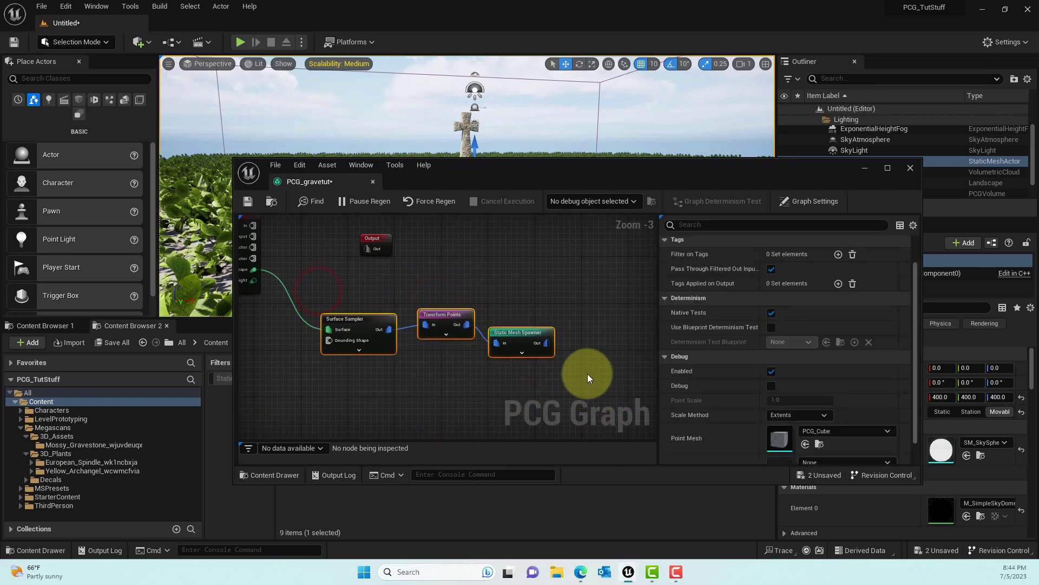
key("c")
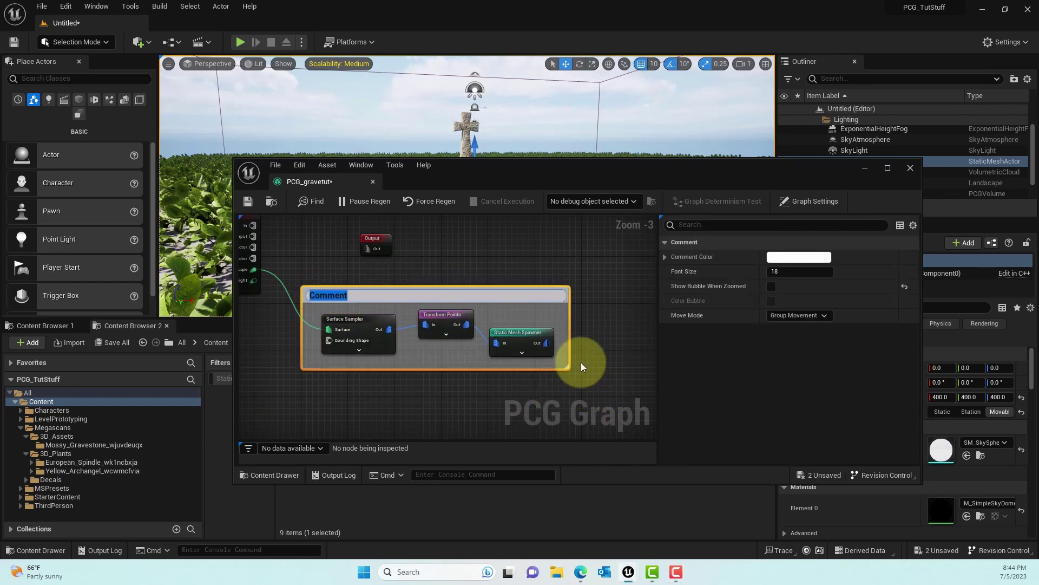
type("grass")
key("Return")
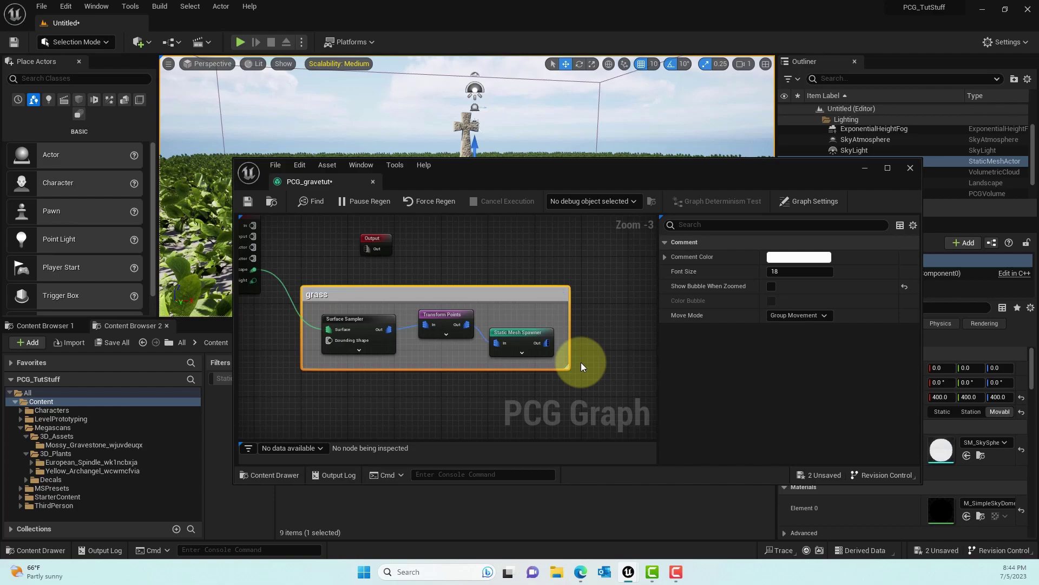
Check the spawned plants in the level, enlarge the PCG graph window and widen its node area
left_click_drag(495, 179, 737, 248)
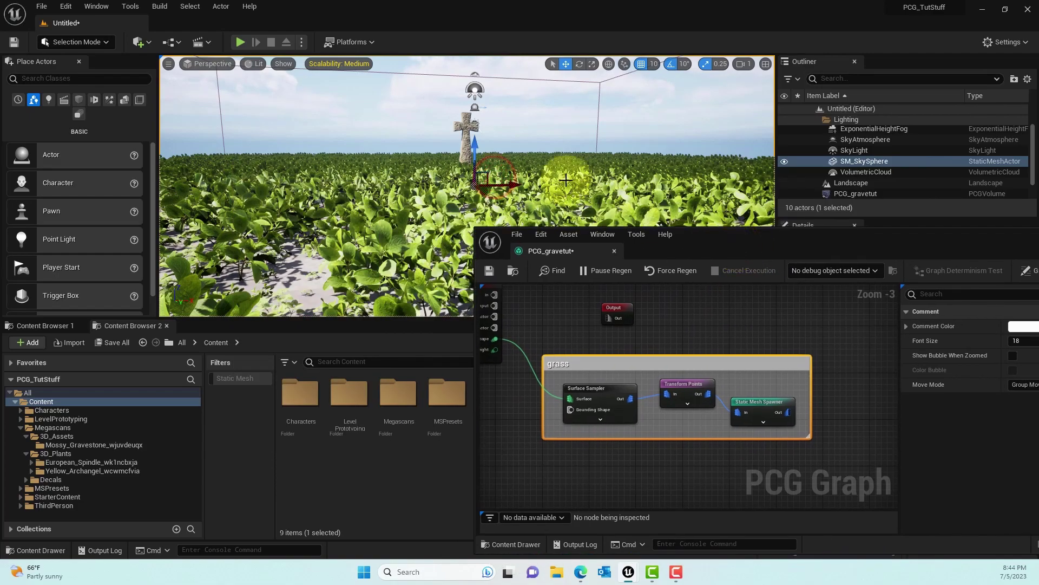
right_click_drag(566, 180, 515, 196)
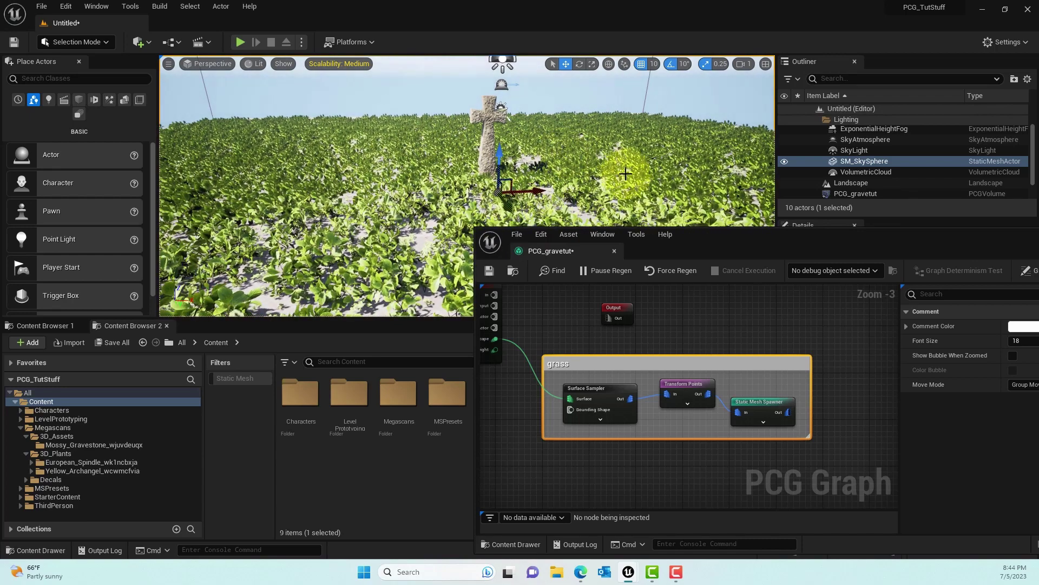
left_click_drag(732, 252, 431, 113)
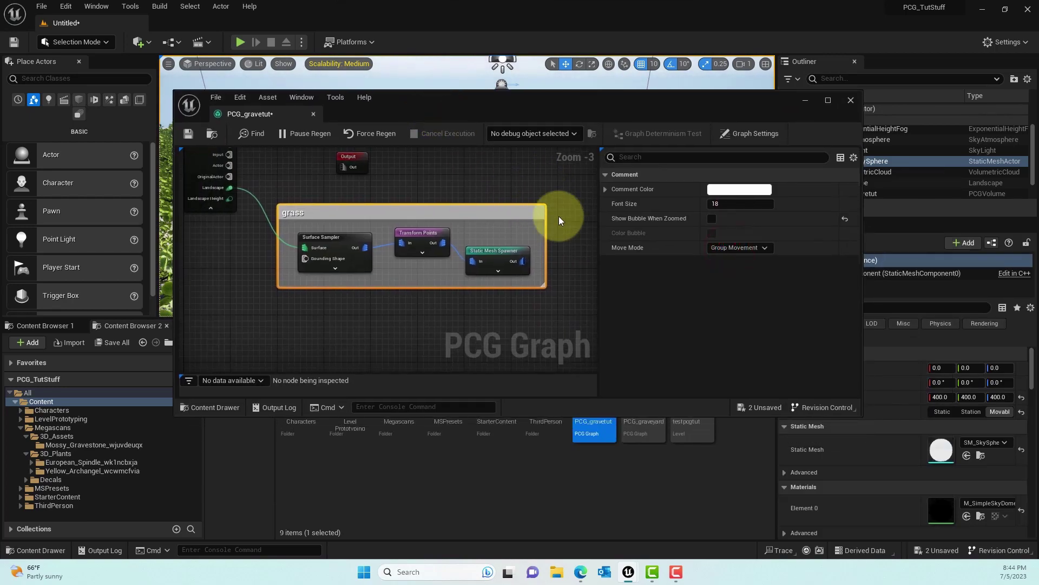
left_click_drag(599, 263, 704, 279)
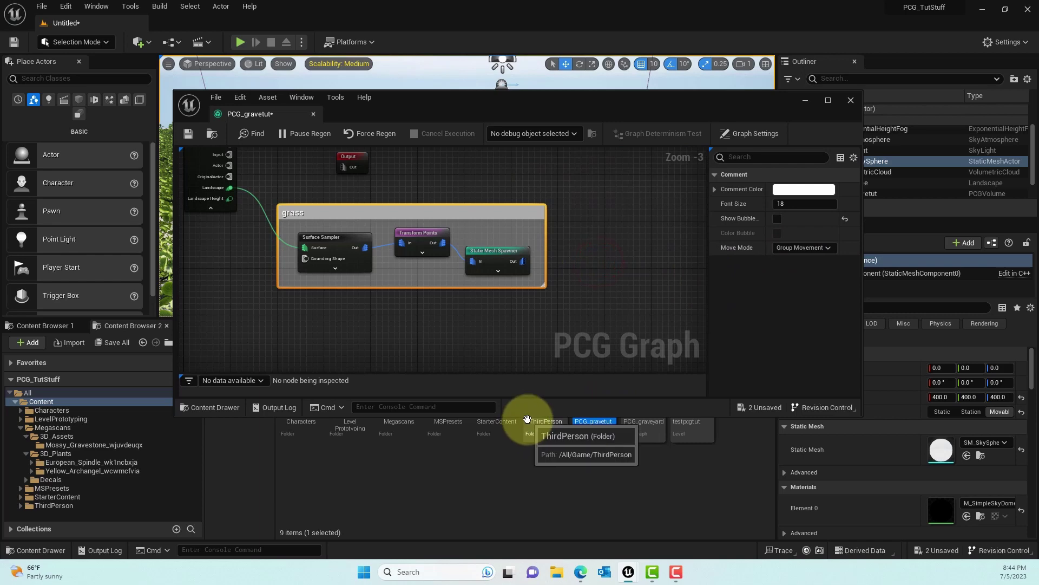
left_click_drag(521, 416, 531, 505)
right_click_drag(435, 348, 569, 411)
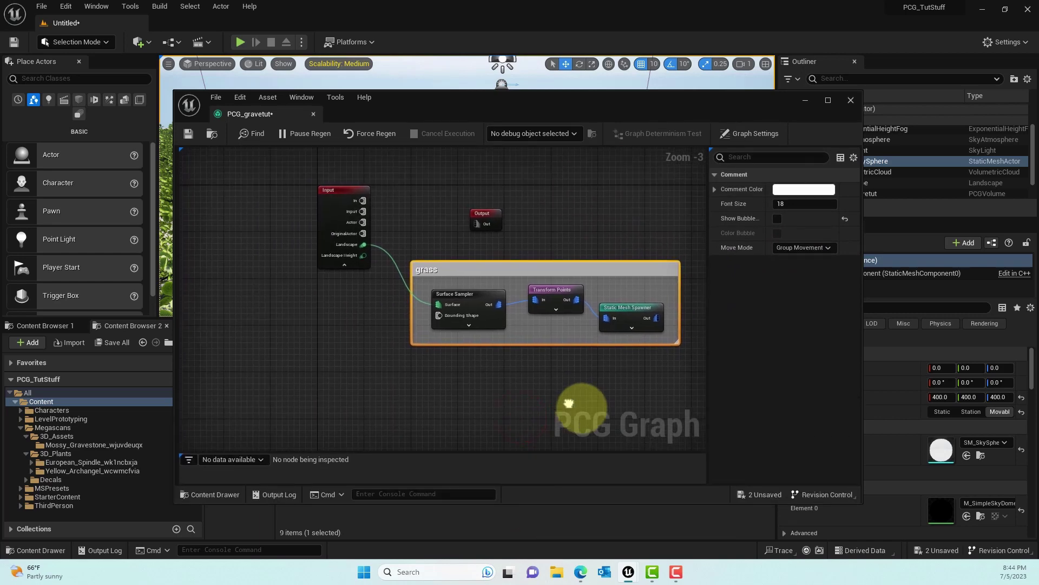
right_click_drag(396, 252, 341, 184)
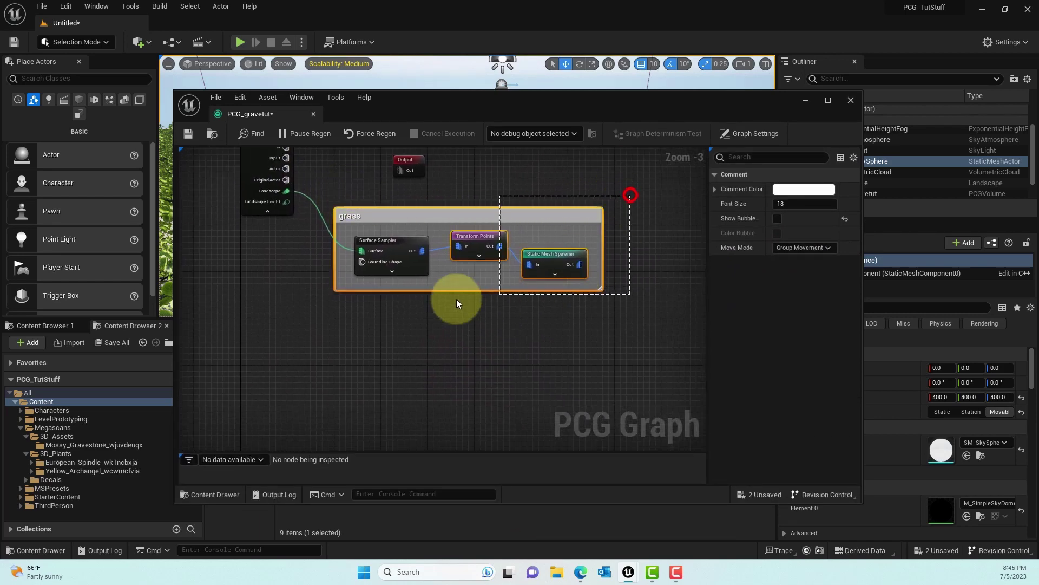
Duplicate the grass comment group with its three nodes below the original and rename the copy "rock"
left_click_drag(330, 296, 333, 296)
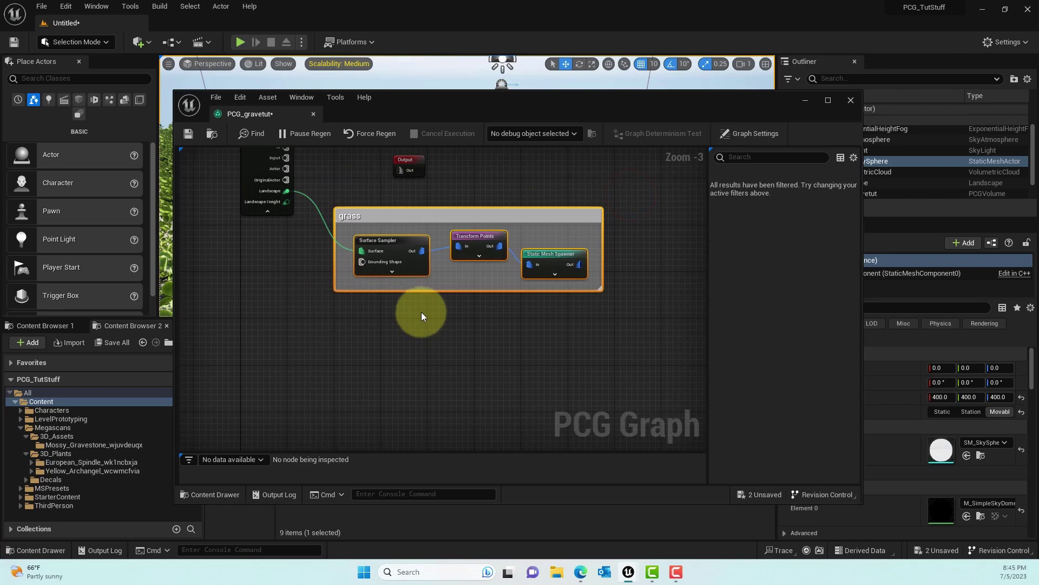
key("ctrl+d")
left_click_drag(534, 293, 458, 341)
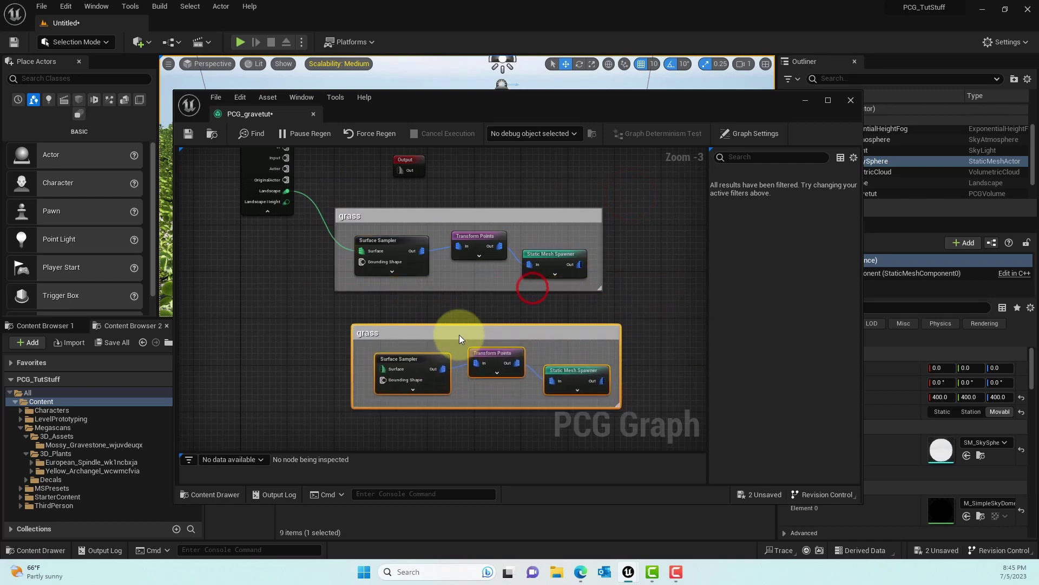
double_click(381, 333)
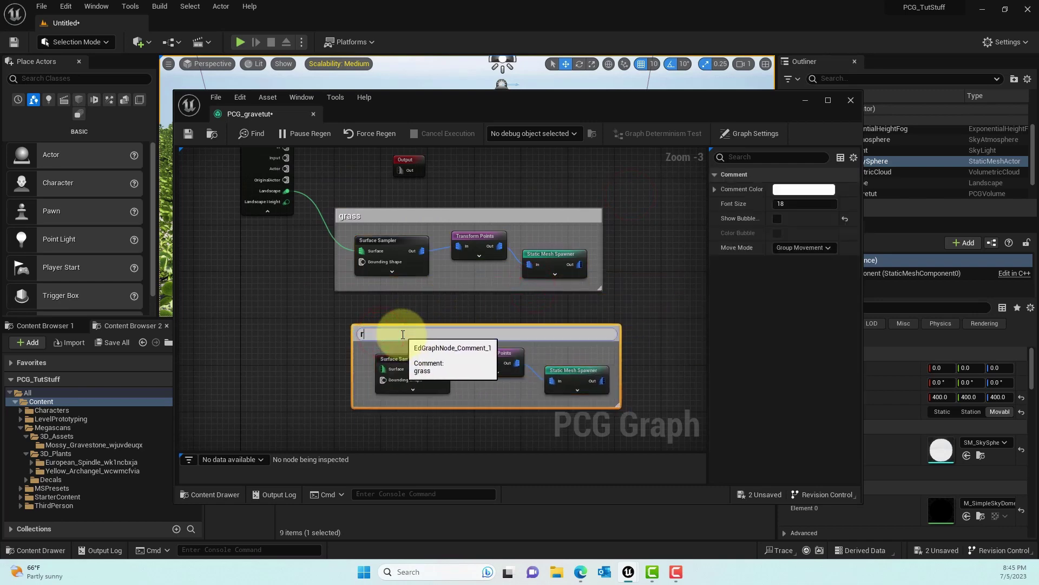
key("Return")
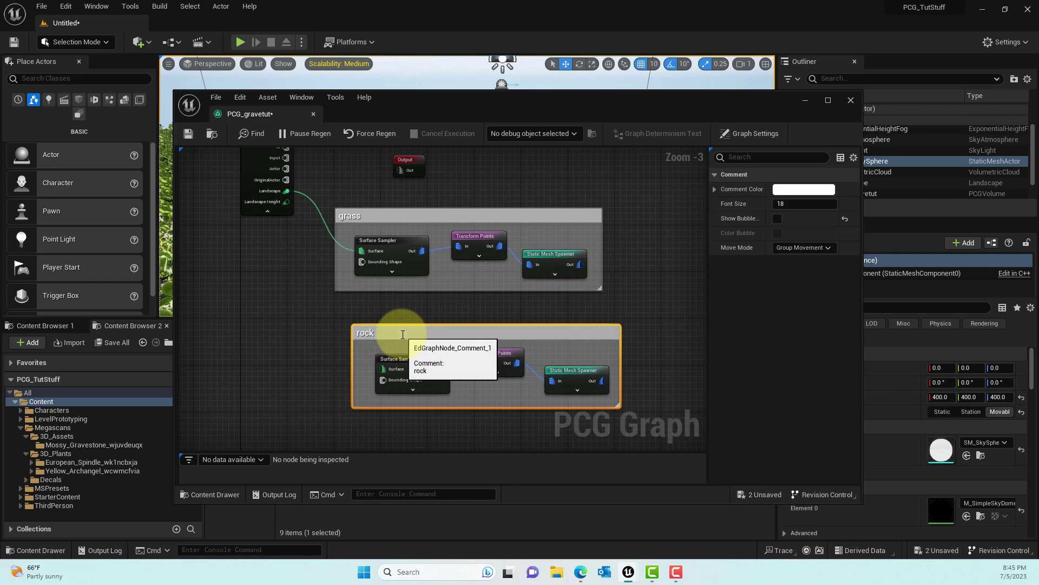
left_click(650, 304)
left_click_drag(511, 332, 498, 318)
Clear the plant Mesh Entries of the rock group's Static Mesh Spawner and add one empty entry
right_click_drag(634, 310, 605, 266)
left_click(538, 318)
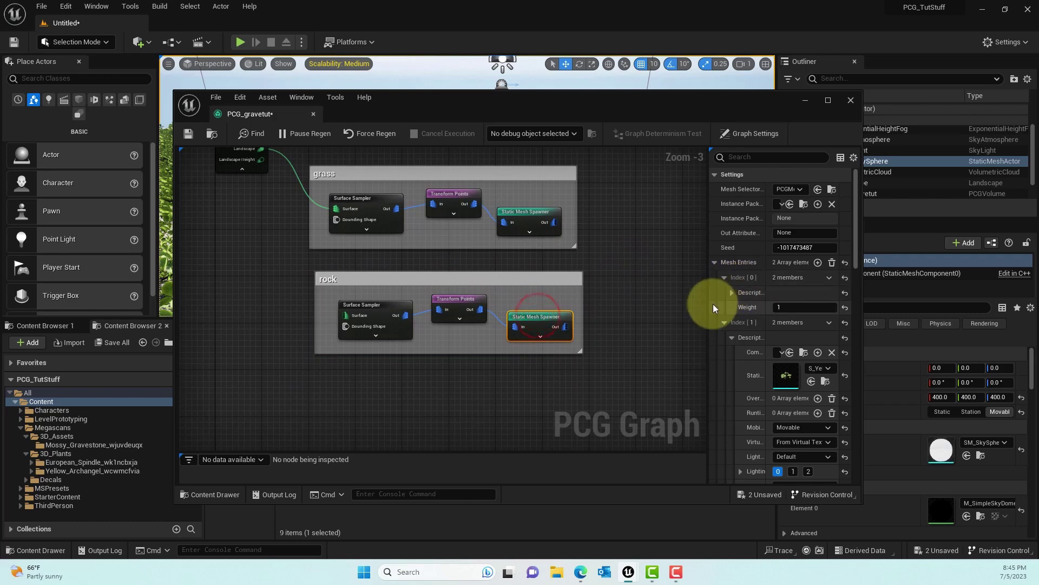
left_click_drag(709, 305, 599, 302)
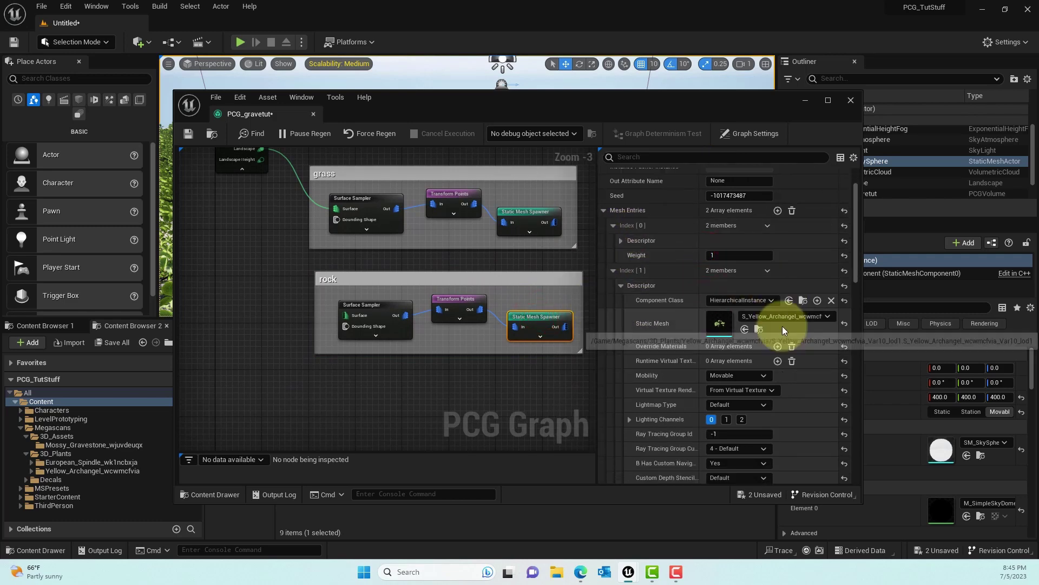
left_click(792, 212)
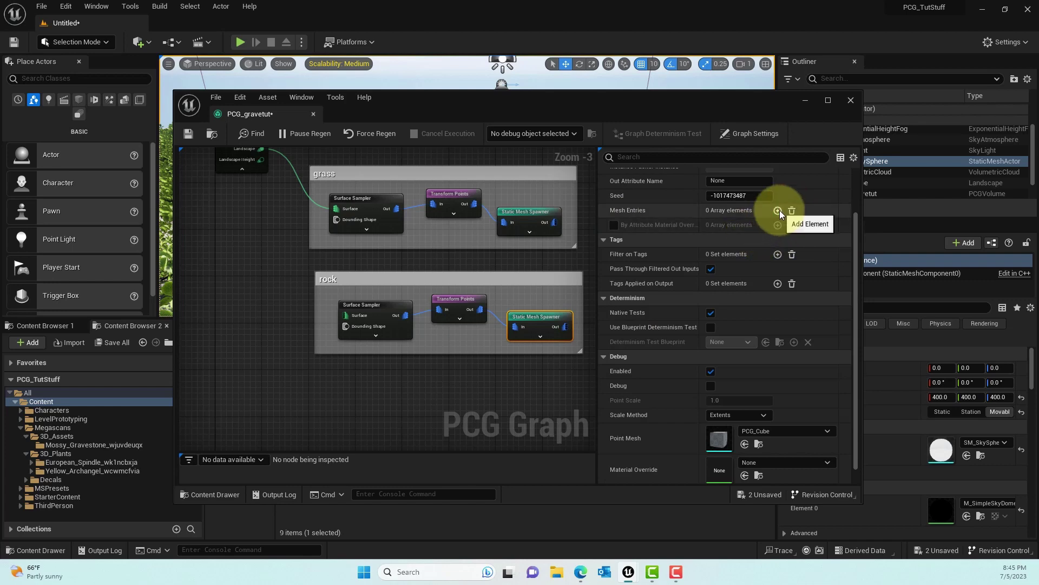
left_click(778, 211)
Assign SM_Rock as the Static Mesh in the new mesh entry's Descriptor
left_click(614, 226)
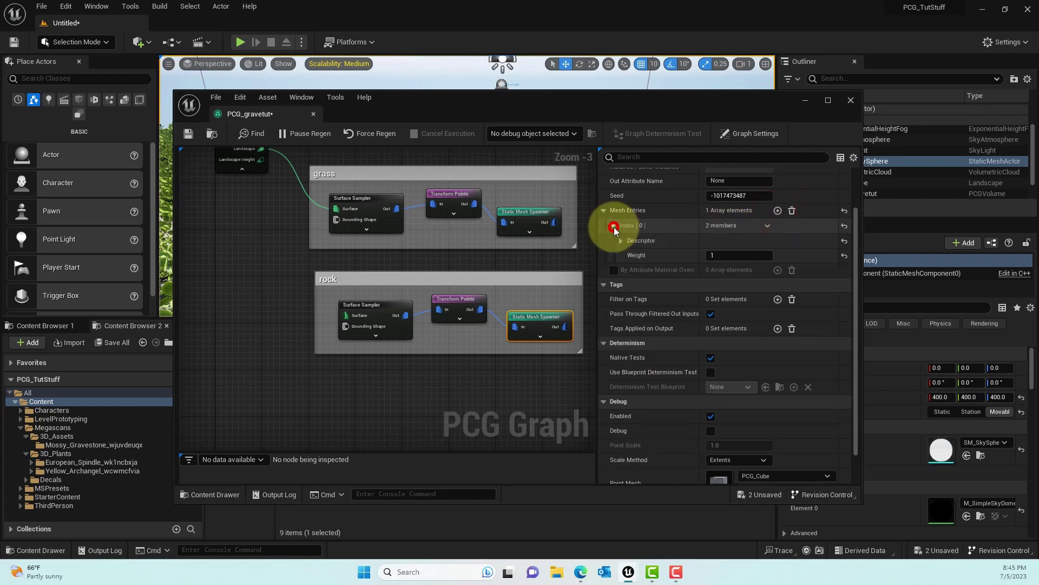
left_click(620, 240)
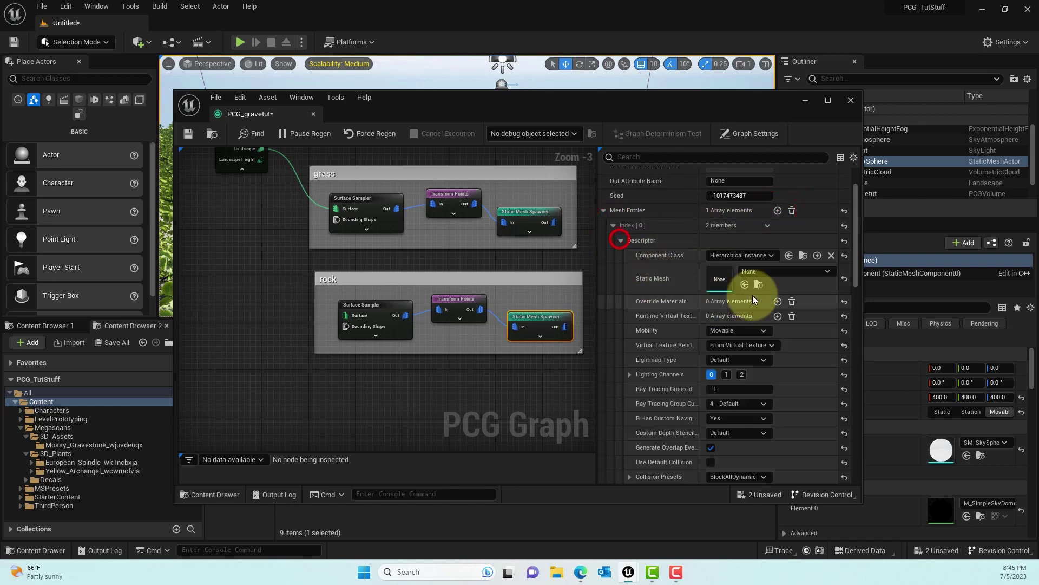
left_click(767, 272)
type("s")
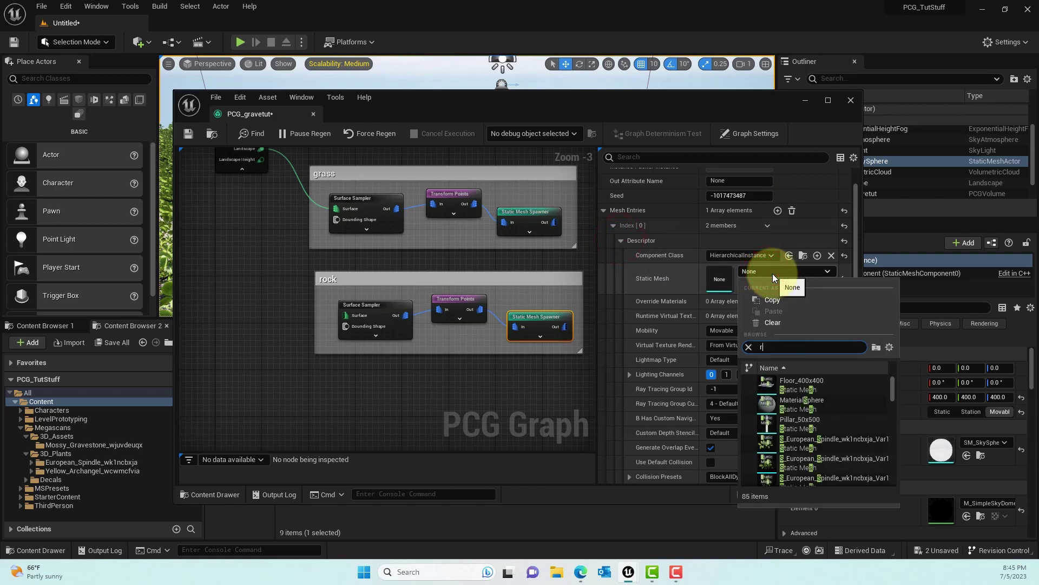
key("BackSpace")
type("rock")
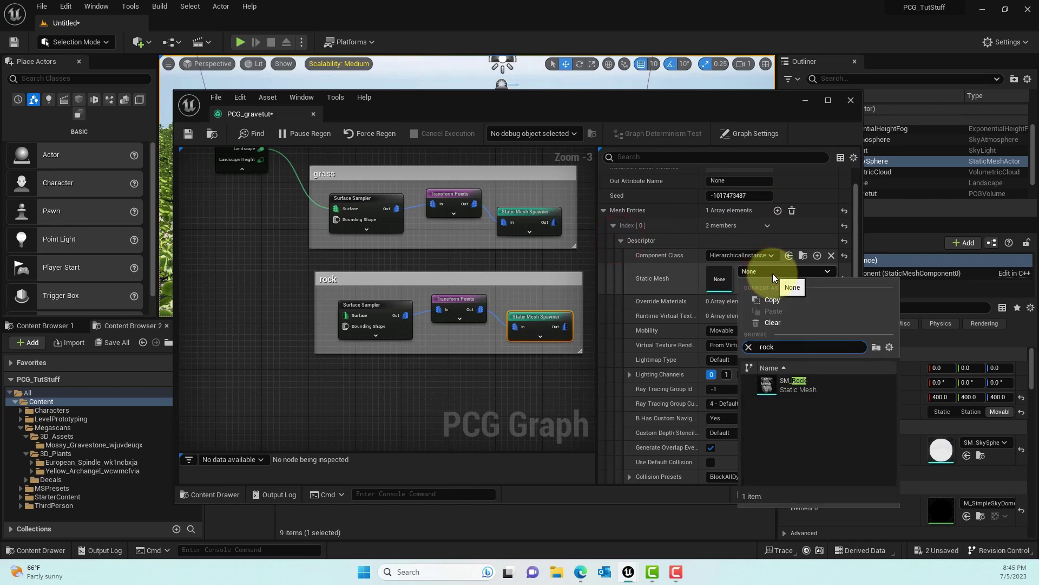
left_click(793, 380)
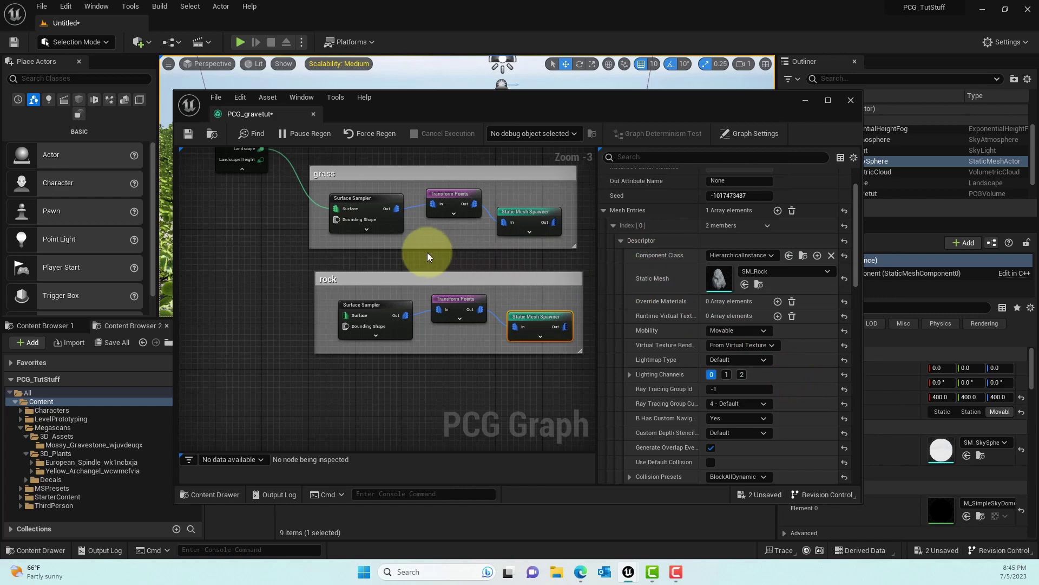
Connect the Input node's Landscape output to the rock group's Surface Sampler Surface pin and check the rocks in the level
right_click_drag(427, 253, 382, 243)
left_click(539, 253)
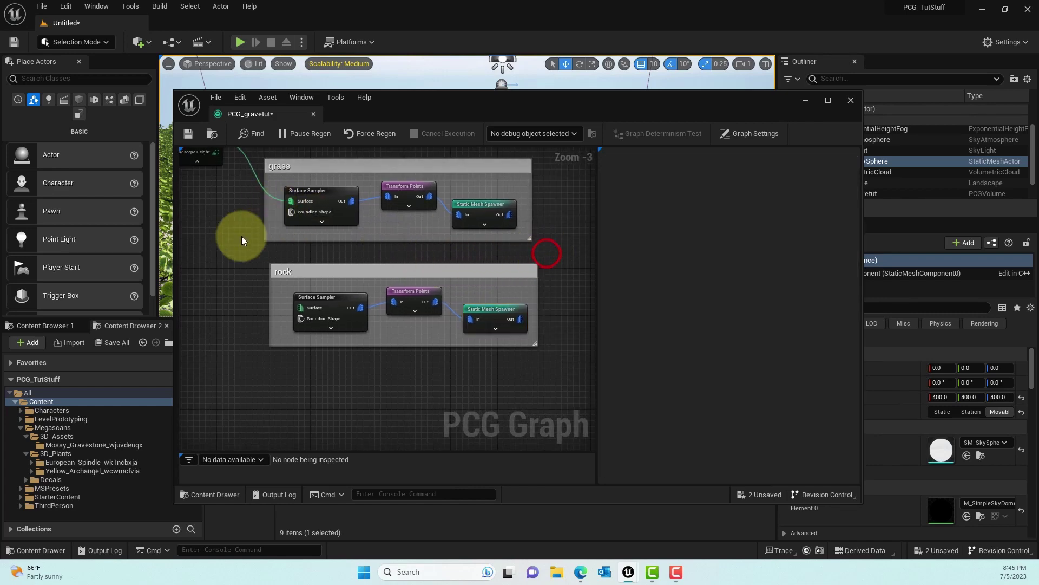
right_click_drag(227, 180, 260, 204)
left_click_drag(249, 165, 342, 338)
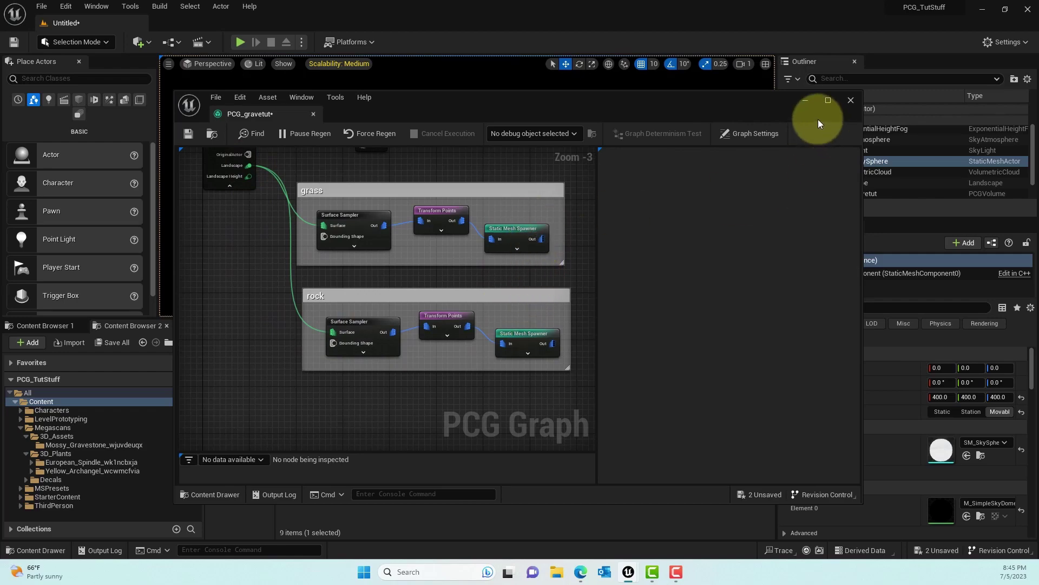
left_click_drag(414, 110, 698, 353)
right_click_drag(596, 216, 591, 187)
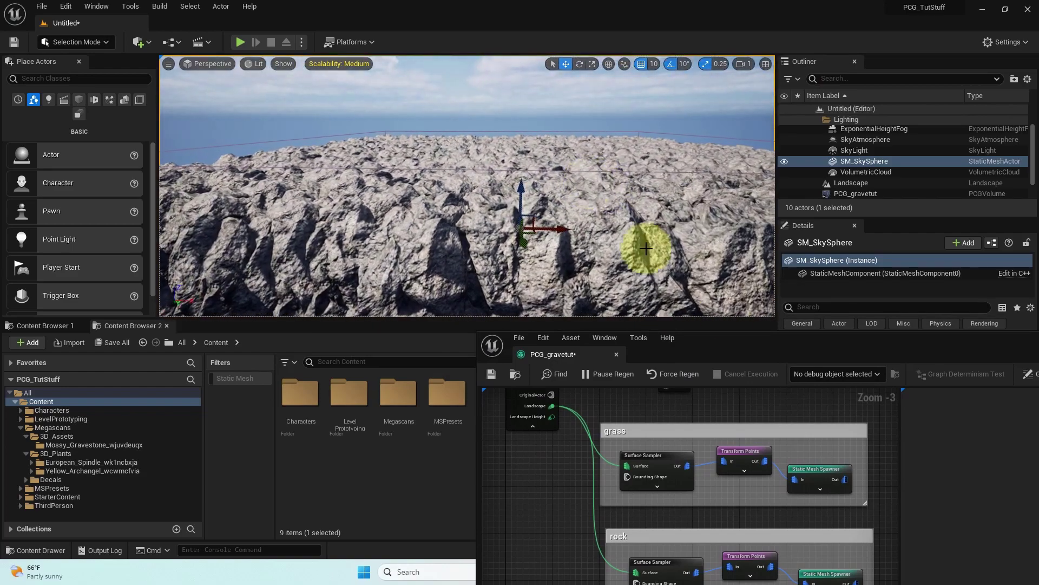
Set the rock group's Transform Points Scale Min to 0.2 and Scale Max X to 0.7, and check the rocks in the level
left_click_drag(716, 355, 530, 173)
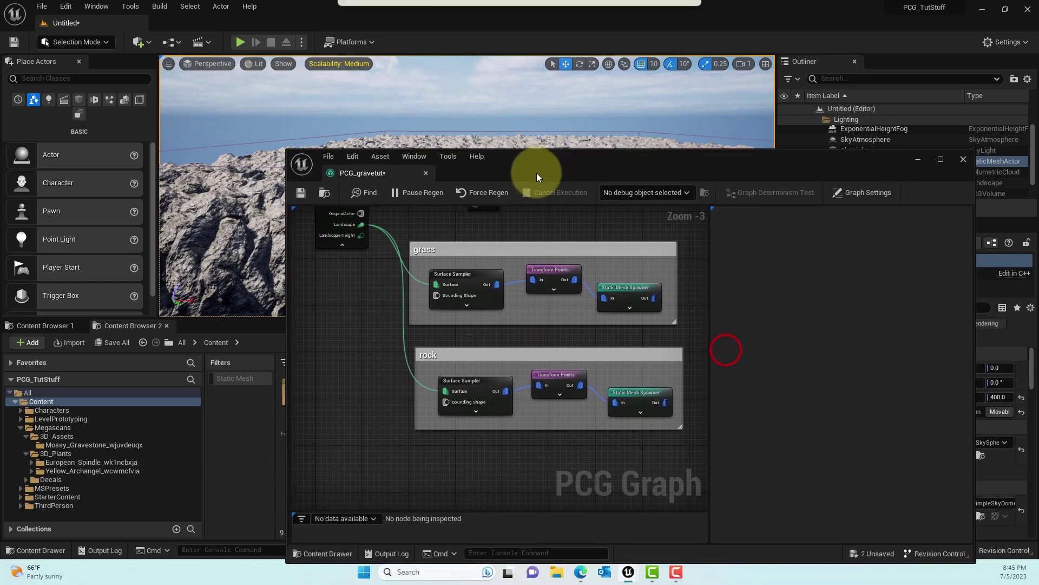
left_click(560, 375)
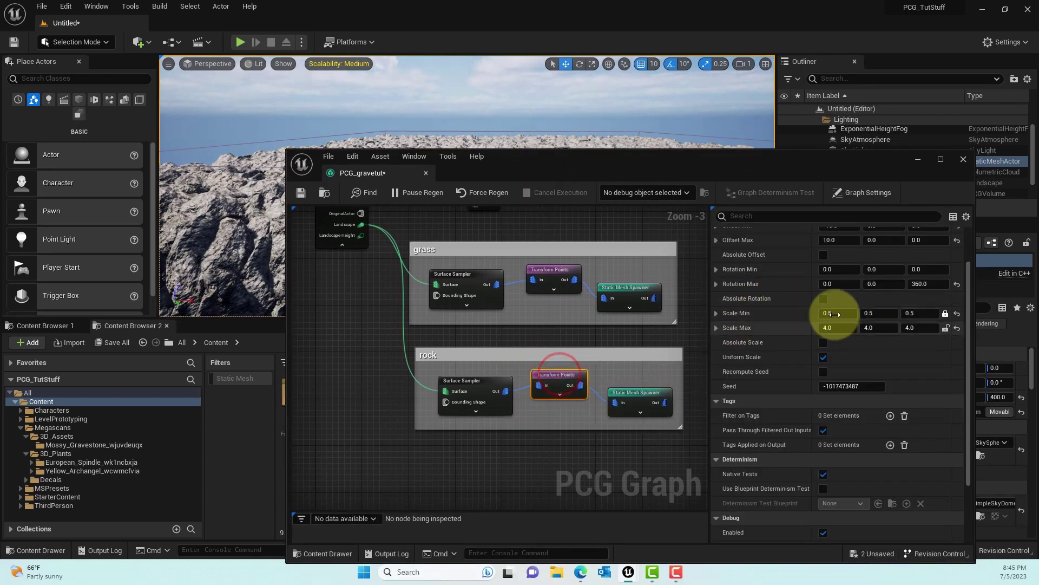
left_click_drag(618, 161, 366, 133)
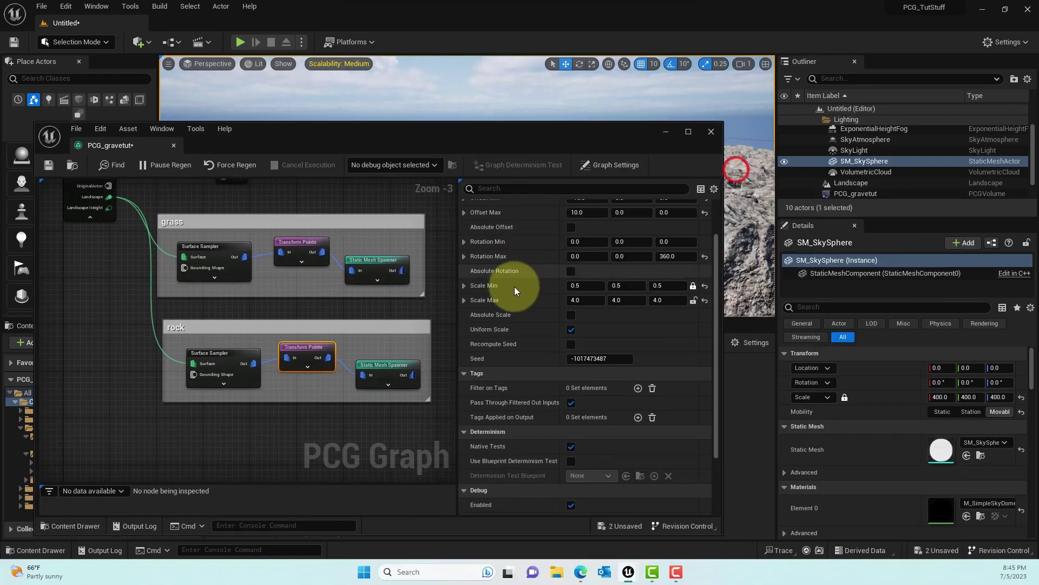
left_click(584, 286)
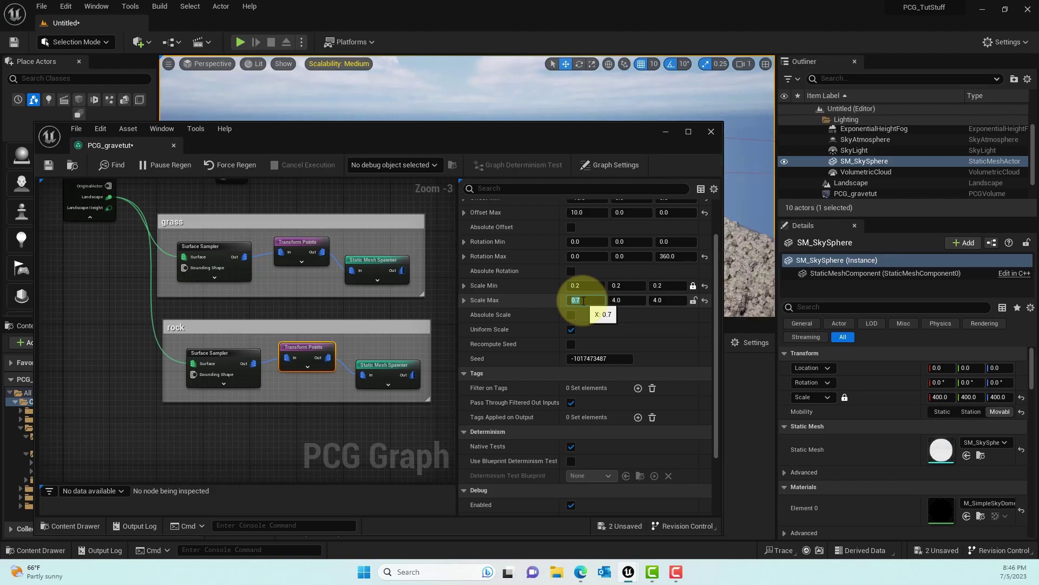
left_click_drag(564, 140, 618, 356)
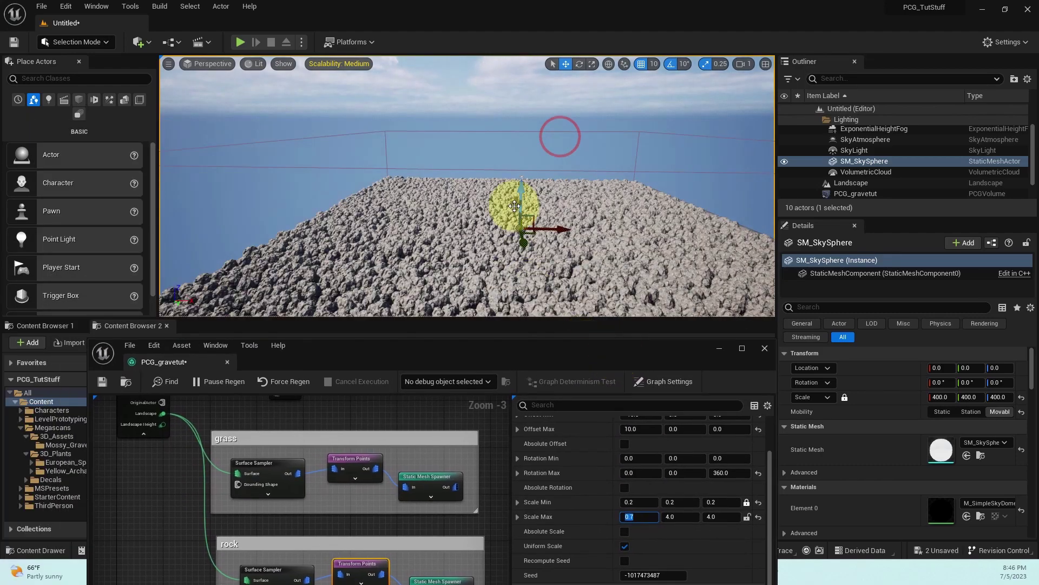
mouse_move(514, 206)
right_mouse_down()
mouse_move(511, 298)
mouse_move(539, 251)
mouse_move(483, 230)
mouse_move(513, 208)
right_mouse_up()
key("w")
key("s")
key("w")
Set Points Per Squared Meter to 0.2 on the rock group's Surface Sampler
left_click_drag(438, 352, 466, 175)
left_click(298, 369)
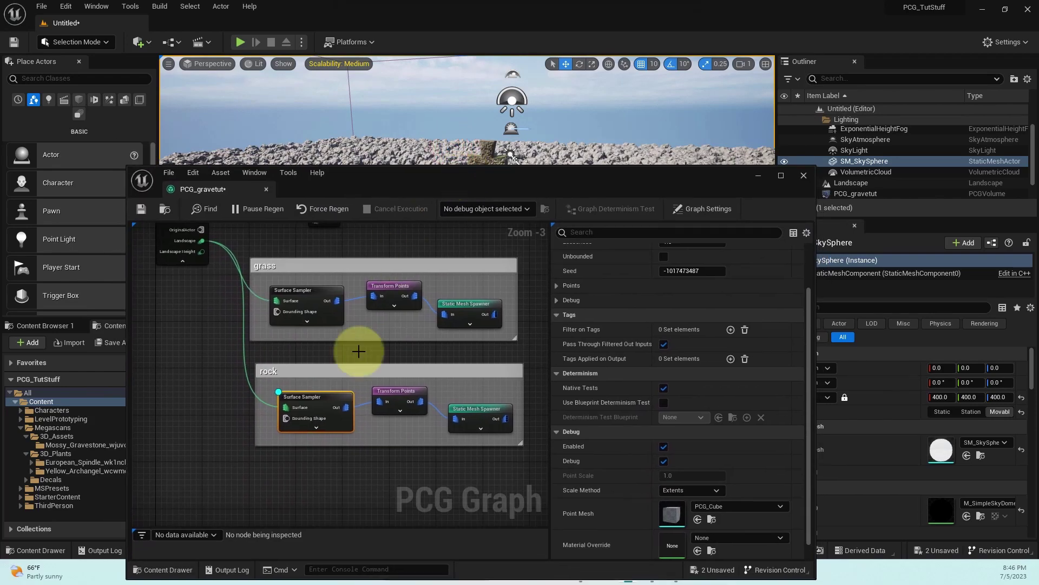
left_click(329, 356)
left_click(310, 397)
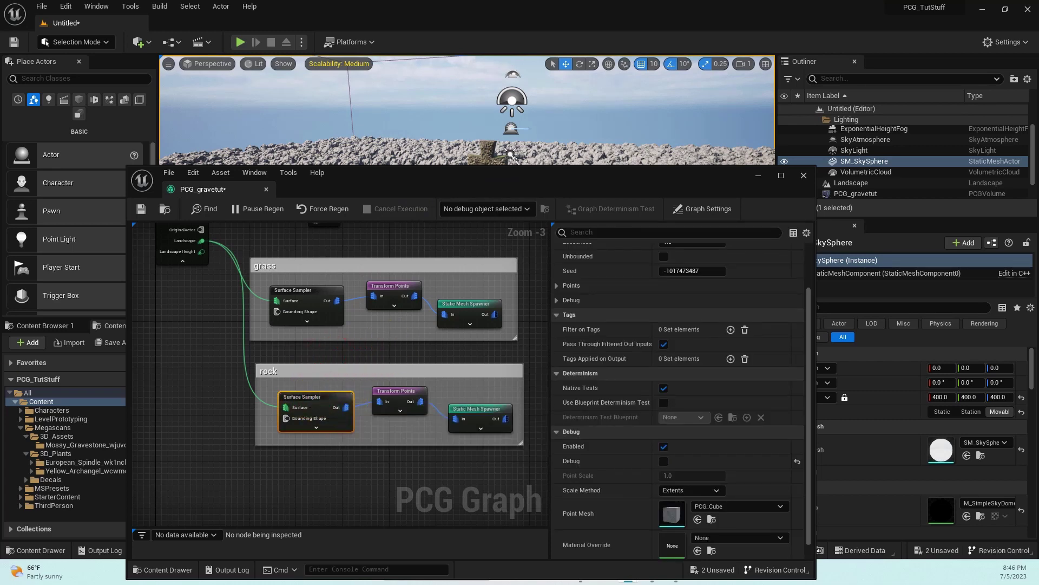
scroll(694, 387, "up", 3)
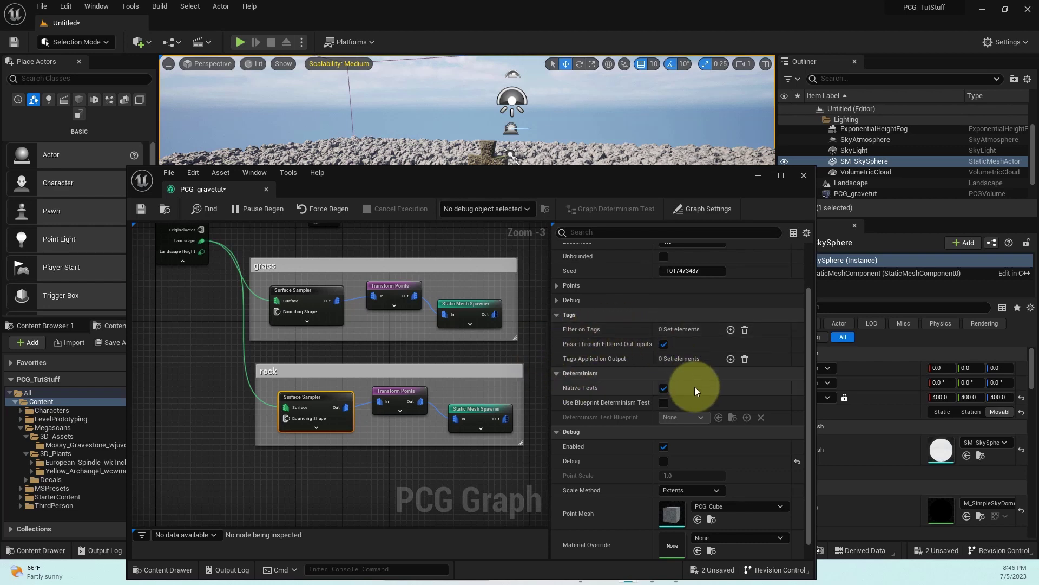
left_click_drag(470, 192, 436, 256)
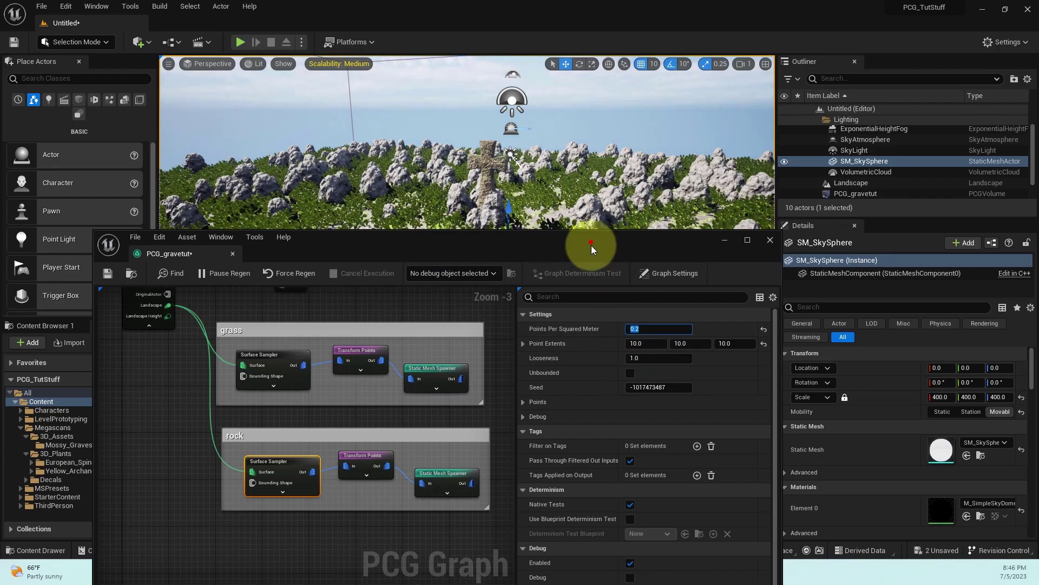
Examine the size, spacing and orientation of the rocks among the plants in the level
left_click_drag(591, 247, 607, 391)
key("w")
right_click_drag(441, 235, 472, 244)
key("w")
key("e")
key("d")
key("a")
key("s")
key("w")
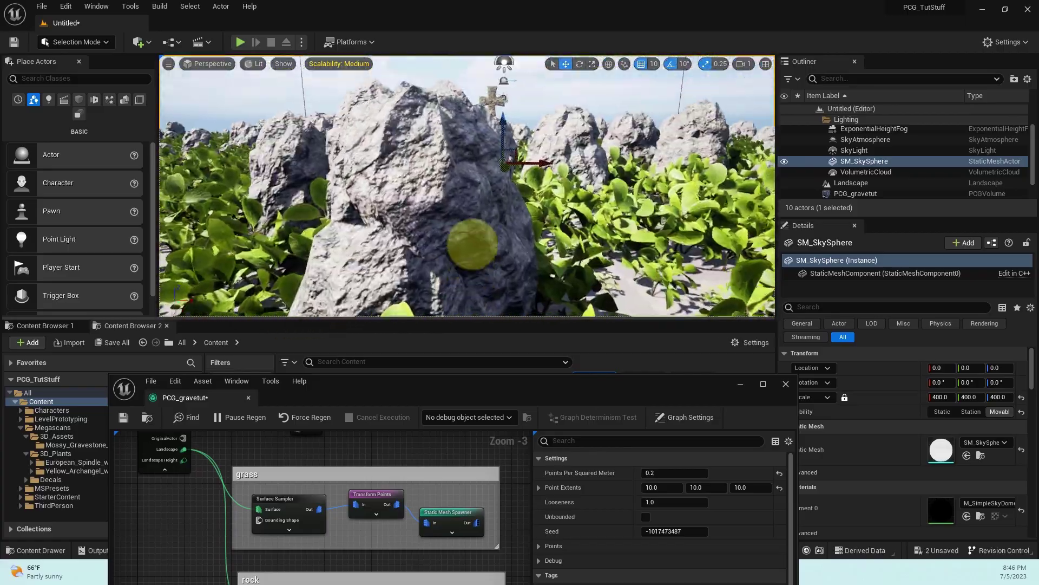
left_click_drag(472, 245, 420, 183)
Set Rotation Max X to 360.0 on the rock group's Transform Points node
left_click_drag(501, 389, 484, 165)
left_click(405, 359)
left_click(368, 375)
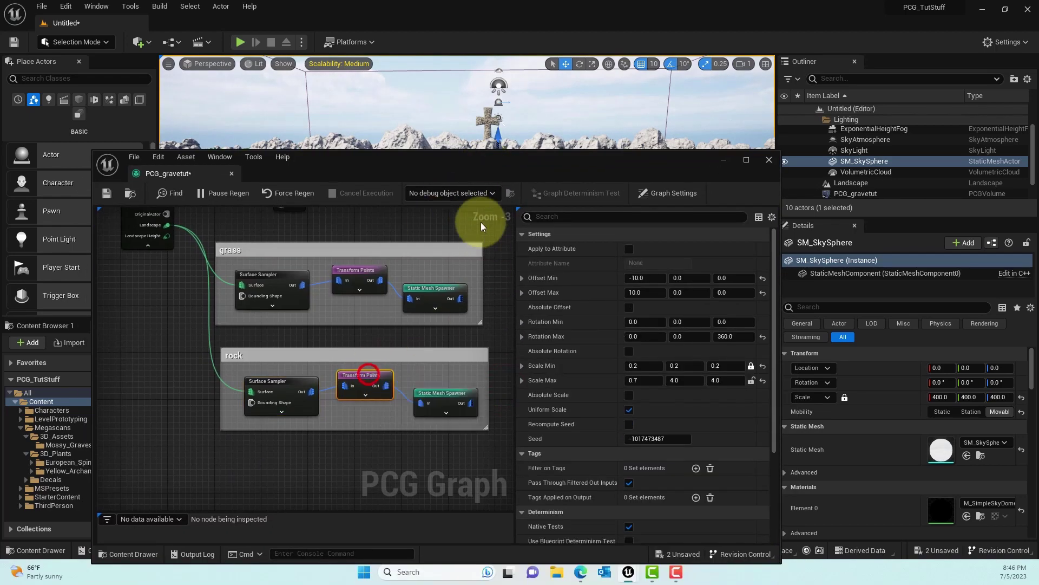
left_click_drag(378, 171, 362, 232)
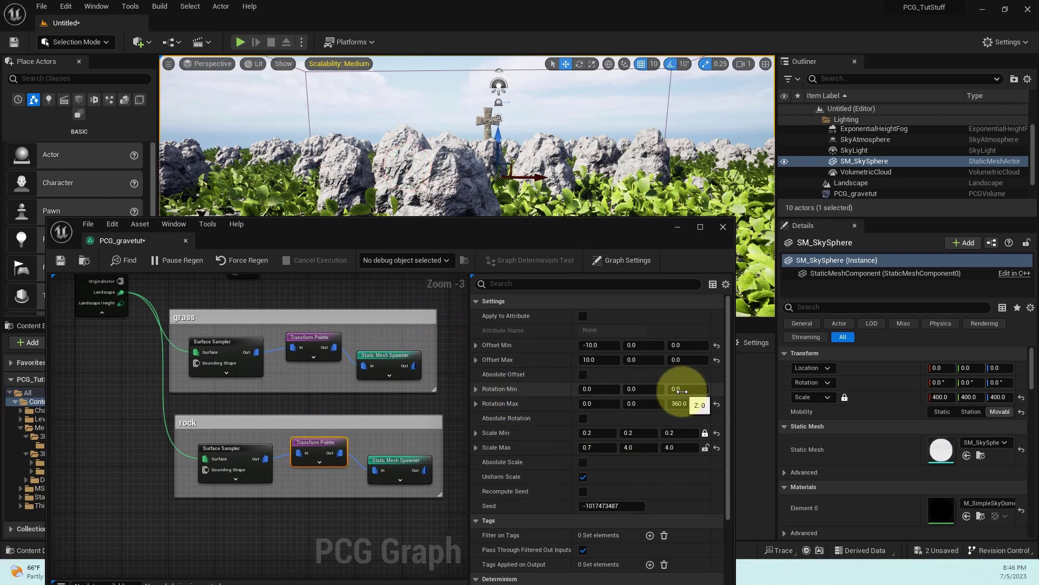
left_click(593, 404)
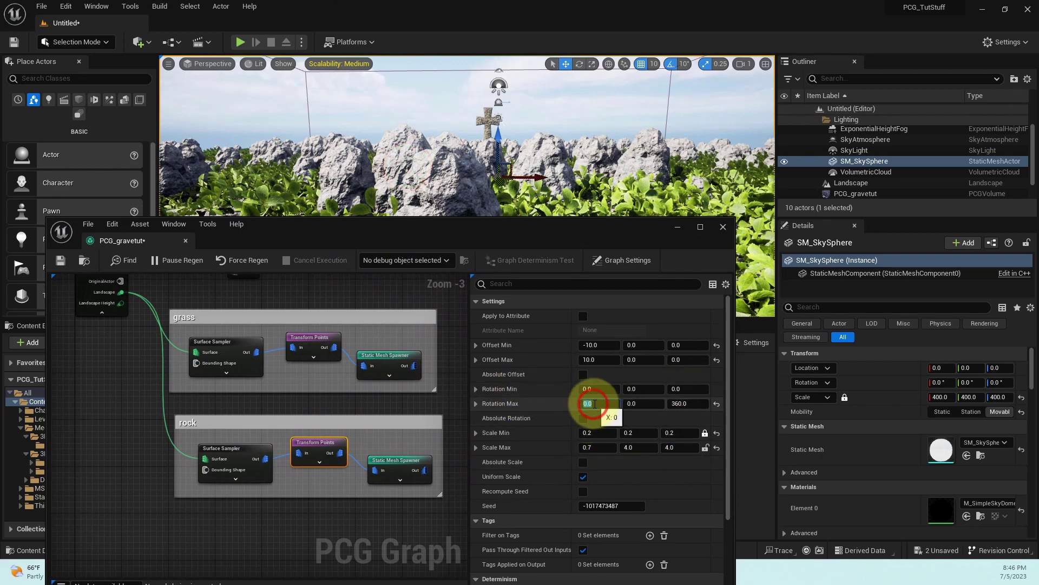
type("360")
key("Return")
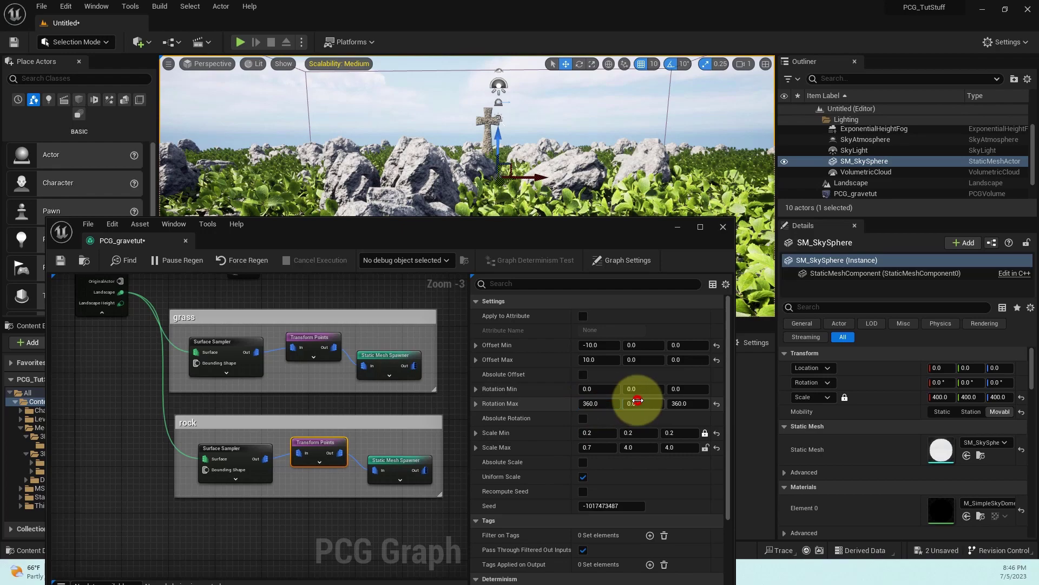
Set Rotation Max Y to 360.0 on the rock group's Transform Points node and check the rocks in the level
left_click(645, 405)
type("360")
key("Return")
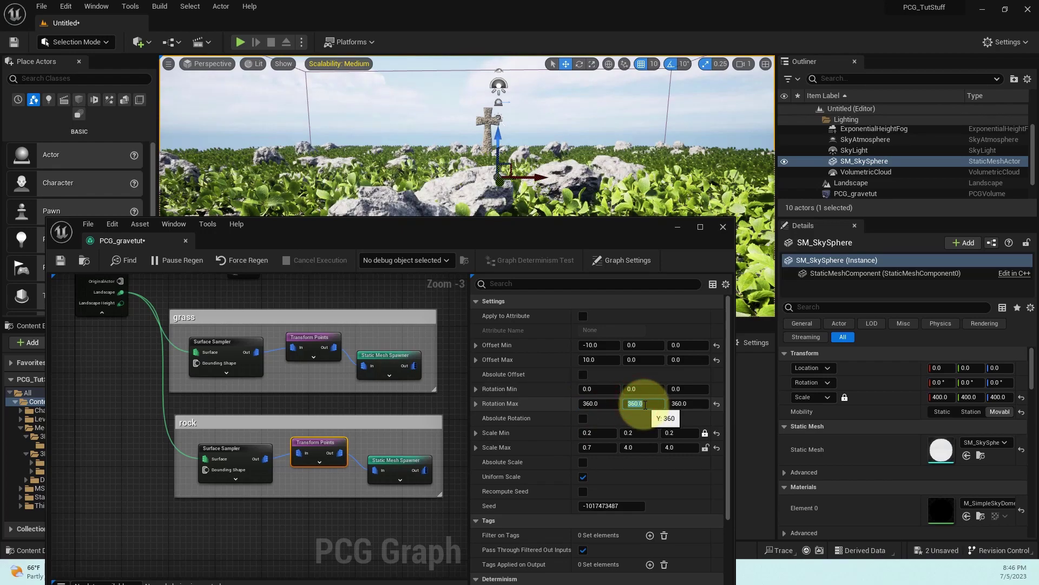
left_click_drag(528, 232, 533, 306)
mouse_move(562, 215)
right_mouse_down()
mouse_move(607, 236)
mouse_move(483, 227)
mouse_move(481, 244)
mouse_move(581, 228)
mouse_move(566, 222)
mouse_move(568, 187)
mouse_move(587, 274)
mouse_move(536, 294)
mouse_move(569, 259)
mouse_move(533, 203)
mouse_move(487, 195)
mouse_move(564, 162)
mouse_move(576, 172)
mouse_move(418, 126)
right_mouse_up()
key("w")
key("s")
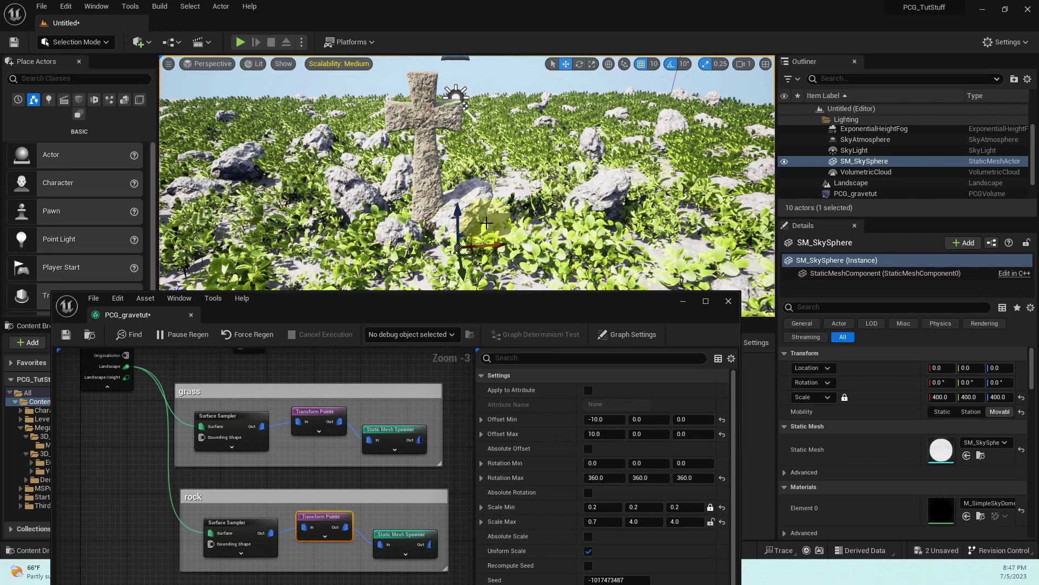
Widen the rock comment box and move its Static Mesh Spawner farther from Transform Points to make room for another node
left_click_drag(474, 308, 464, 216)
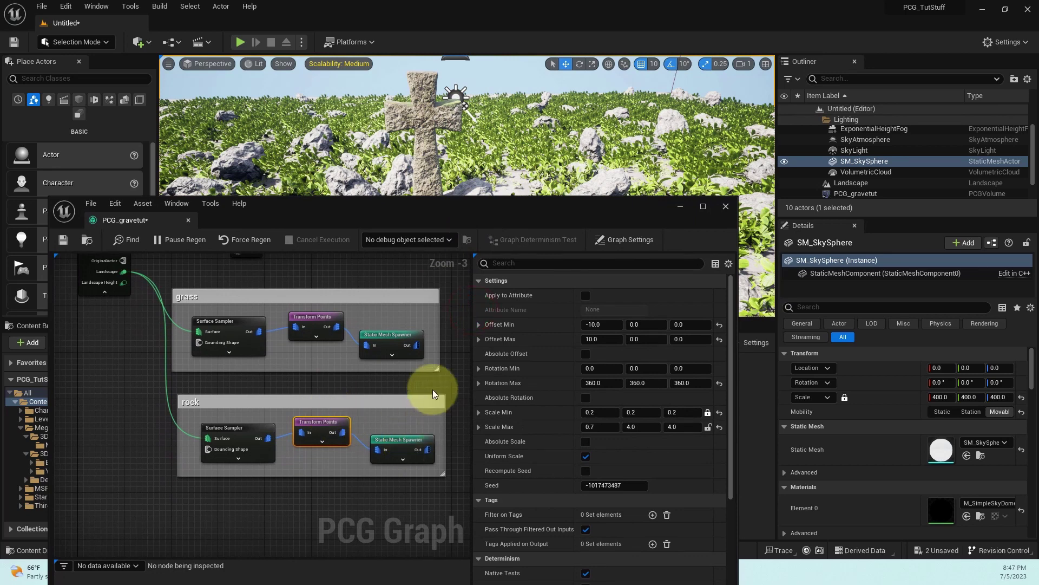
right_click_drag(434, 389, 410, 315)
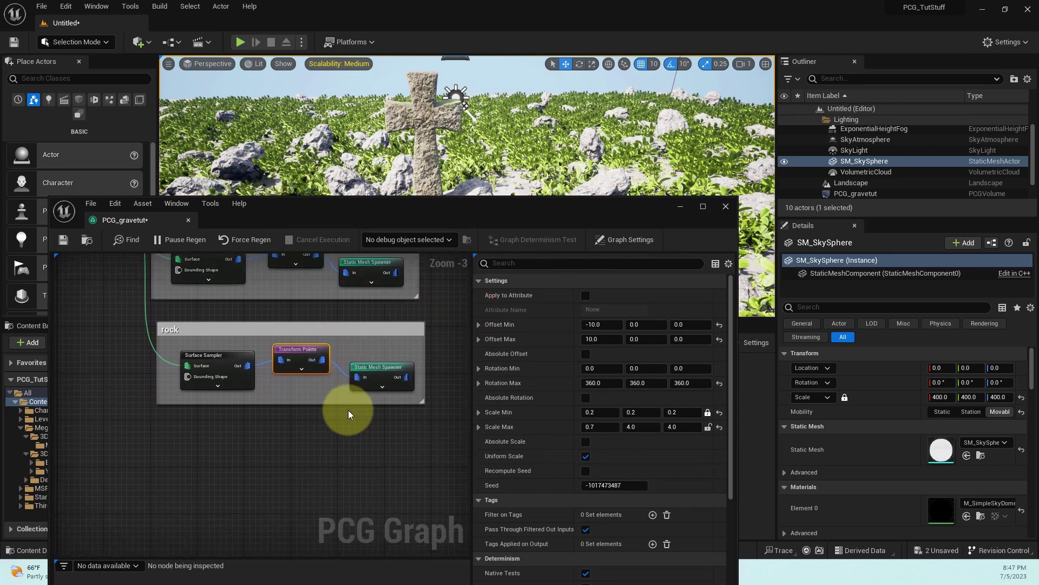
right_click_drag(348, 410, 326, 434)
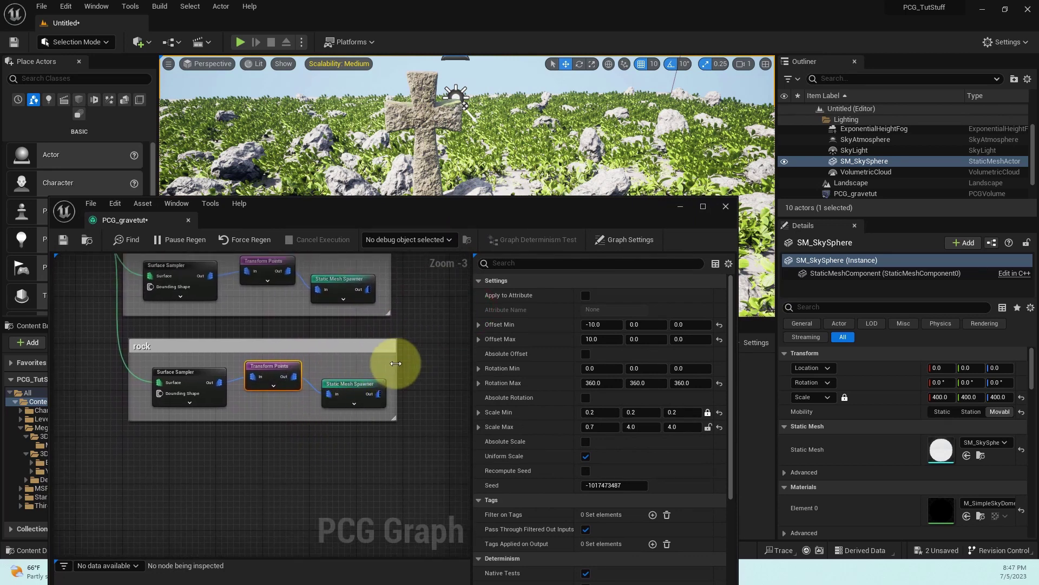
left_click_drag(396, 363, 441, 367)
right_click_drag(401, 352, 293, 345)
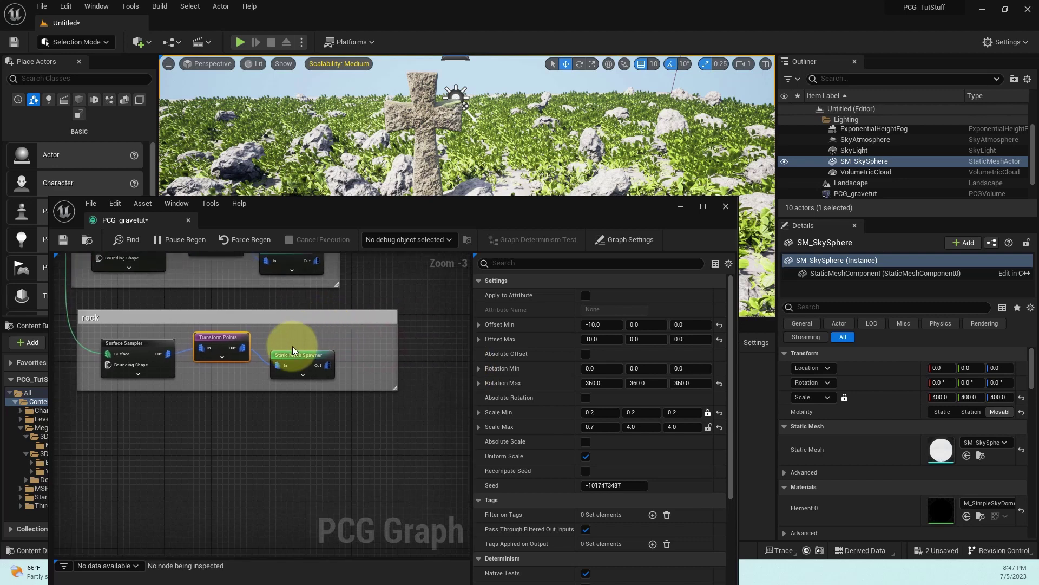
left_click_drag(294, 355, 335, 355)
right_click_drag(294, 327, 341, 407)
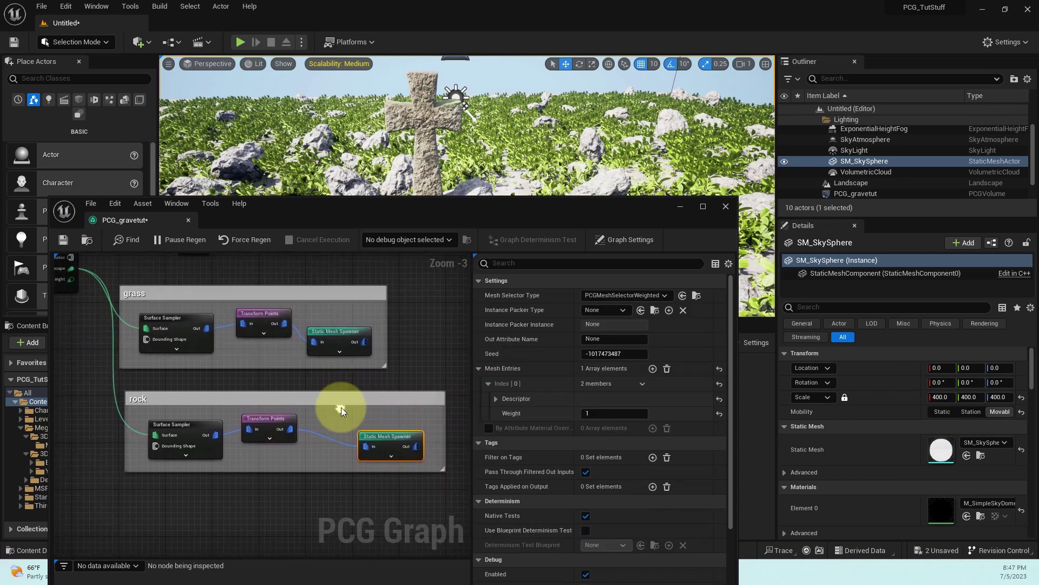
Turn on the debug display for the rock group's Transform Points node
left_click(270, 425)
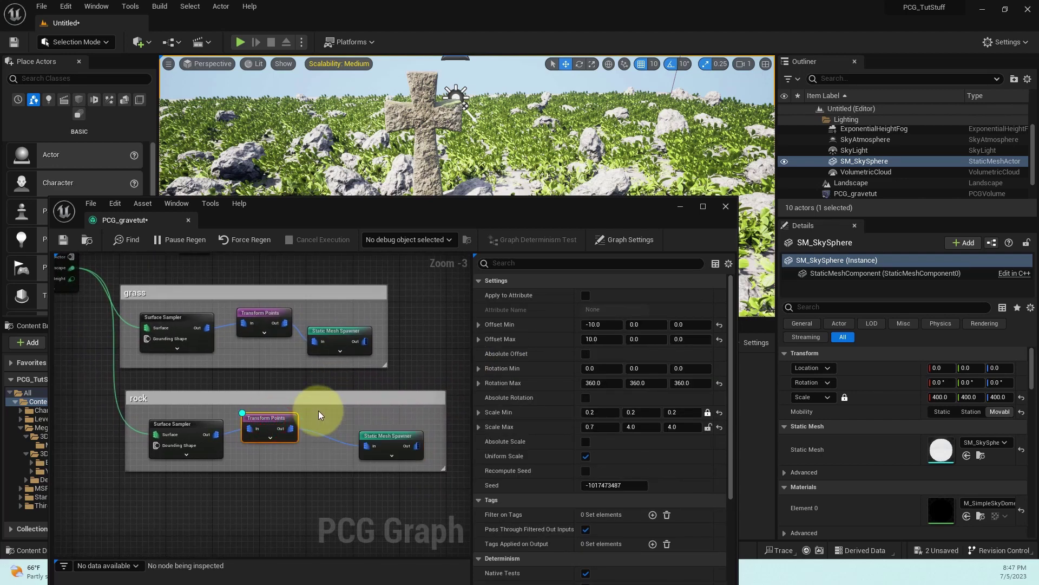
mouse_move(453, 204)
left_mouse_down()
mouse_move(416, 294)
mouse_move(431, 321)
mouse_move(421, 278)
mouse_move(445, 209)
left_mouse_up()
right_click_drag(358, 398, 352, 344)
Insert a Bounds Modifier node between the rock group's Transform Points and Static Mesh Spawner, replacing their direct link
left_click_drag(307, 368, 335, 356)
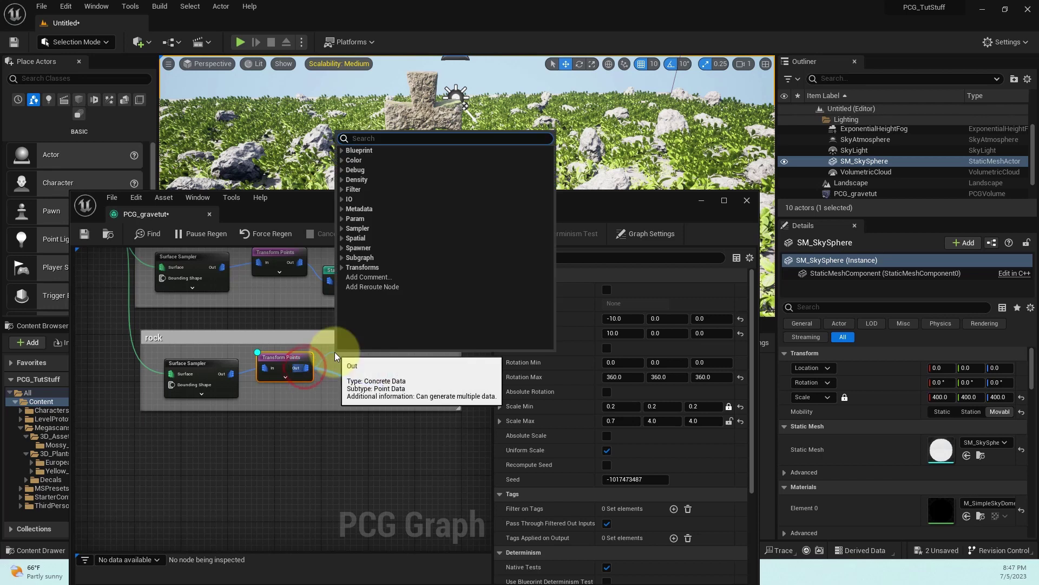
type("bou")
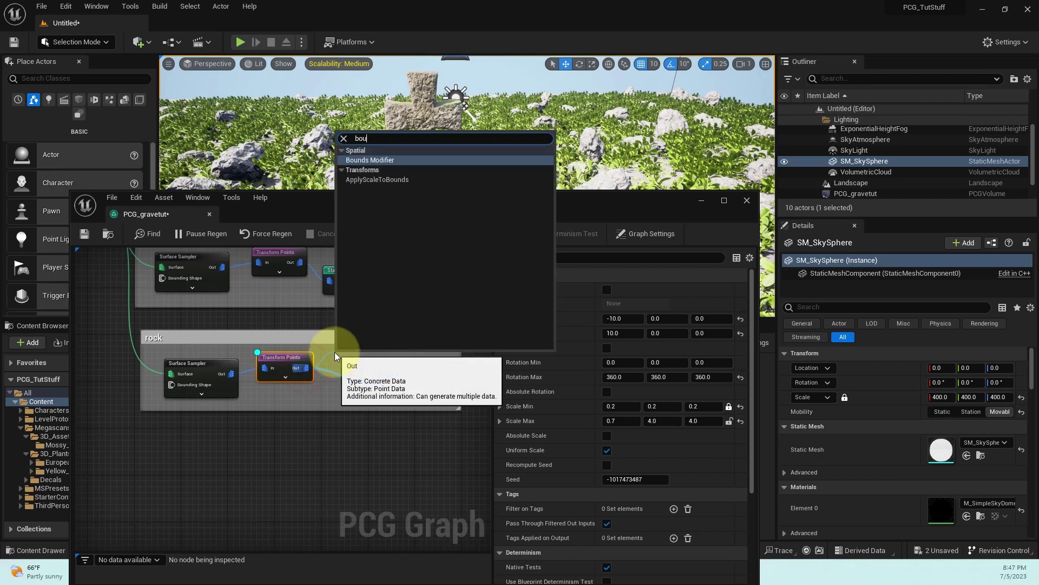
left_click(370, 160)
left_click_drag(402, 372, 449, 365)
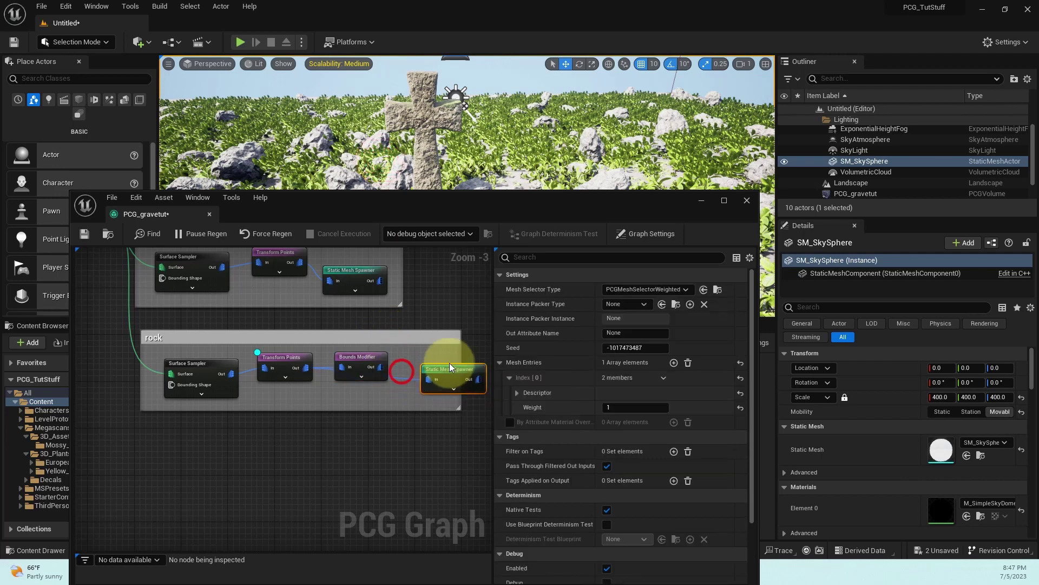
left_click_drag(385, 367, 429, 380)
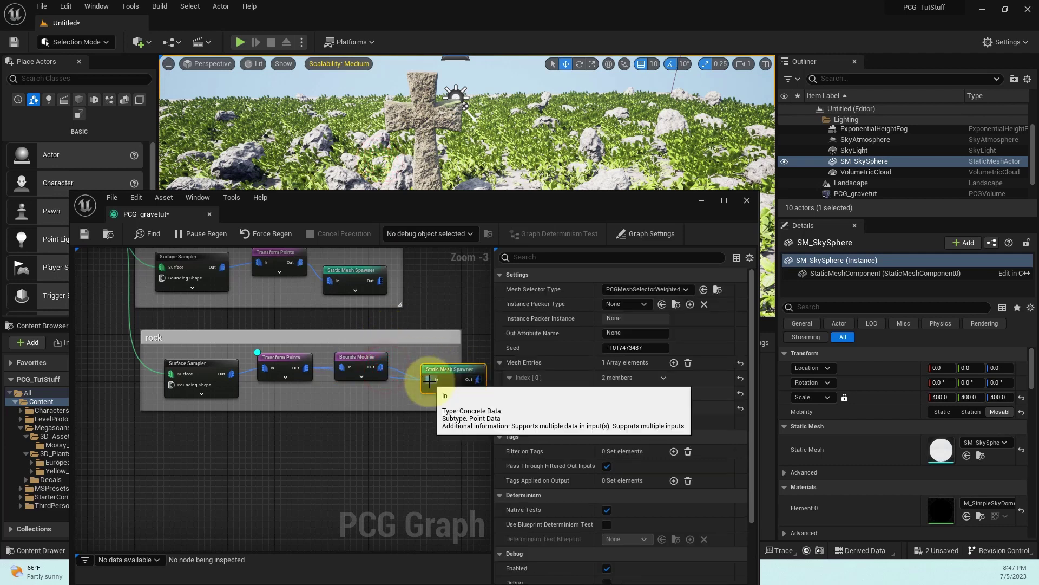
left_click(400, 378)
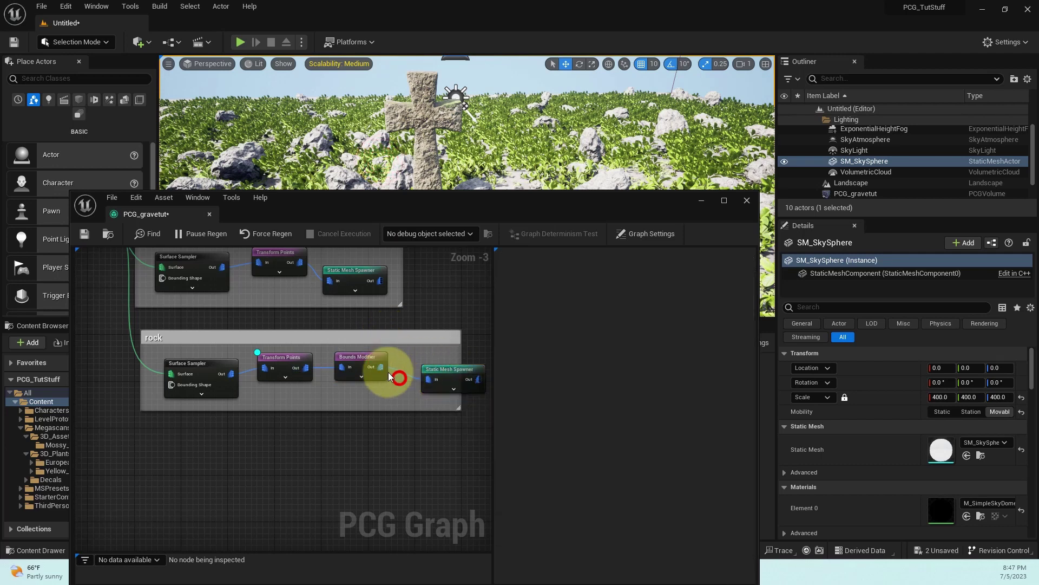
Turn off debug on the rock group's Transform Points node and enable it on the Bounds Modifier
left_click(291, 360)
left_click(328, 395)
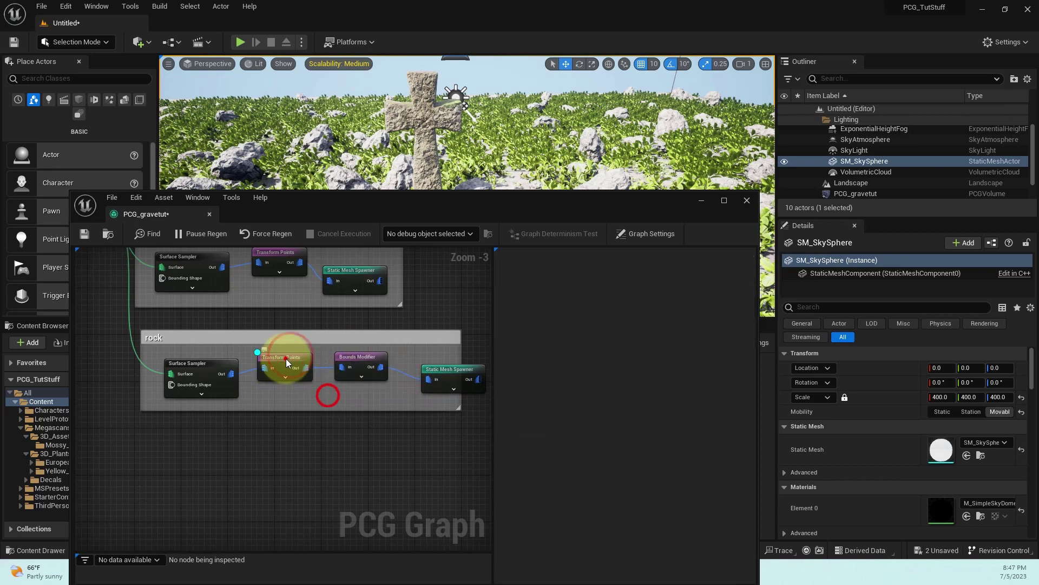
left_click(286, 360)
left_click(353, 359)
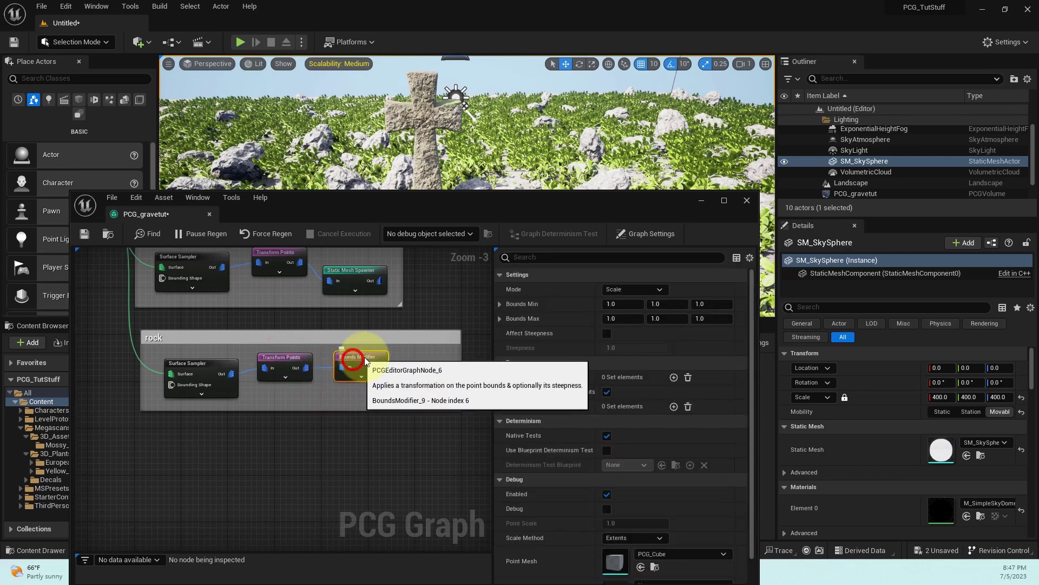
left_click_drag(440, 198, 441, 222)
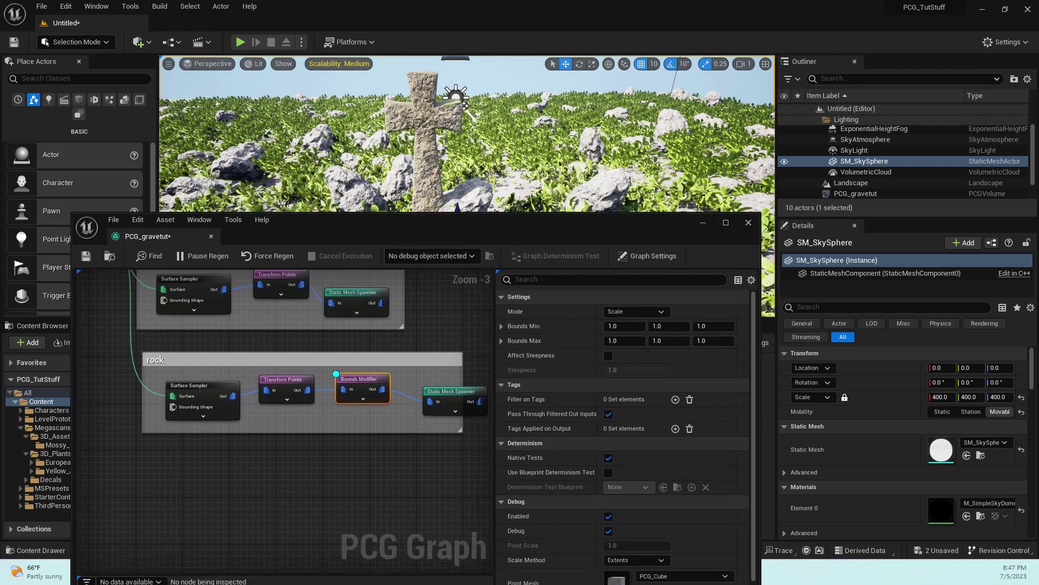
Set Bounds Min and Bounds Max to 12.0 on all axes of the Bounds Modifier and check the debug cubes in the level
mouse_move(464, 238)
left_mouse_down()
mouse_move(433, 231)
mouse_move(467, 218)
mouse_move(464, 233)
left_mouse_up()
left_click(578, 337)
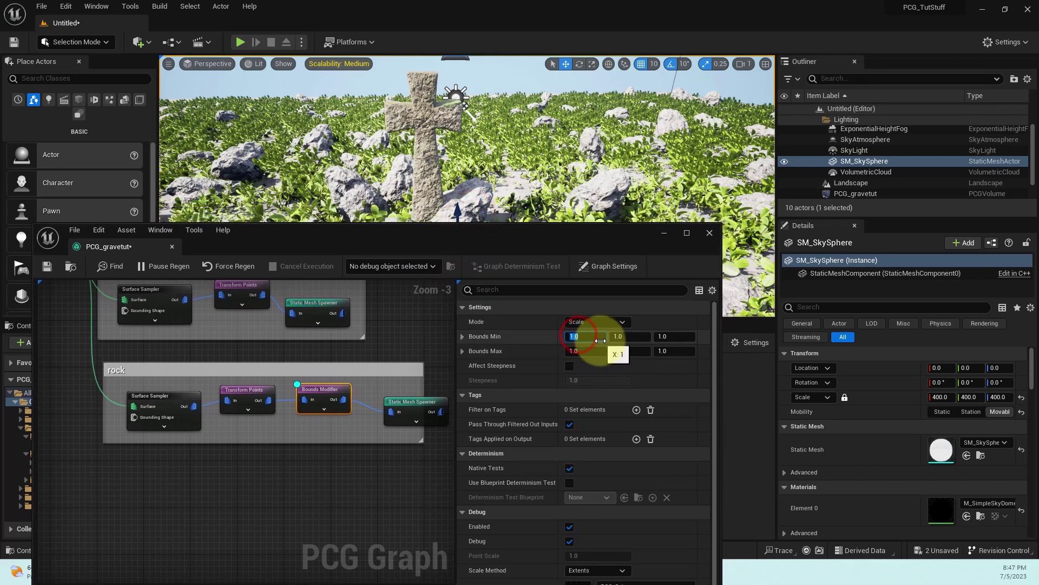
key("Tab")
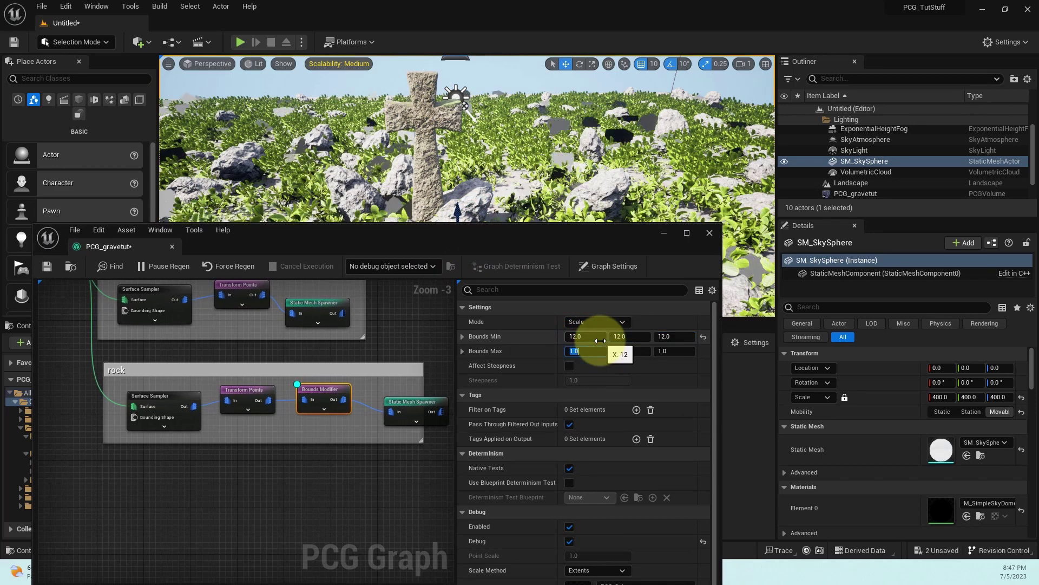
key("Tab")
key("Tab")
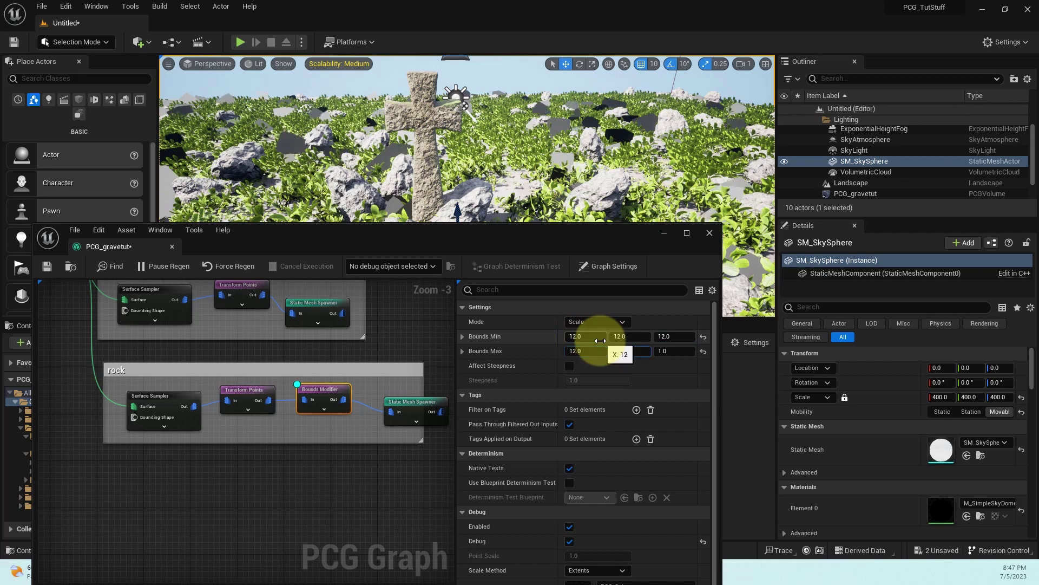
key("Return")
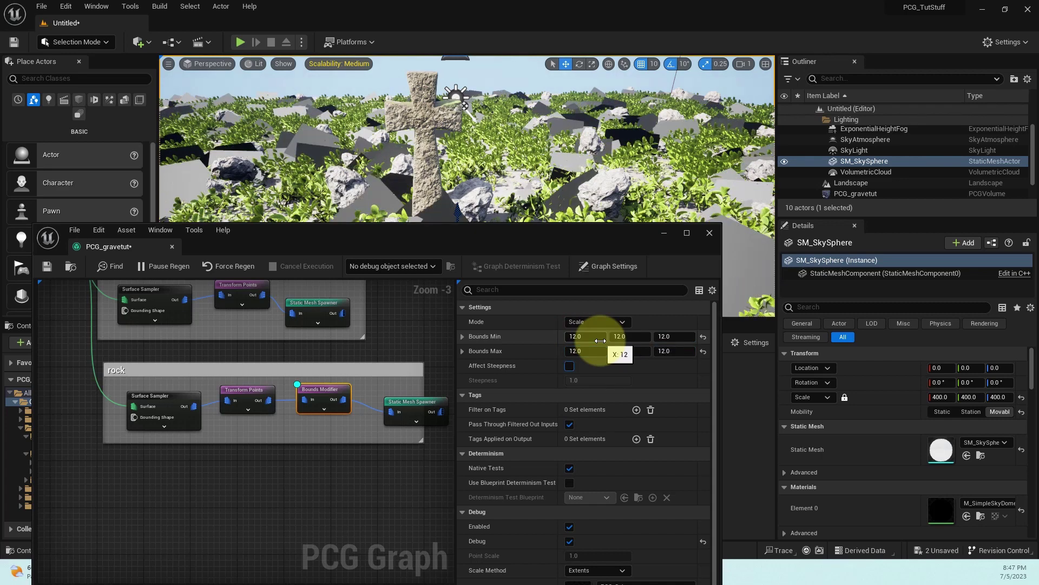
left_click_drag(476, 231, 550, 400)
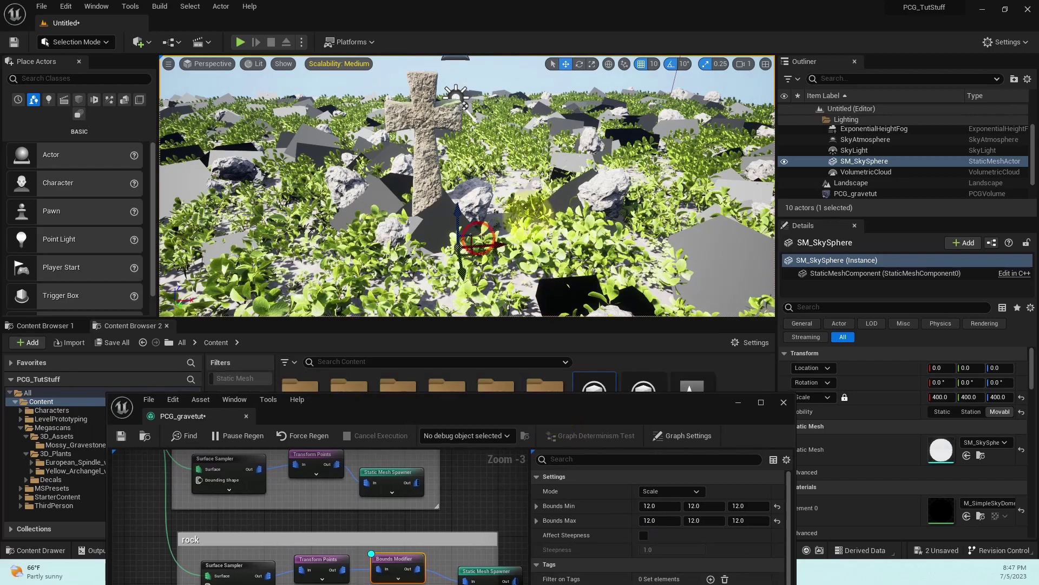
right_click_drag(542, 184, 533, 209)
Disable the grass group's Static Mesh Spawner and inspect the rocks with their debug cubes up close
left_click_drag(550, 418, 539, 201)
right_click_drag(441, 291, 455, 338)
left_click(399, 317)
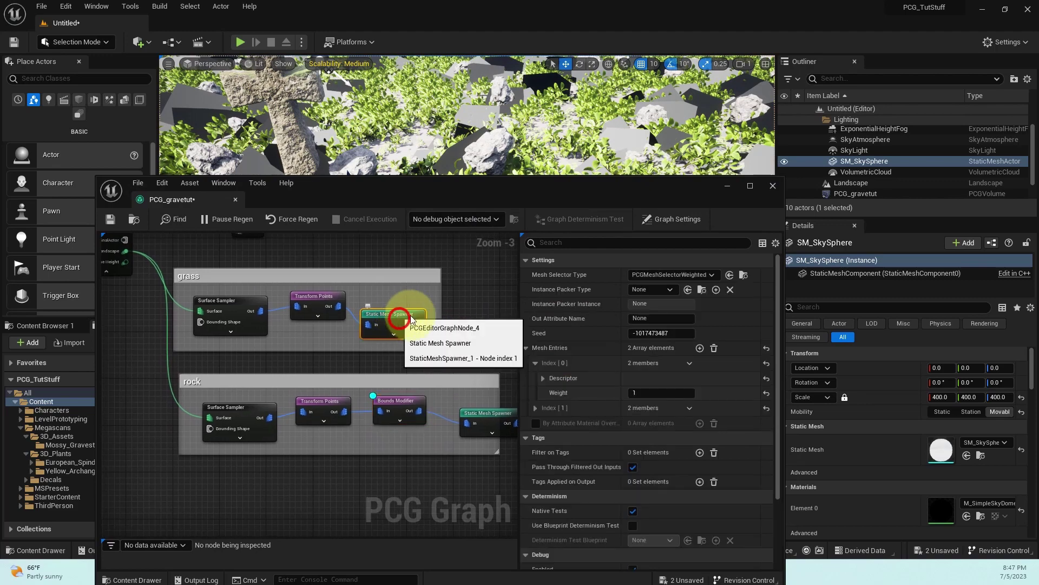
key("e")
mouse_move(480, 190)
left_mouse_down()
mouse_move(433, 257)
mouse_move(360, 157)
mouse_move(402, 158)
mouse_move(379, 197)
mouse_move(378, 176)
mouse_move(592, 255)
mouse_move(608, 228)
mouse_move(573, 204)
mouse_move(529, 238)
left_mouse_up()
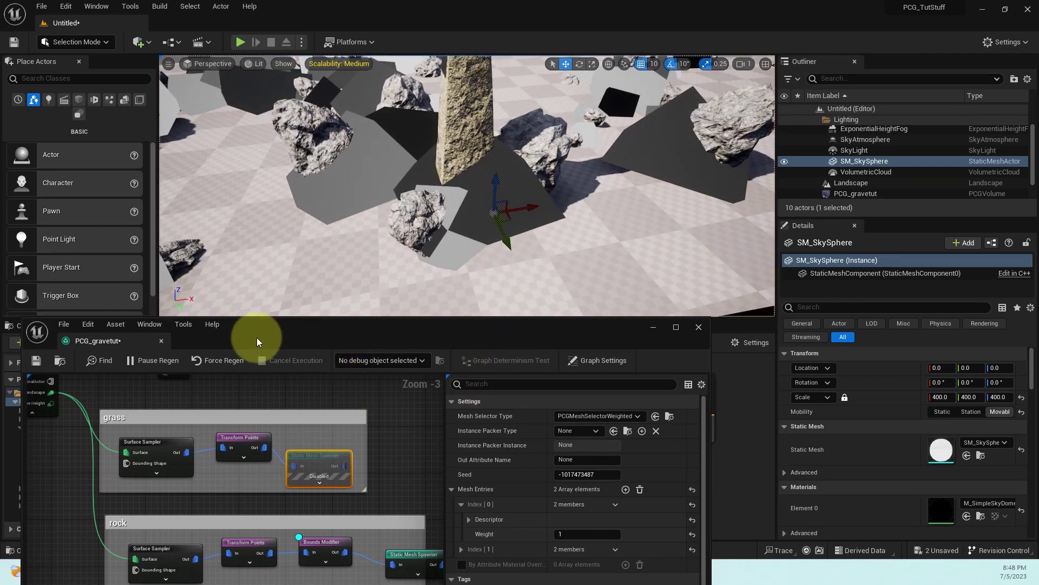
Extend the rock comment box further and move its Static Mesh Spawner away from the Bounds Modifier
left_click_drag(257, 338, 320, 185)
mouse_move(461, 323)
right_mouse_down()
mouse_move(385, 222)
mouse_move(398, 288)
right_mouse_up()
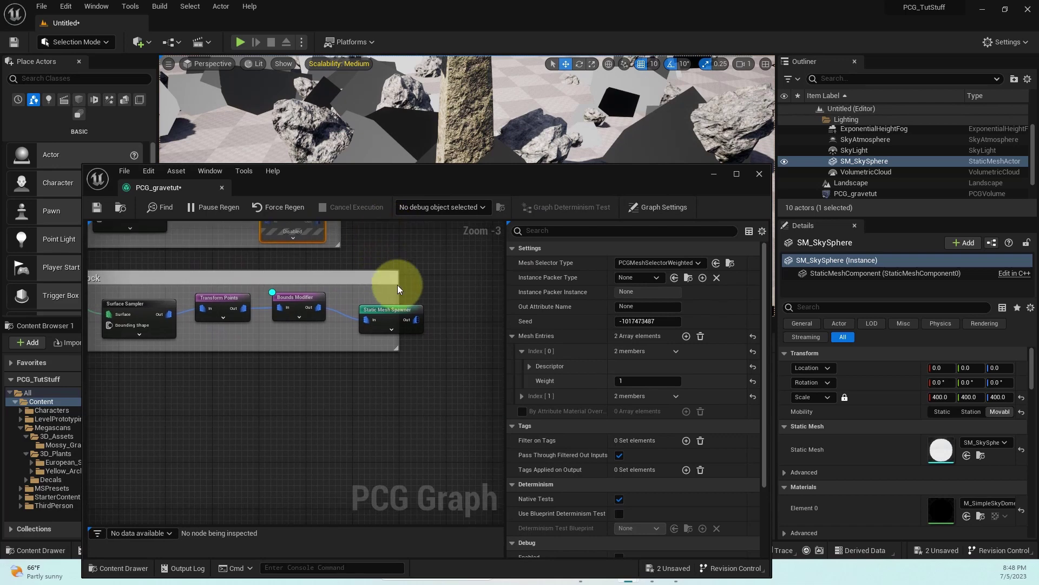
left_click_drag(399, 290, 463, 294)
right_click_drag(373, 285, 311, 272)
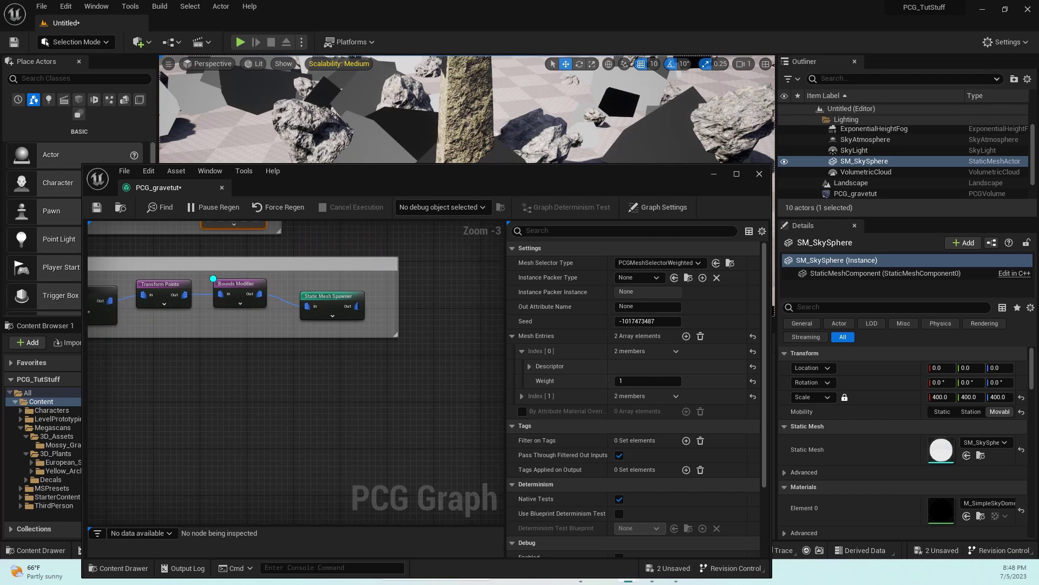
left_click(292, 264)
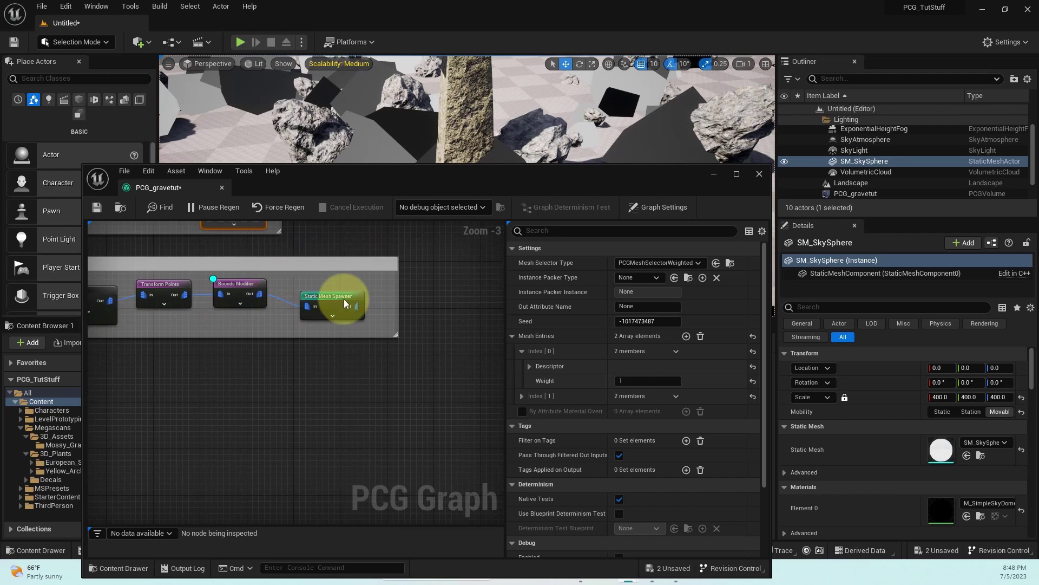
left_click_drag(332, 264, 326, 276)
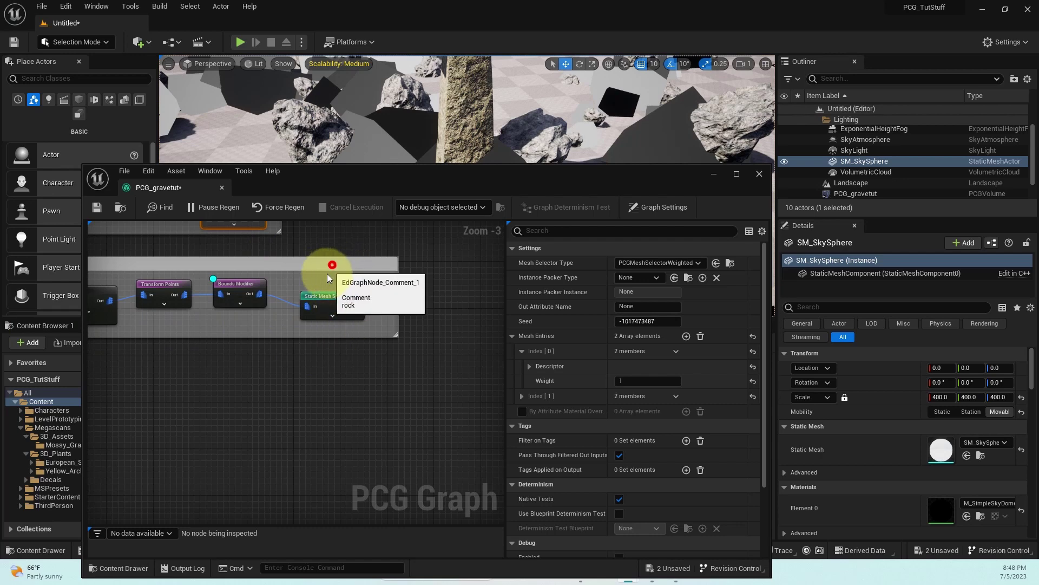
left_click_drag(393, 311, 448, 316)
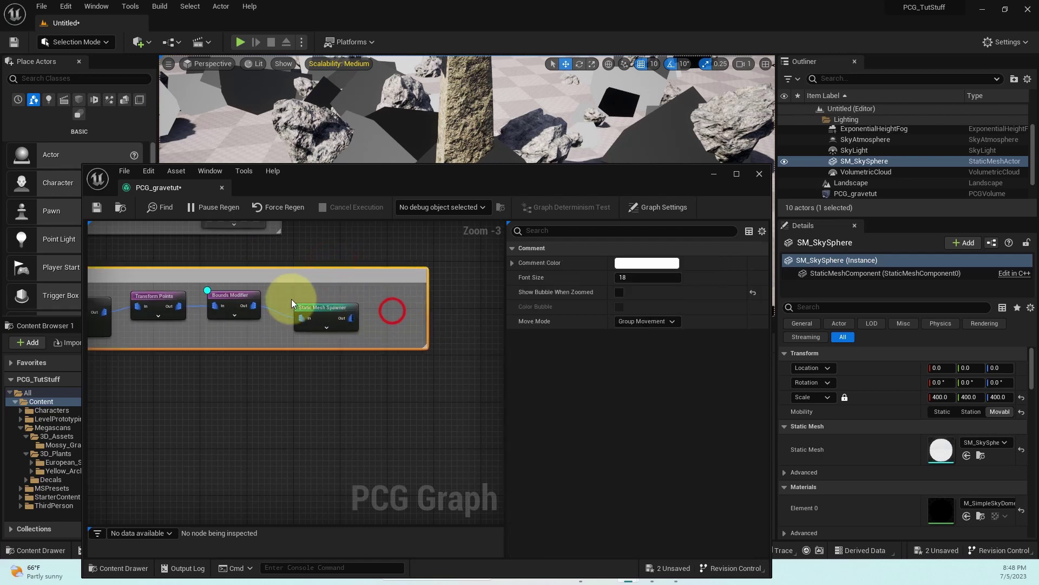
left_click_drag(306, 306, 365, 312)
Add a Self Pruning node beside the Bounds Modifier in the rock group
scroll(276, 292, "up", 2)
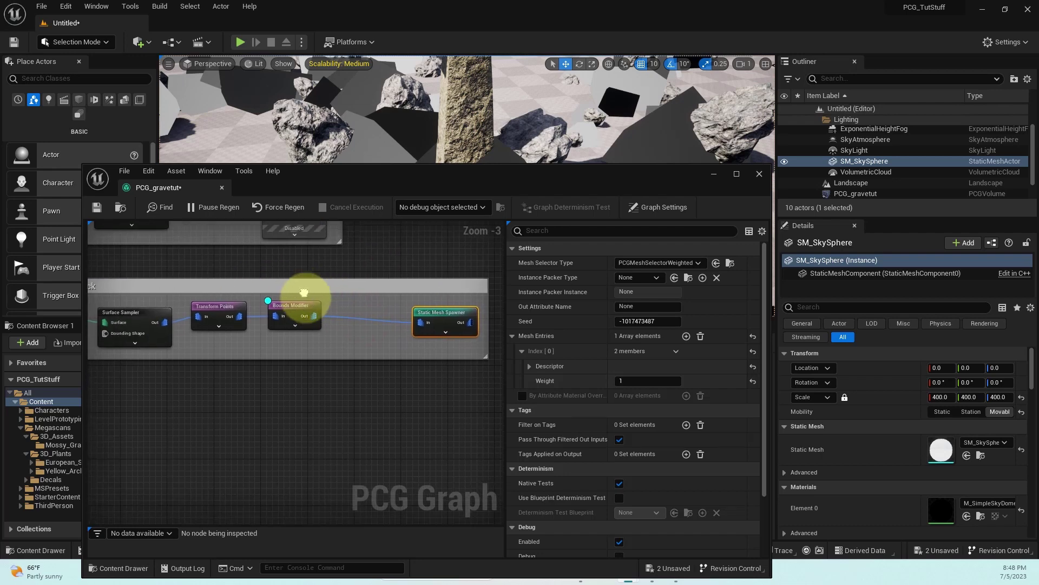
right_click_drag(372, 293, 303, 288)
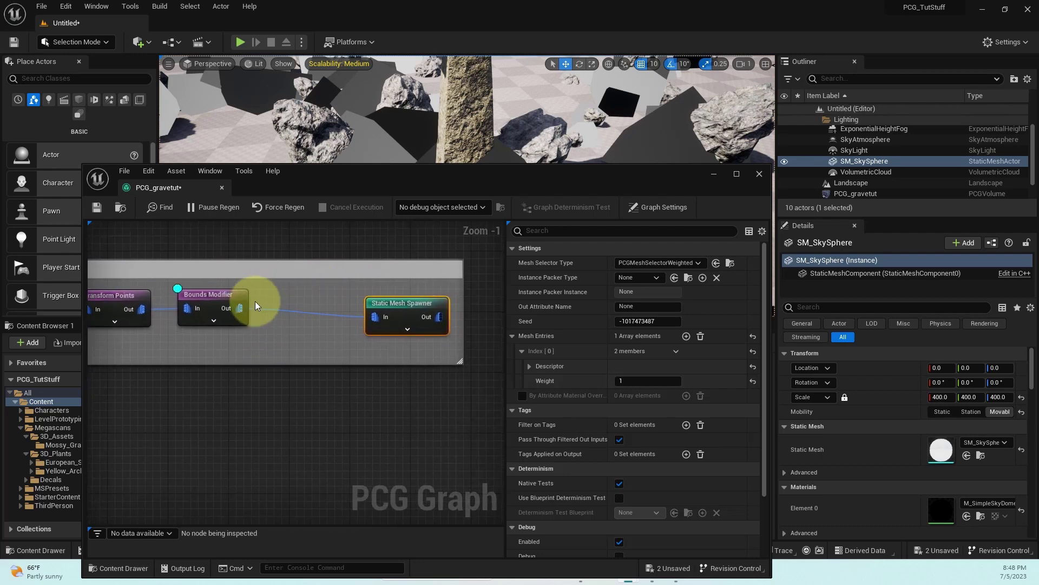
right_click(279, 331)
type("self")
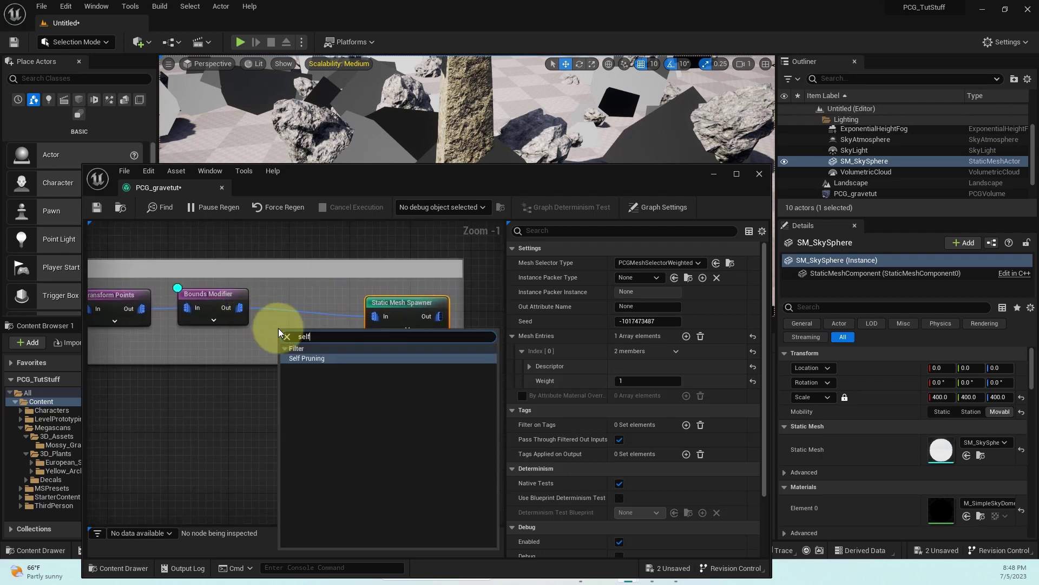
left_click(313, 356)
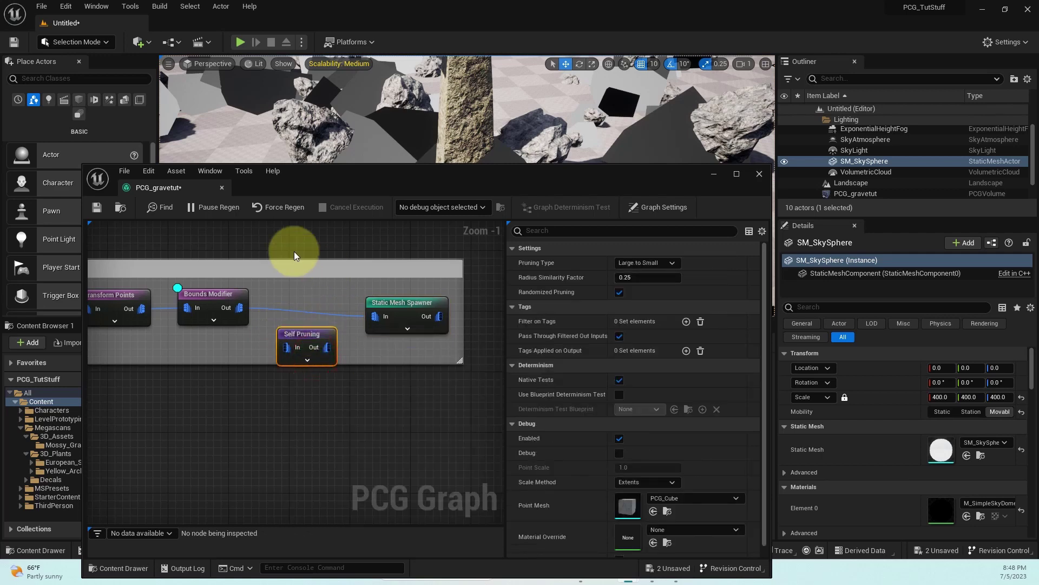
Wire Self Pruning between the Bounds Modifier and Static Mesh Spawner, and remove the direct link between those two nodes
right_click_drag(294, 252, 340, 261)
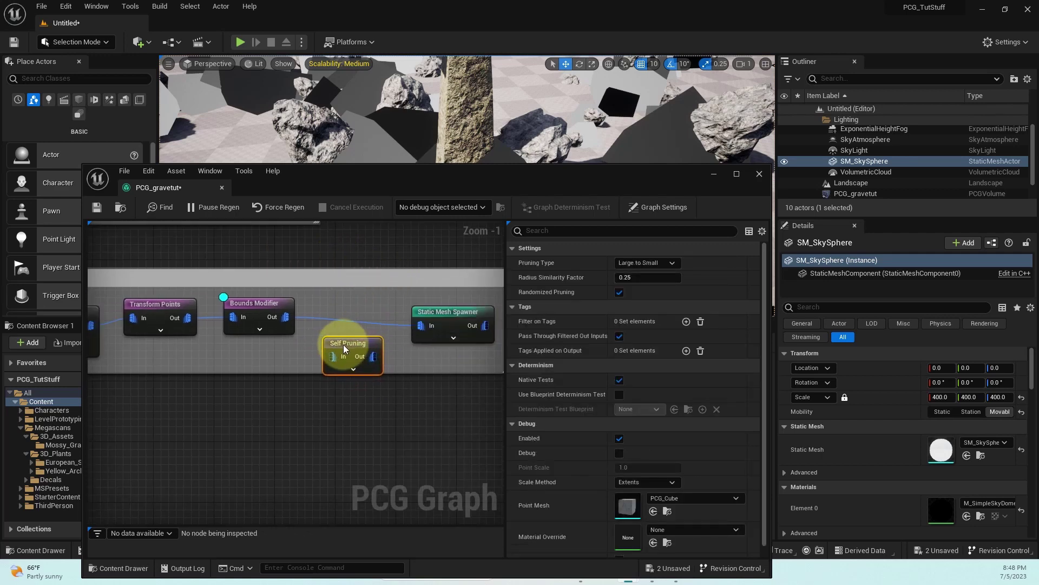
mouse_move(344, 344)
left_mouse_down()
mouse_move(286, 318)
mouse_move(324, 348)
left_mouse_up()
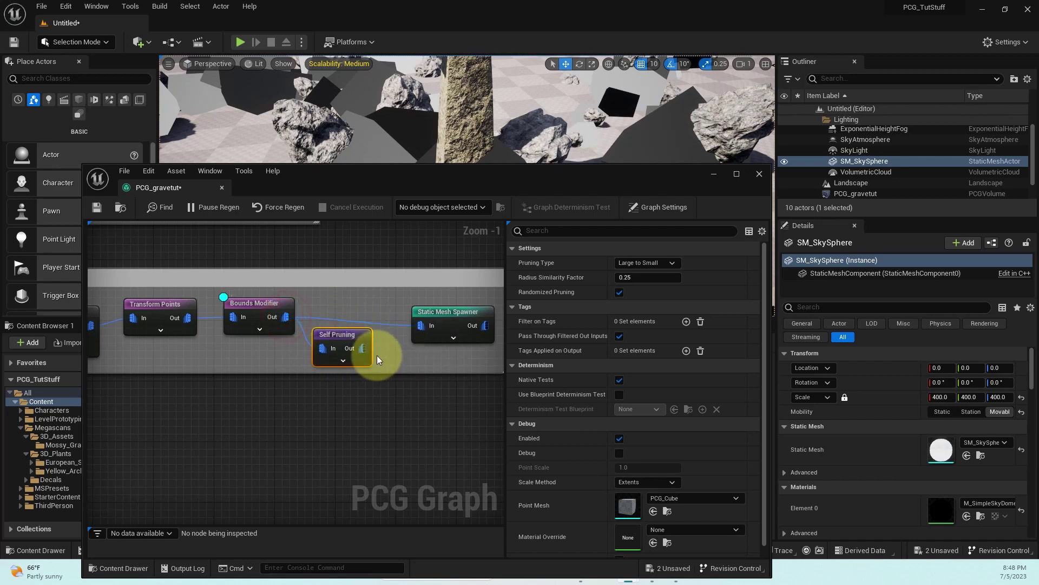
left_click_drag(424, 326, 424, 326)
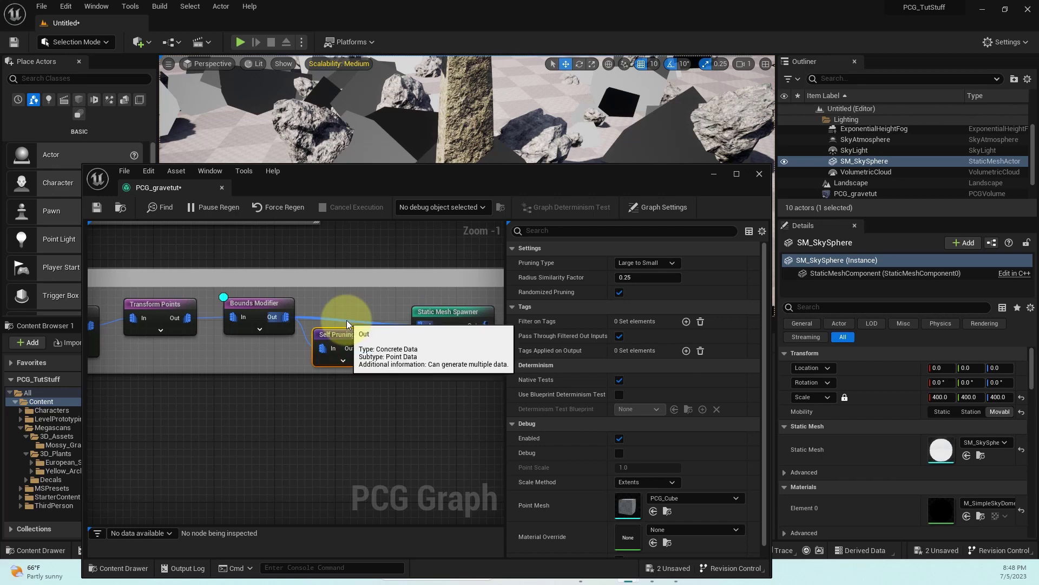
left_click(346, 320)
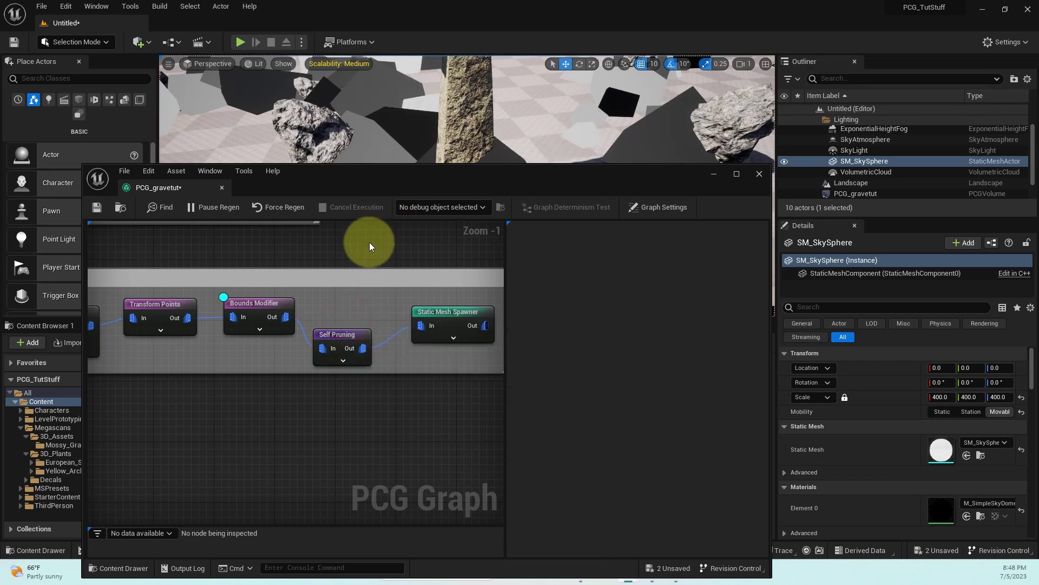
Inspect the rocks and debug cubes in the level, and turn off debug on the Bounds Modifier
left_click_drag(408, 180, 442, 287)
right_click_drag(510, 202, 499, 169)
key("w")
key("s")
scroll(497, 169, "up", 4)
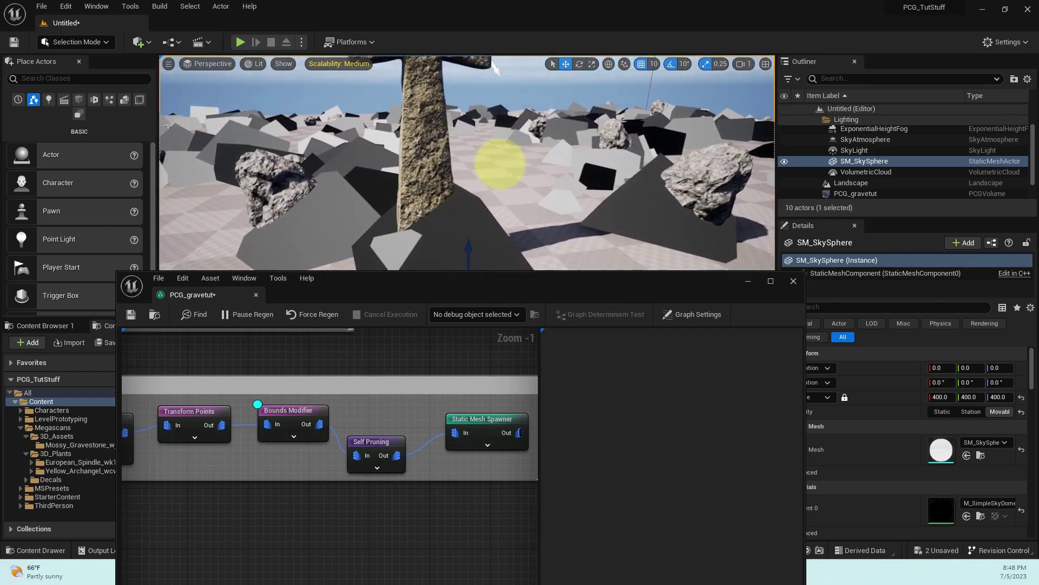
left_click_drag(411, 294, 788, 222)
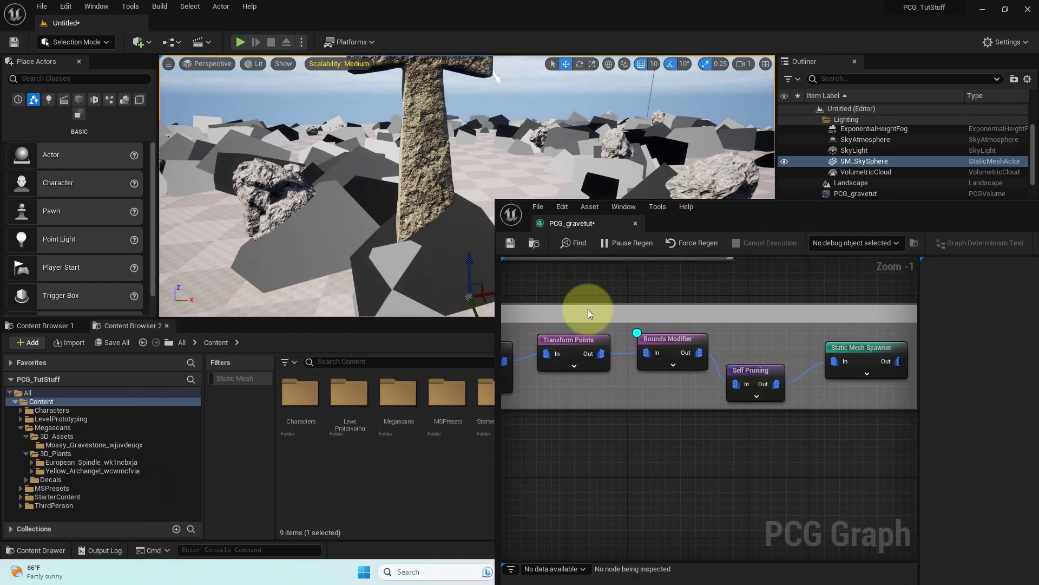
left_click(687, 344)
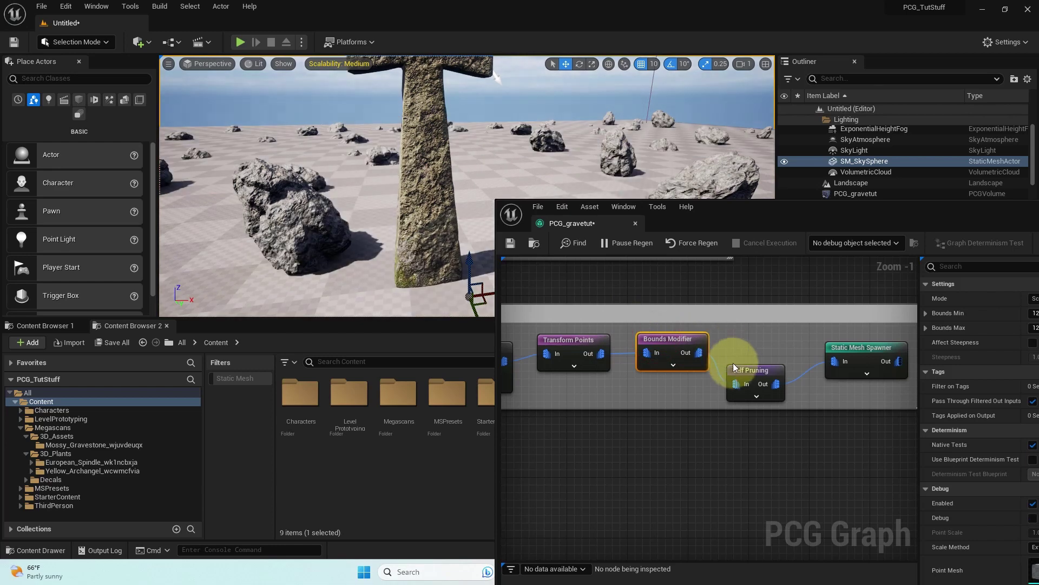
Disable the Self Pruning node to compare the rock overlap in the level, and enable it again
left_click(753, 369)
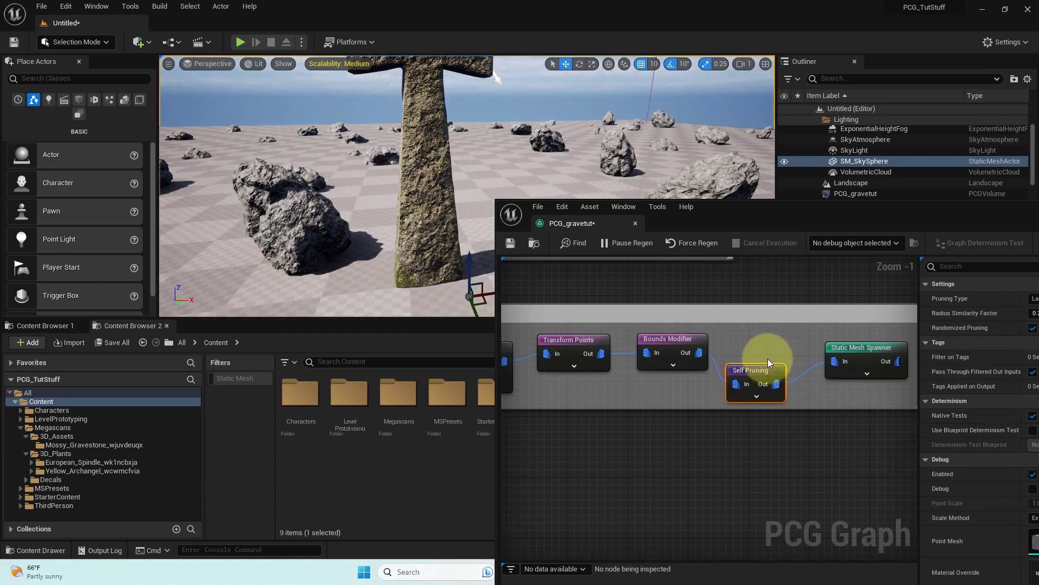
key("e")
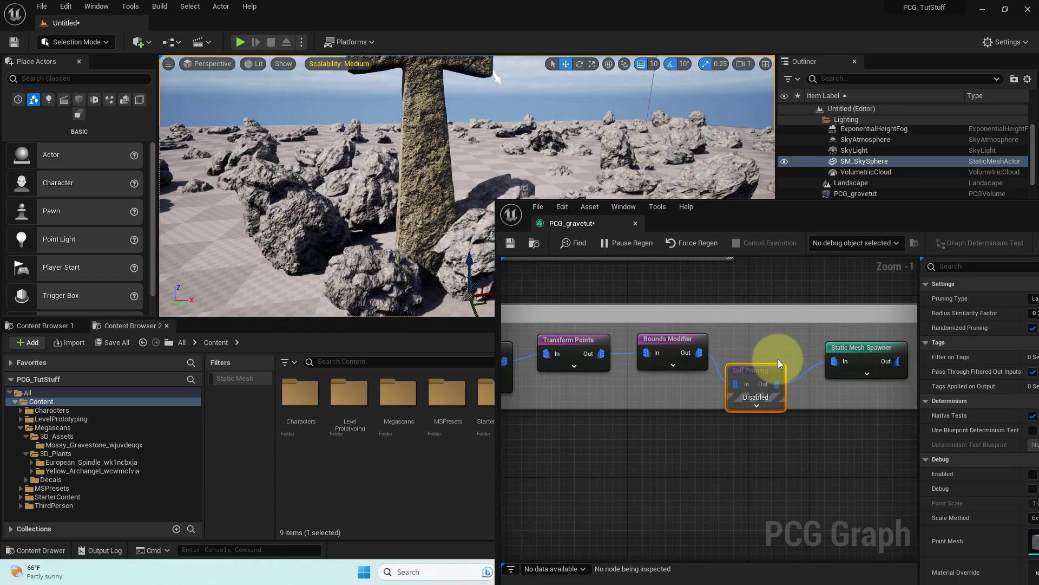
left_click_drag(716, 221, 783, 210)
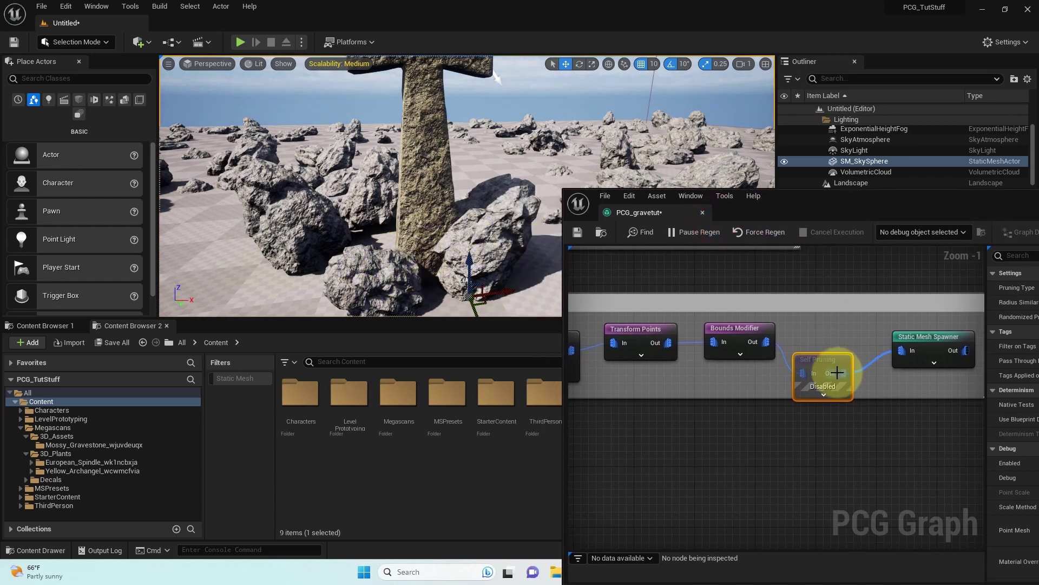
left_click(836, 288)
left_click(807, 205)
left_click(829, 359)
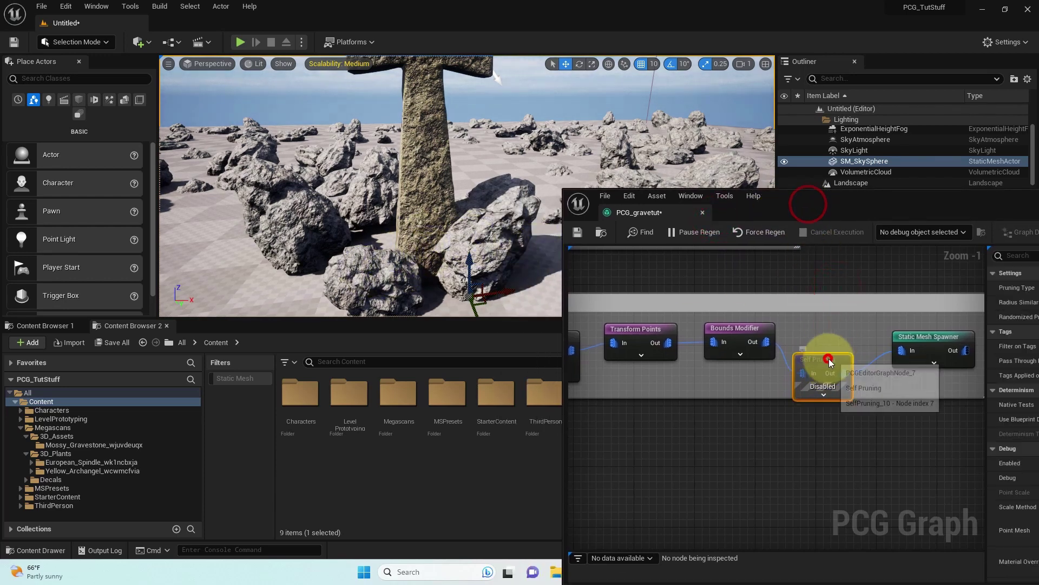
key("e")
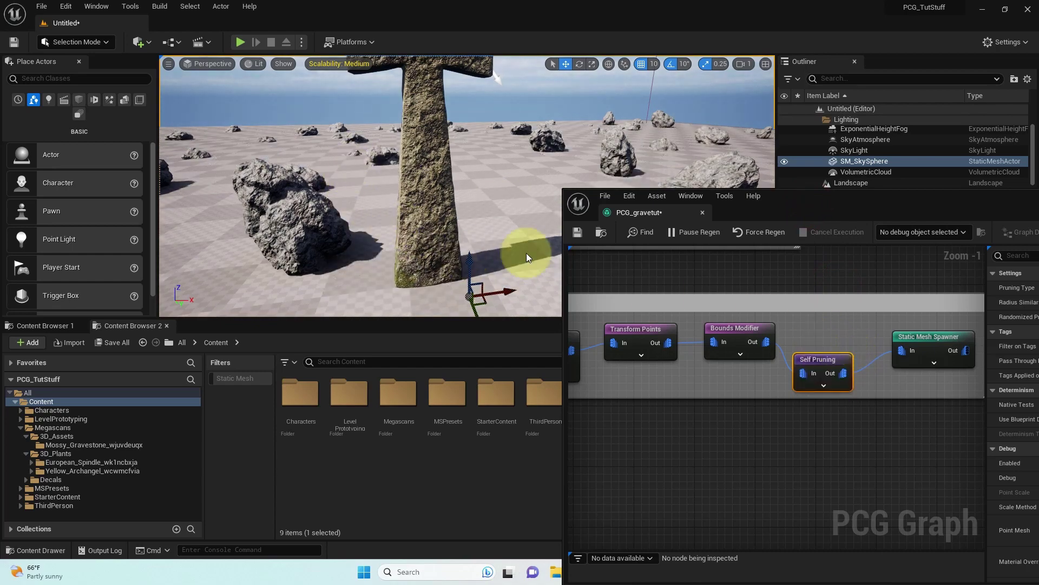
Move the mossy gravestone cross to location -190, -20, 100 so it intersects a nearby rock, and inspect it up close
left_click_drag(823, 210, 470, 316)
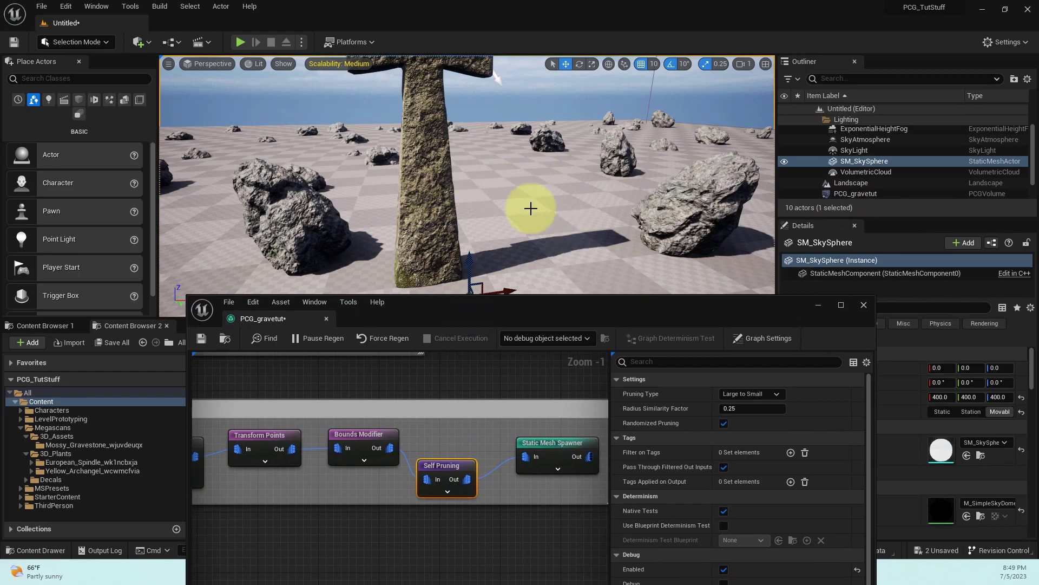
mouse_move(492, 198)
right_mouse_down()
mouse_move(478, 219)
mouse_move(529, 141)
mouse_move(504, 192)
right_mouse_up()
left_click(454, 202)
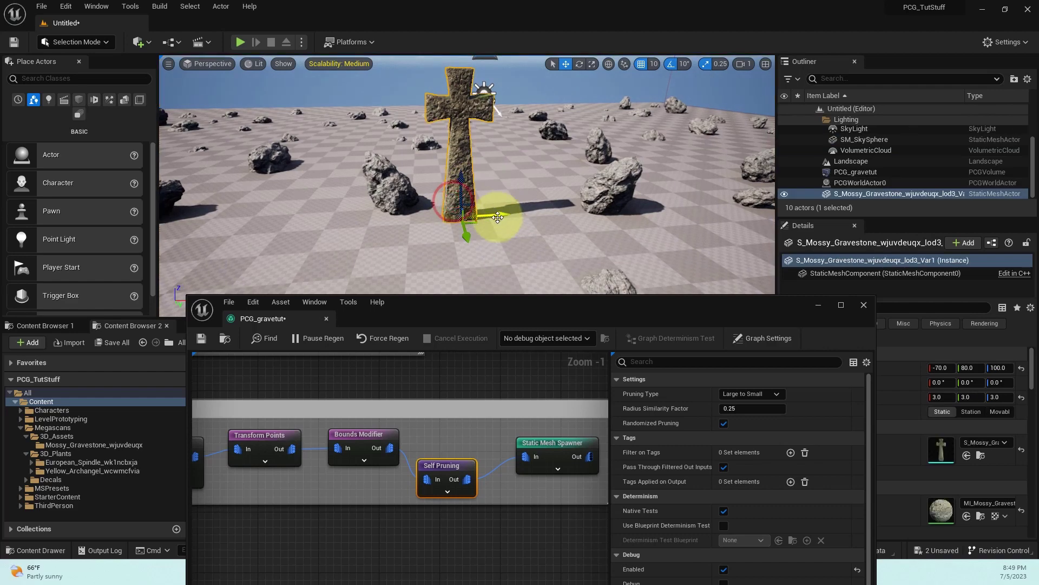
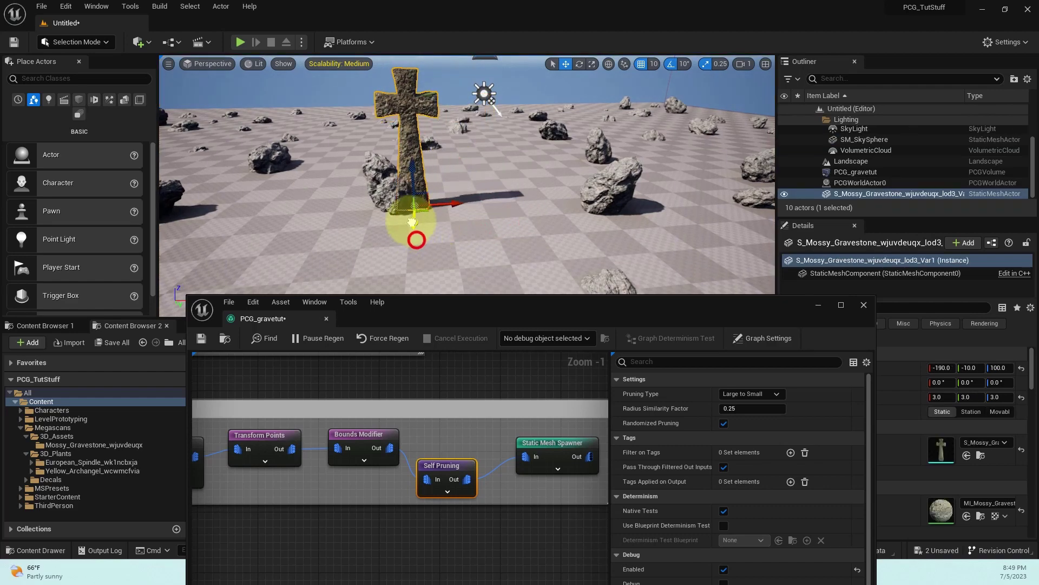
scroll(442, 168, "up", 4)
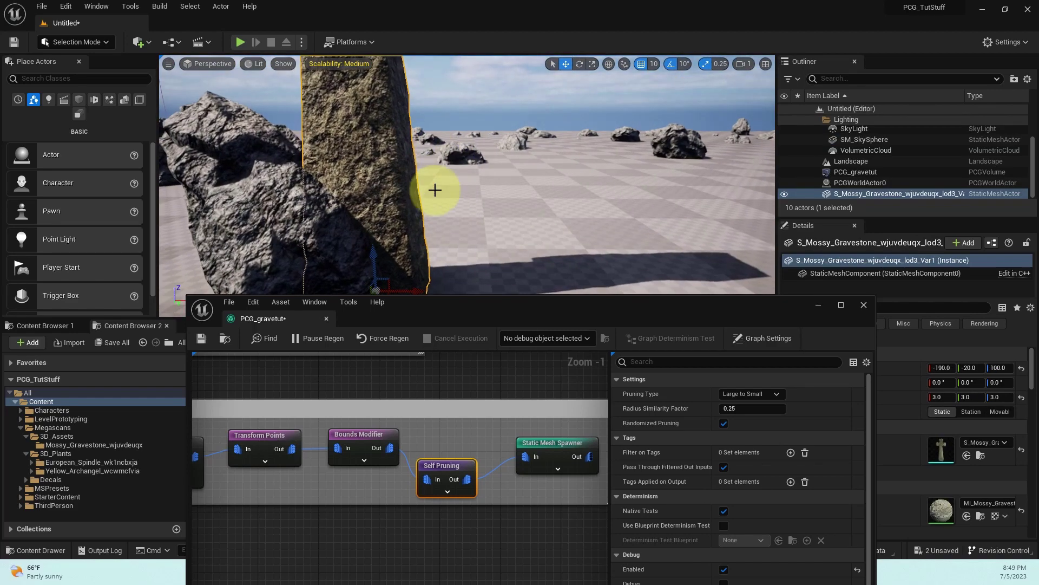
scroll(450, 200, "down", 5)
left_click_drag(449, 200, 490, 193, "shift")
Extend the rock comment box and move its Static Mesh Spawner farther from the Self Pruning node
left_click_drag(500, 318, 496, 186)
right_click_drag(501, 293, 437, 268)
left_click_drag(546, 324, 583, 325)
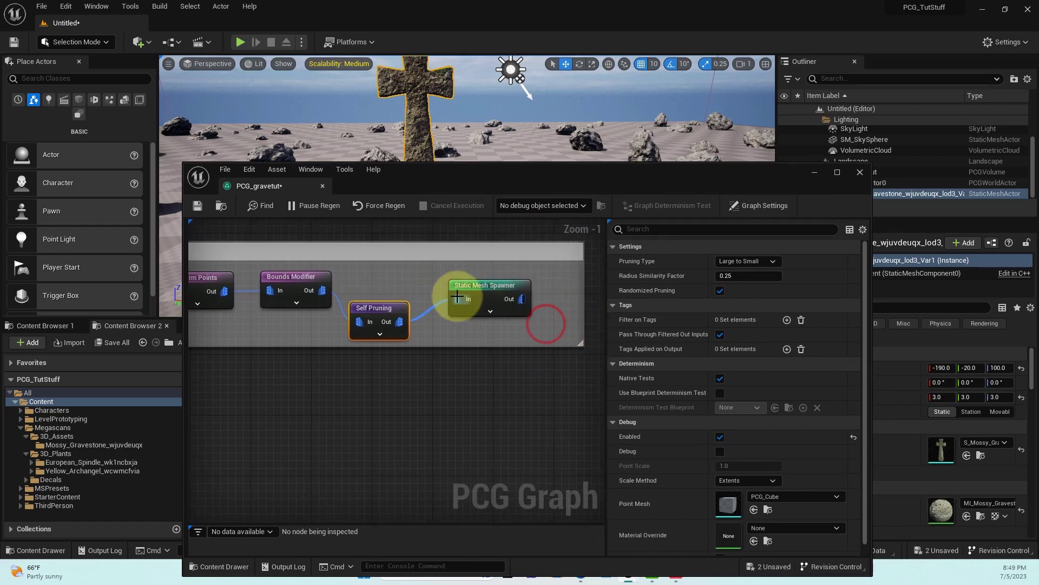
left_click_drag(469, 286, 507, 286)
left_click(390, 307)
scroll(374, 349, "up", 1)
right_click_drag(485, 359, 413, 344)
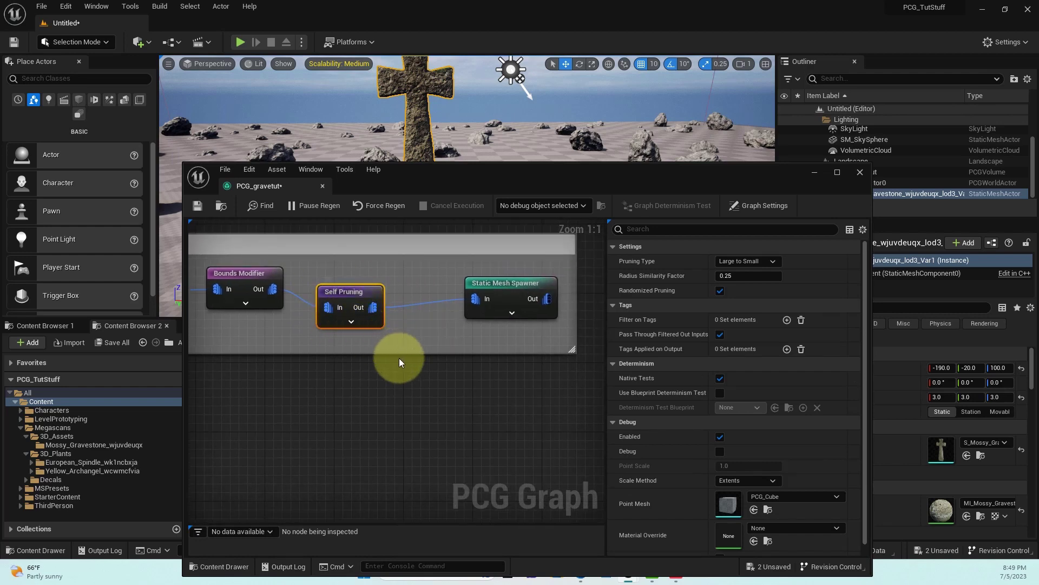
Add a Get Actor Data node and place it just below the rock comment box
right_click(309, 372)
type("get")
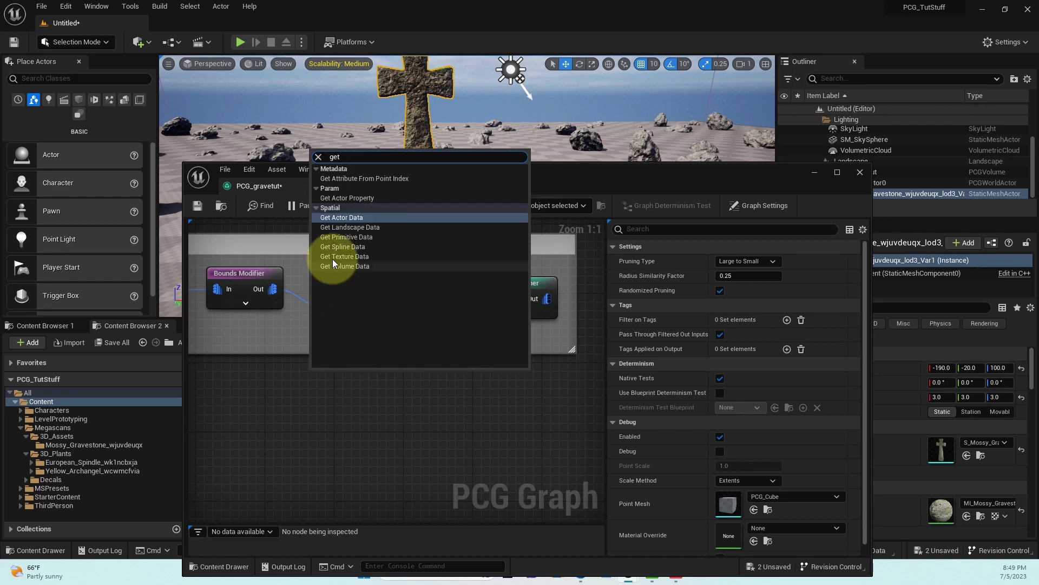
left_click(340, 218)
left_click_drag(350, 383, 316, 377)
double_click(346, 373)
left_click(385, 400)
Set the Get Actor Data node's Actor Filter to All World Actors
left_click(327, 377)
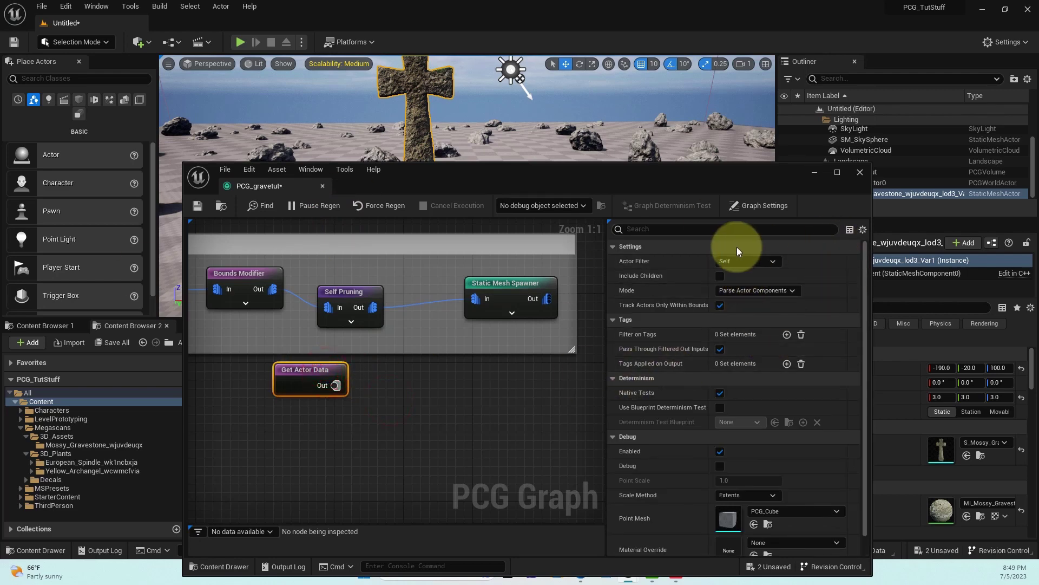
left_click(773, 264)
left_click(738, 302)
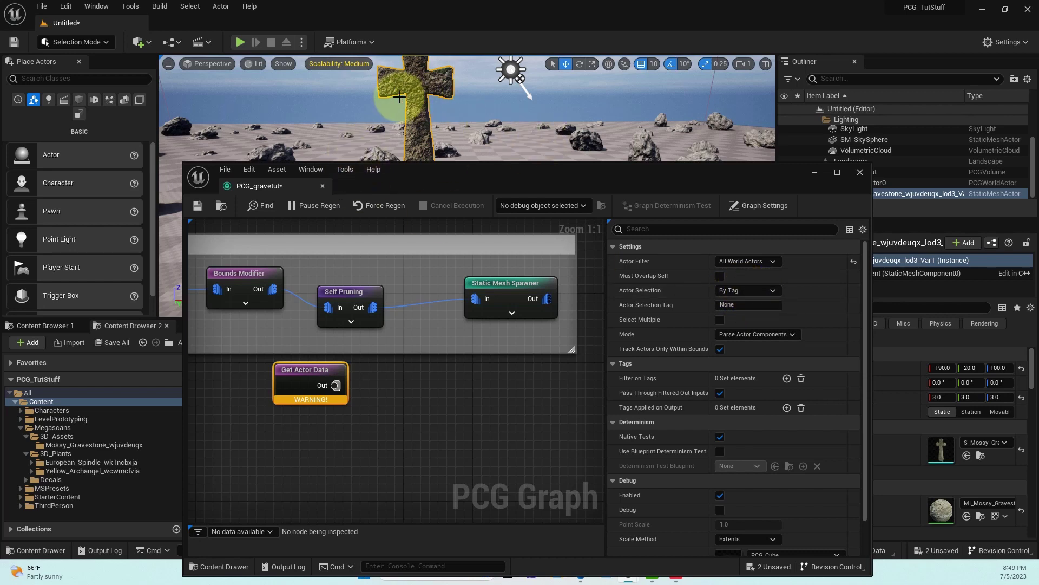
Add the actor tag "cross" to the mossy gravestone in the level
left_click_drag(599, 179, 318, 224)
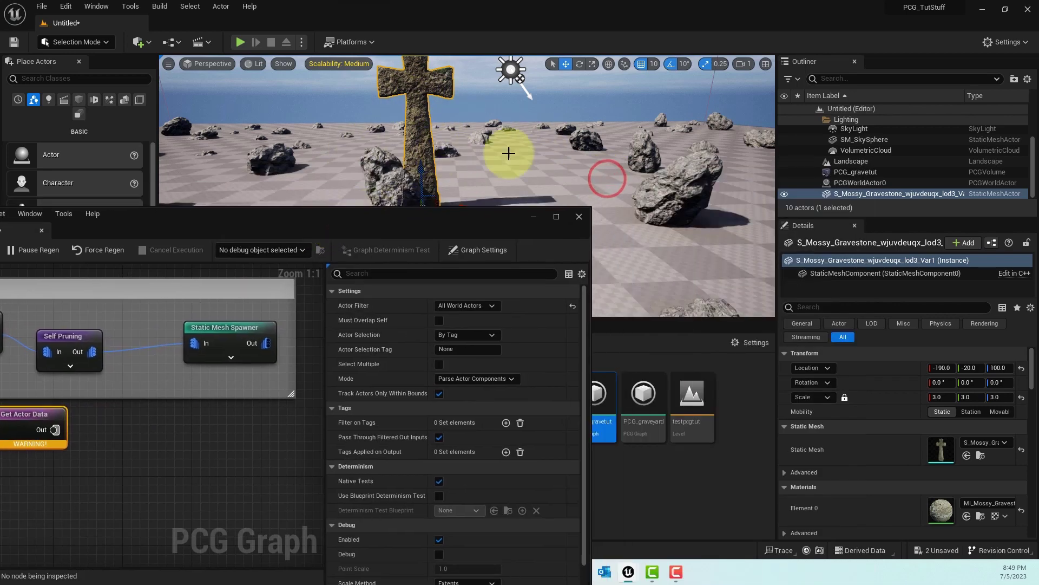
left_click(556, 102)
left_click(425, 141)
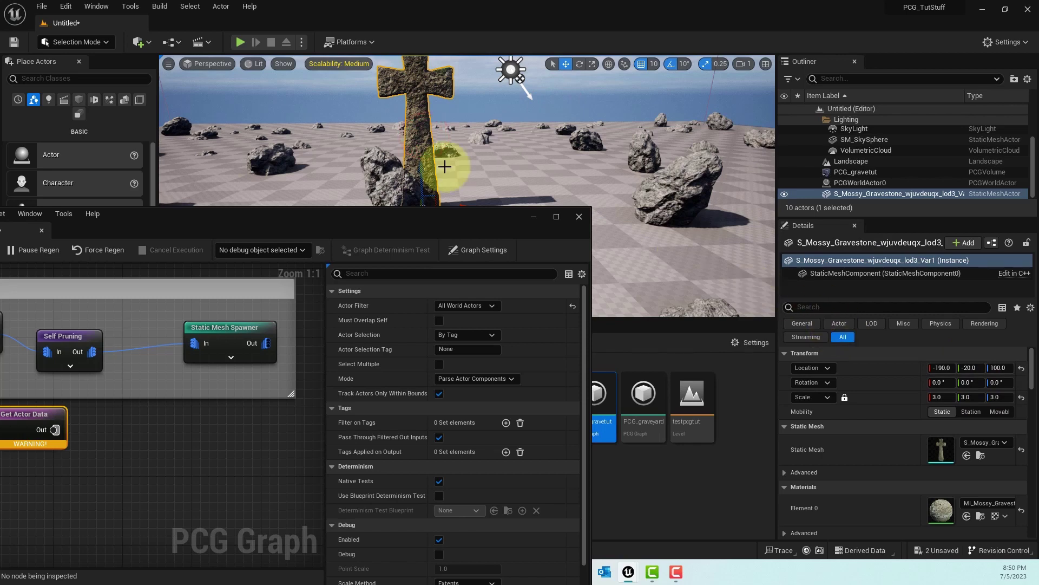
left_click_drag(443, 220, 556, 355)
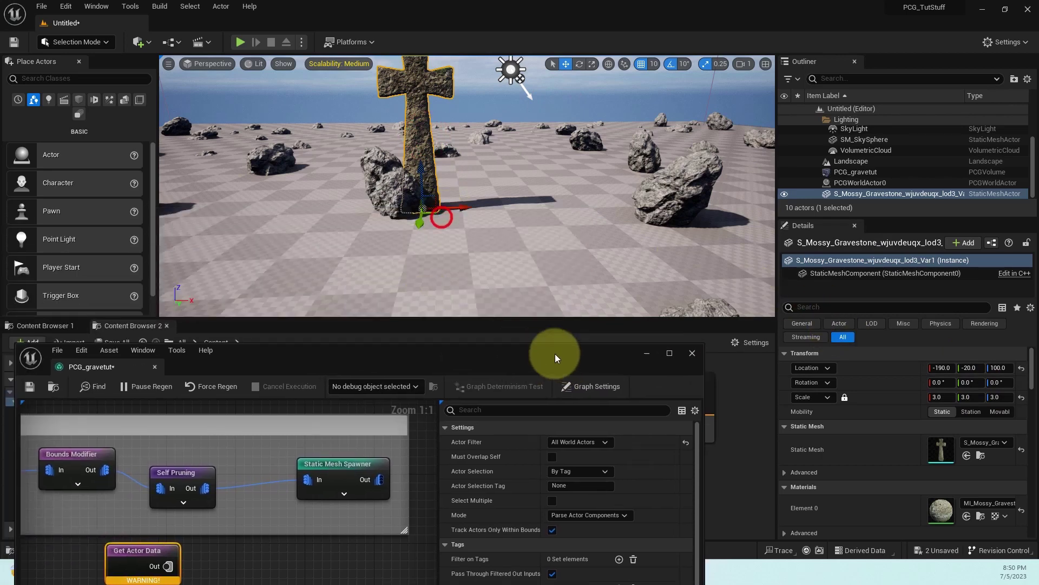
left_click(813, 308)
type("tag")
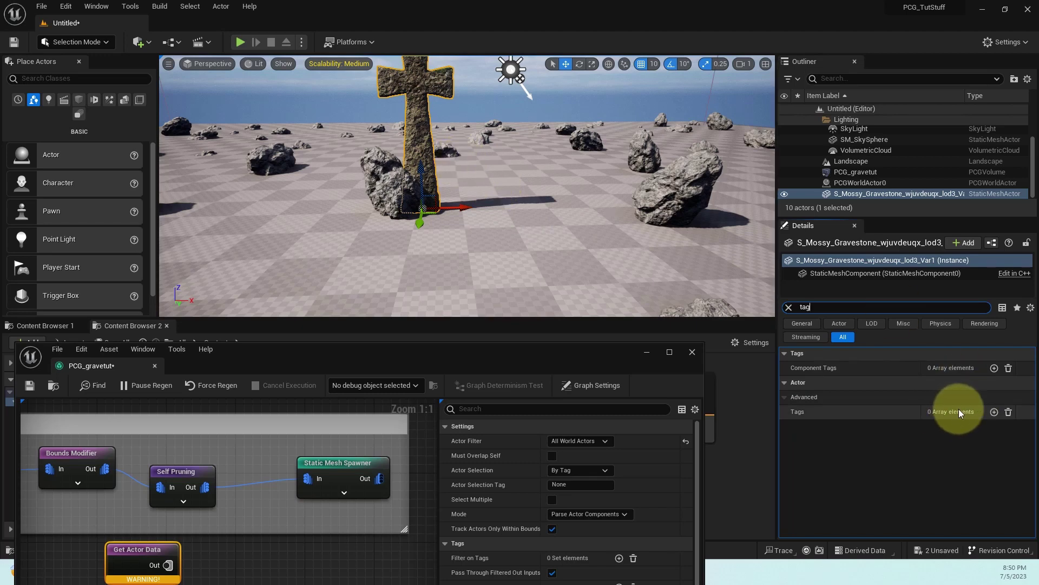
left_click(994, 412)
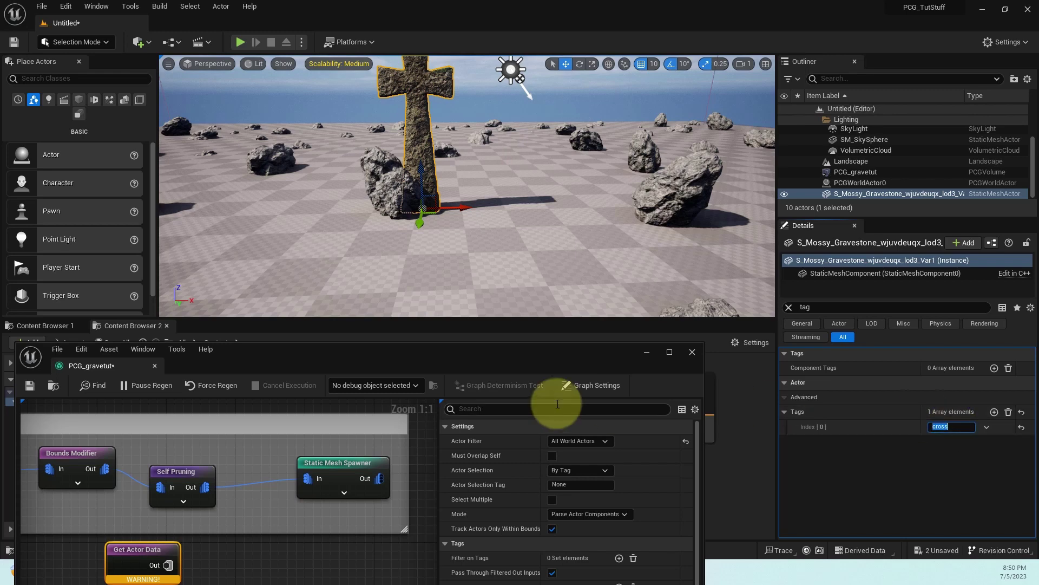
Set the Get Actor Data node's Actor Selection Tag to "cross"
left_click_drag(385, 366, 486, 253)
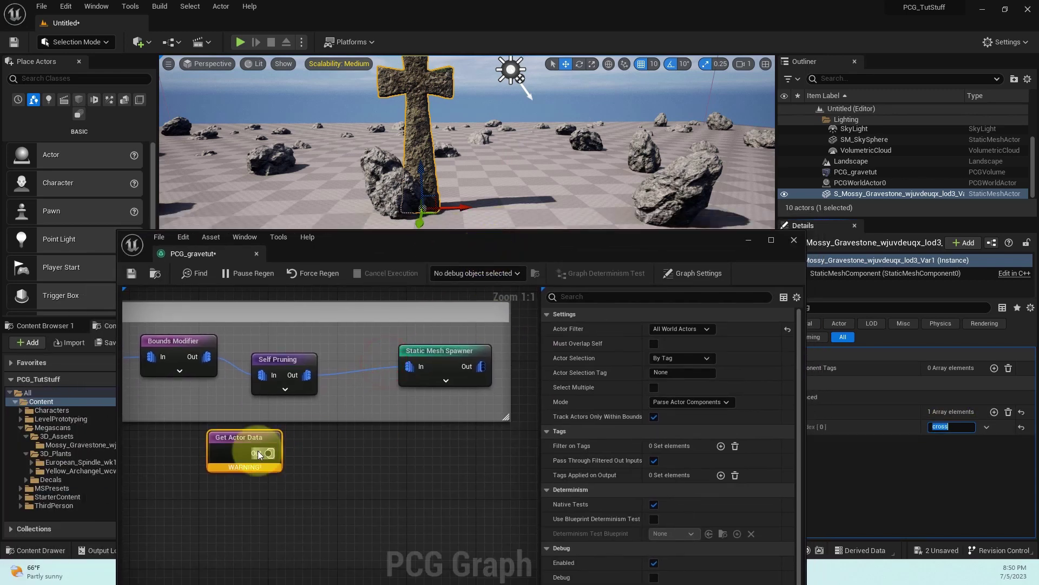
left_click(670, 373)
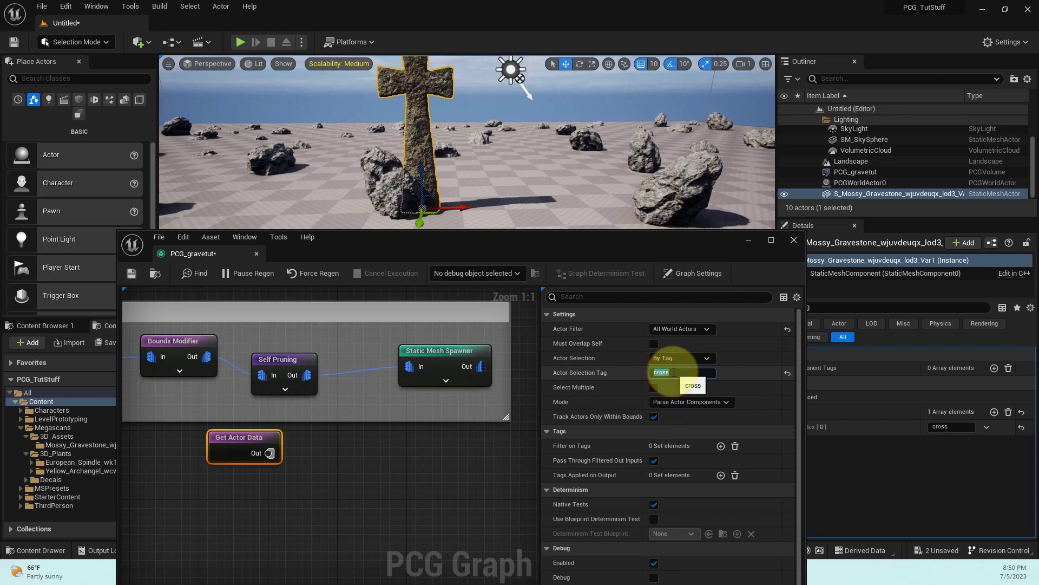
left_click_drag(407, 251, 485, 245)
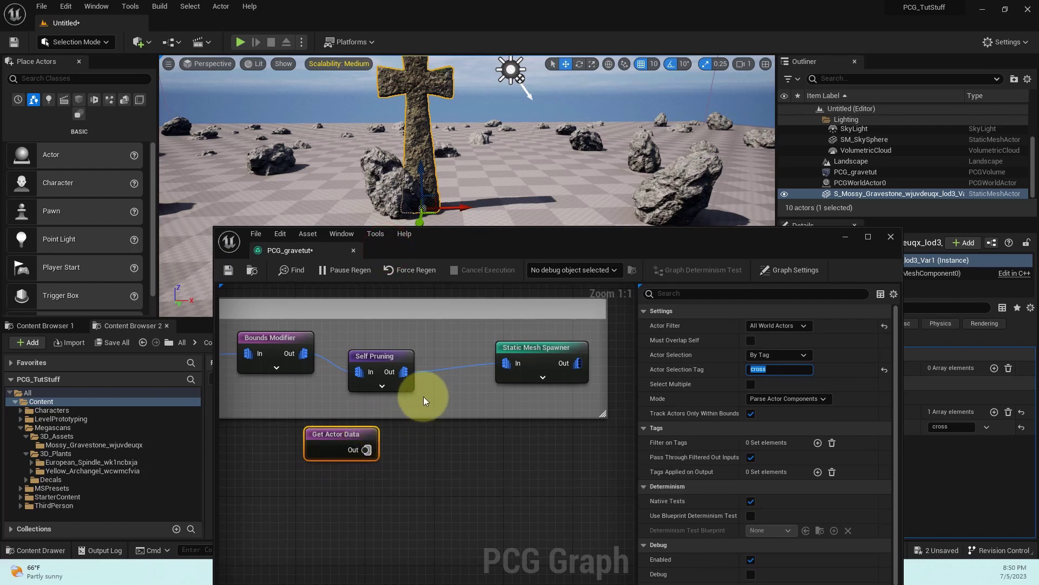
Add a Difference node below the rock branch, between the Get Actor Data and Static Mesh Spawner nodes
right_click(477, 407)
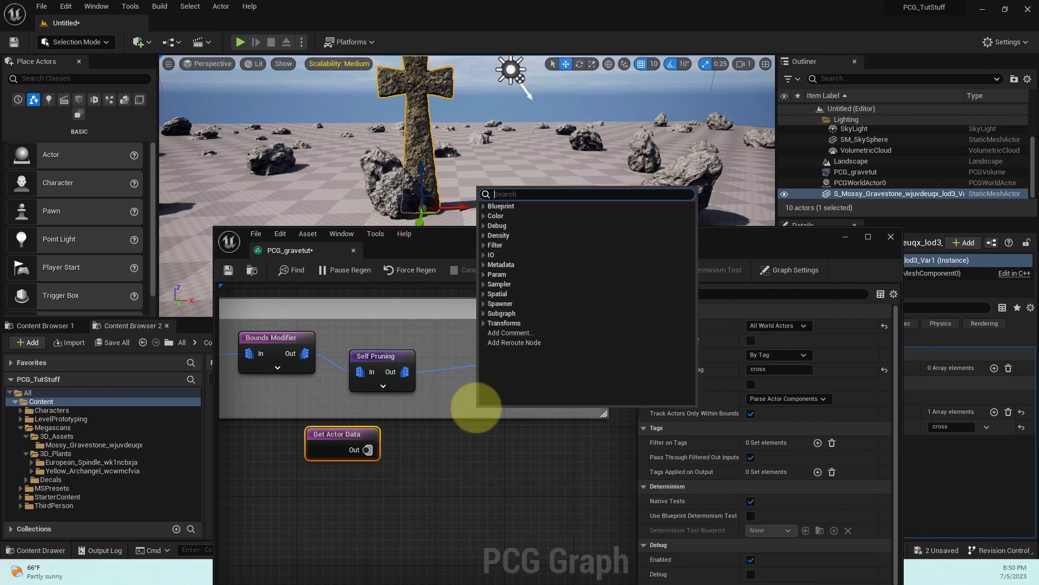
type("diff")
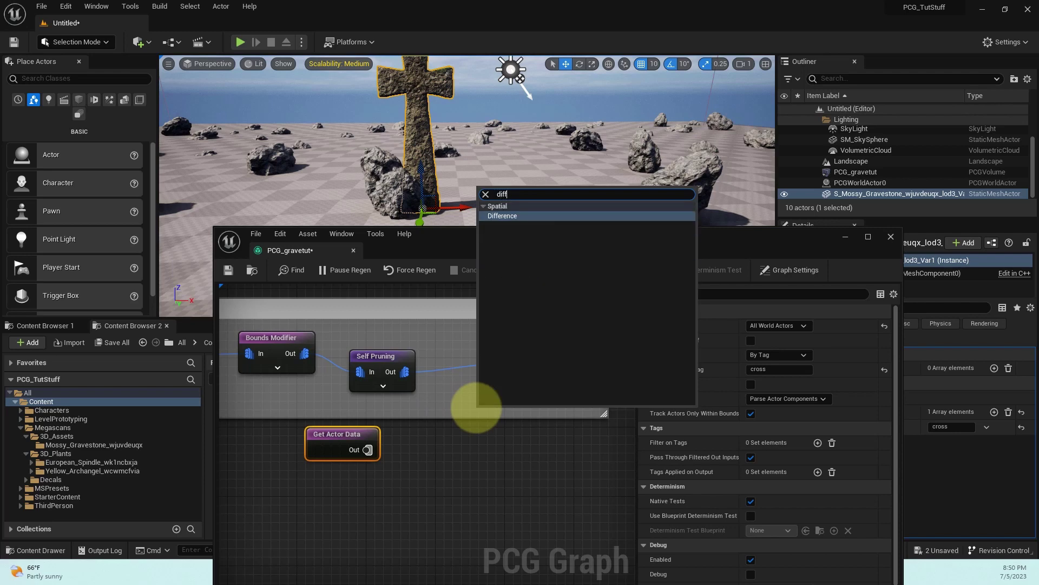
left_click(517, 217)
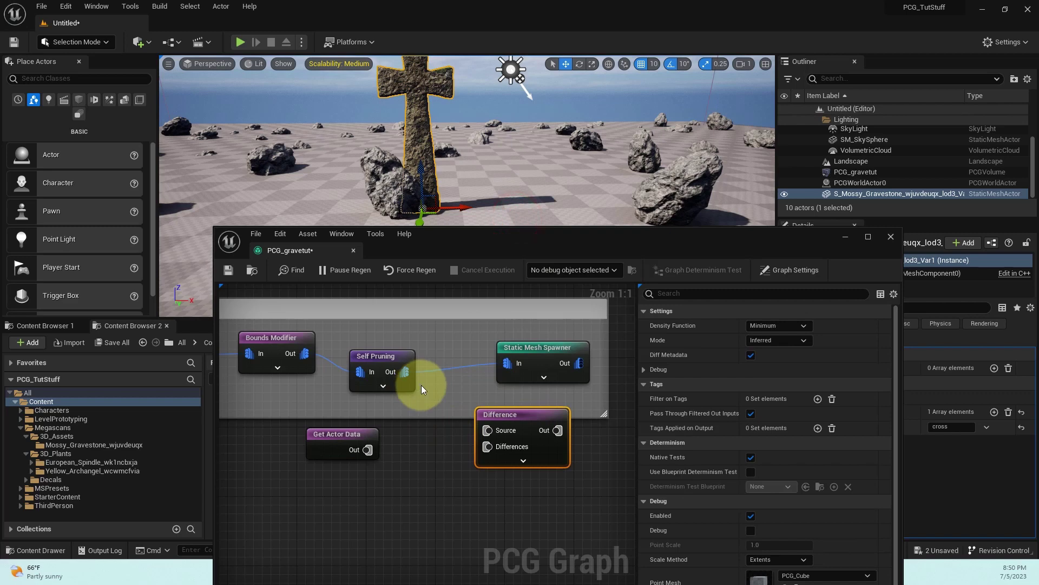
left_click_drag(498, 240, 519, 264)
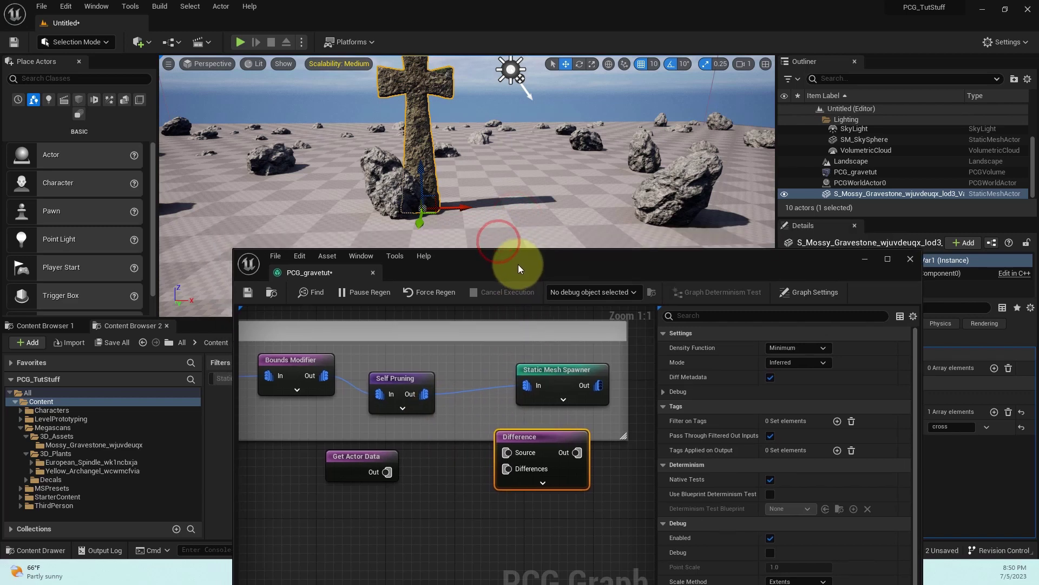
left_click_drag(533, 445, 504, 437)
double_click(504, 433)
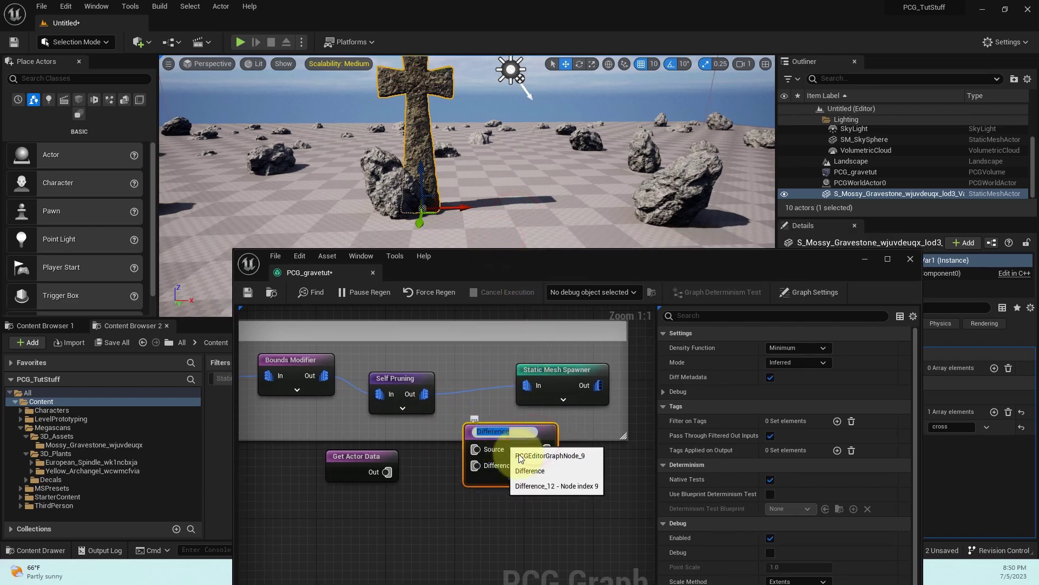
left_click(591, 482)
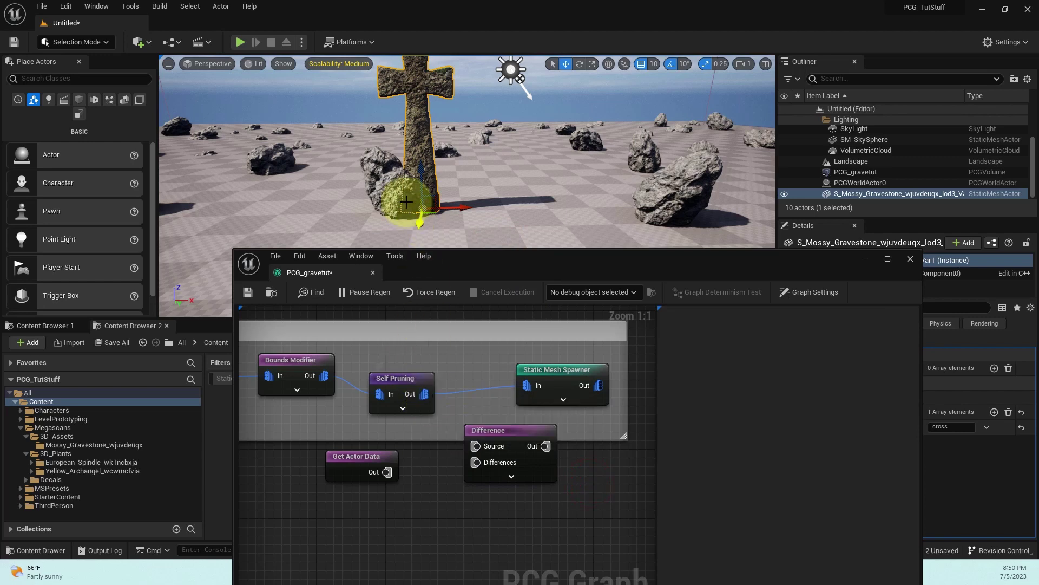
Route Self Pruning through the Difference node's Source to the Static Mesh Spawner, with Get Actor Data as Differences, replacing the direct link
left_click_drag(426, 394, 386, 474)
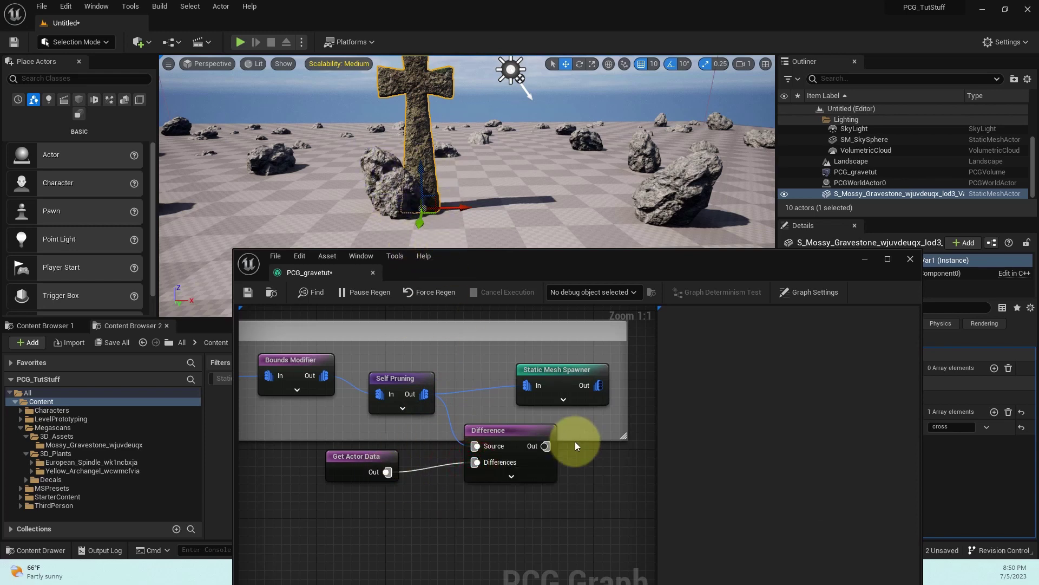
left_click_drag(559, 451, 526, 389)
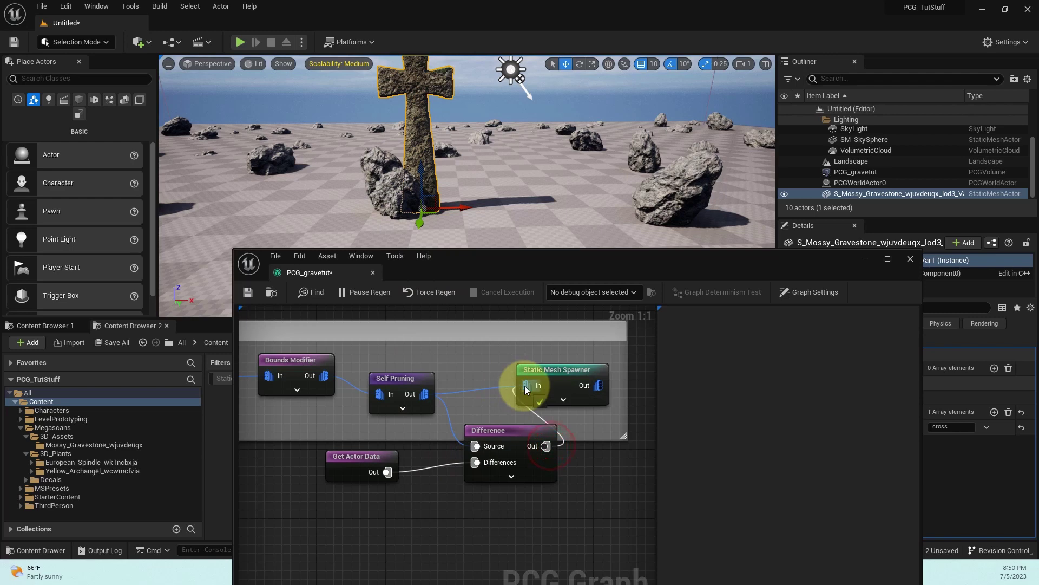
left_click(488, 388, "alt")
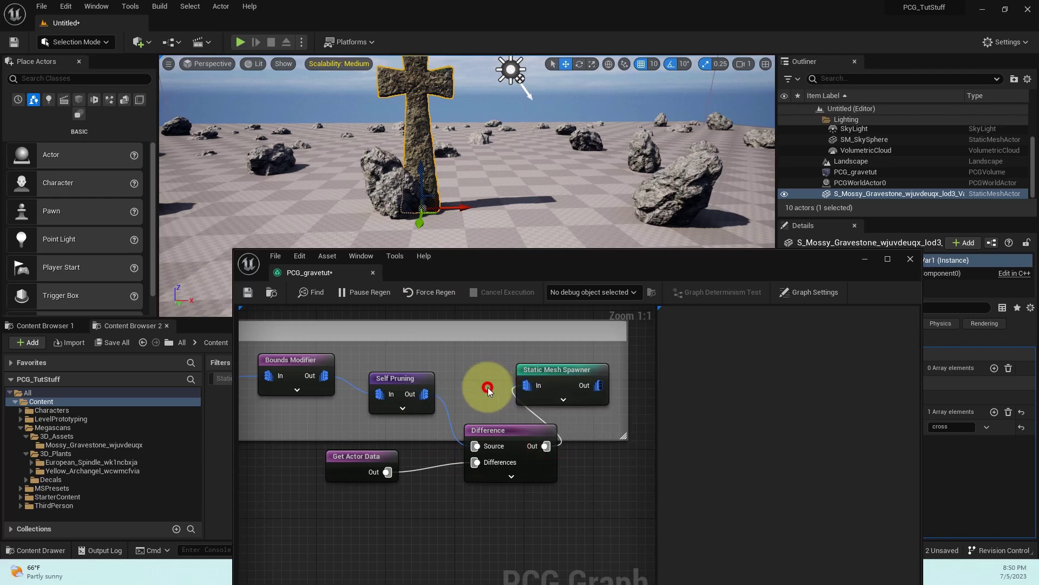
left_click_drag(502, 433, 476, 424)
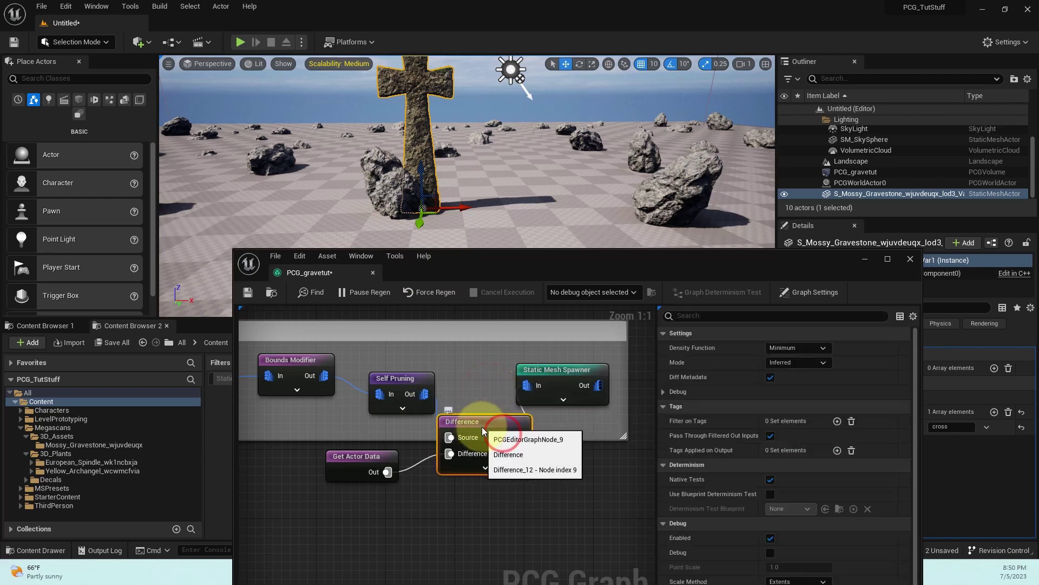
Set the Difference node's Density Function to Binary and line up the Difference and Get Actor Data nodes
left_click_drag(529, 260, 507, 245)
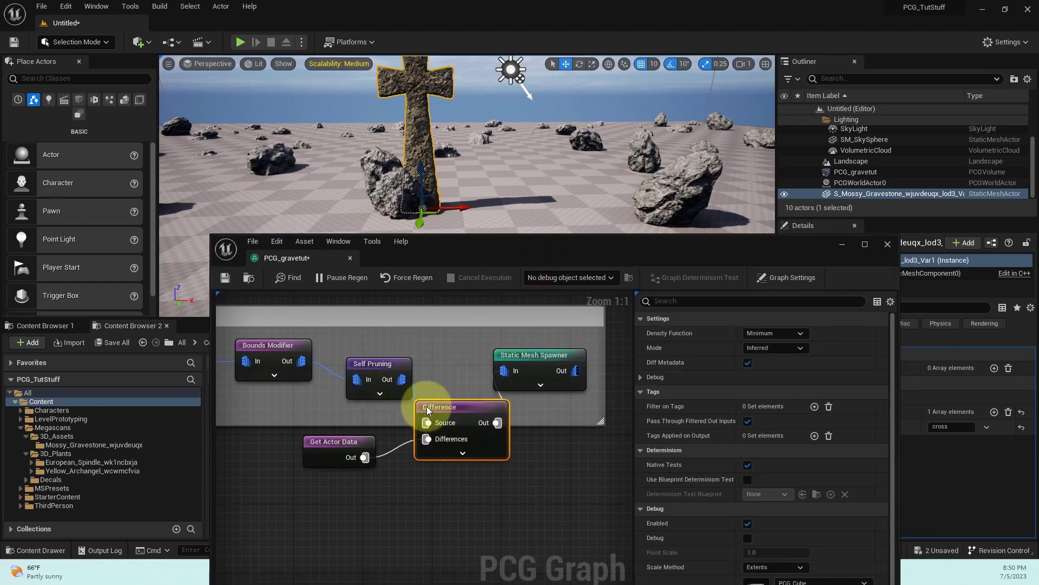
left_click(770, 363)
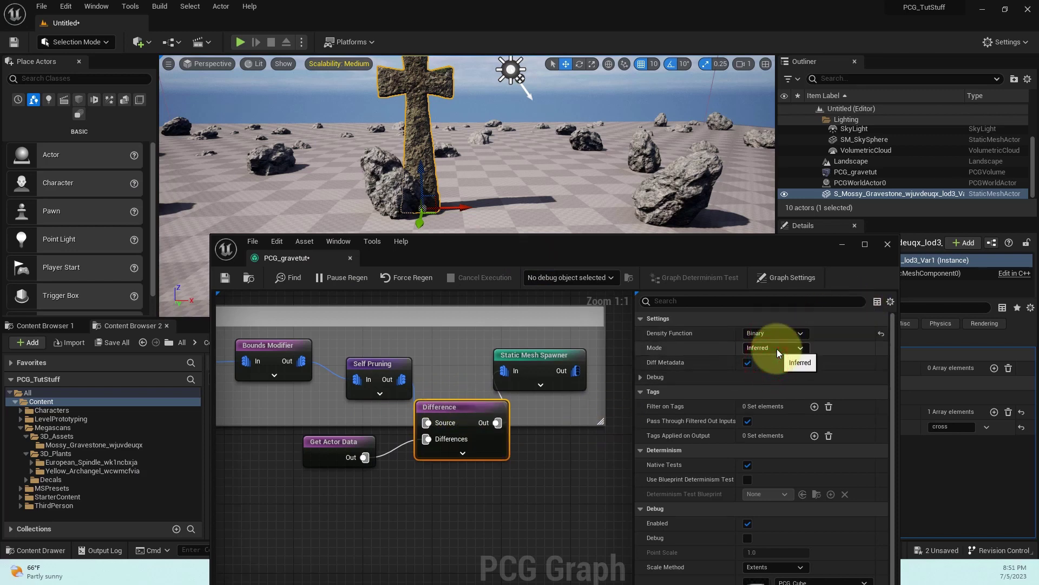
left_click_drag(346, 443, 310, 443)
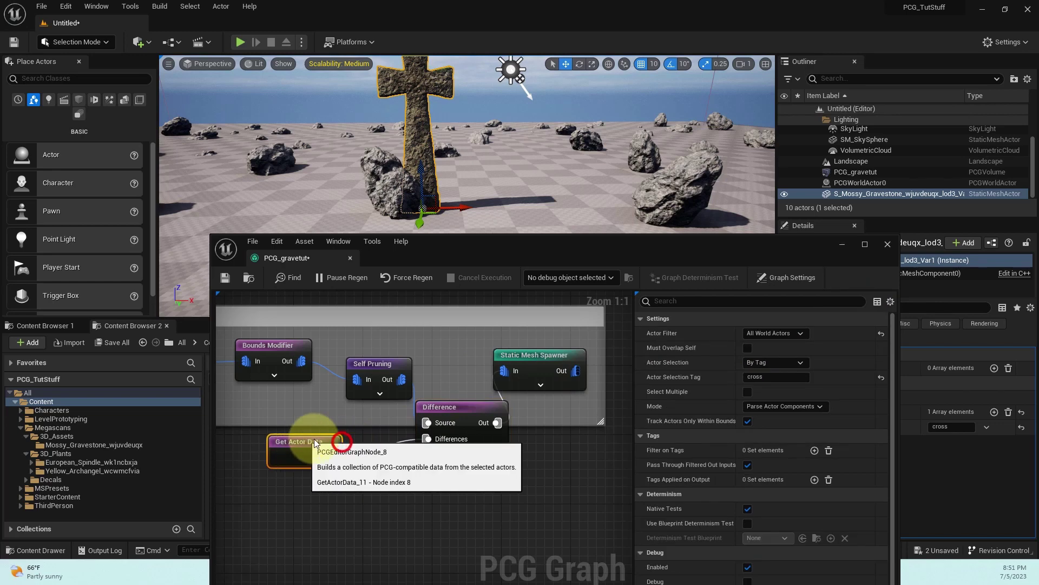
left_click_drag(449, 411, 451, 427)
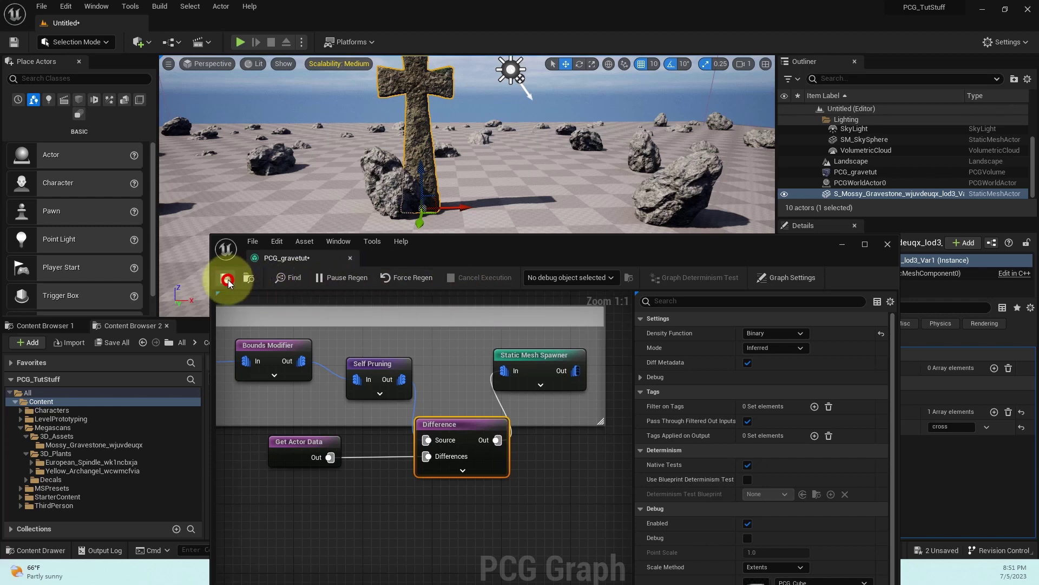
left_click_drag(545, 252, 495, 209)
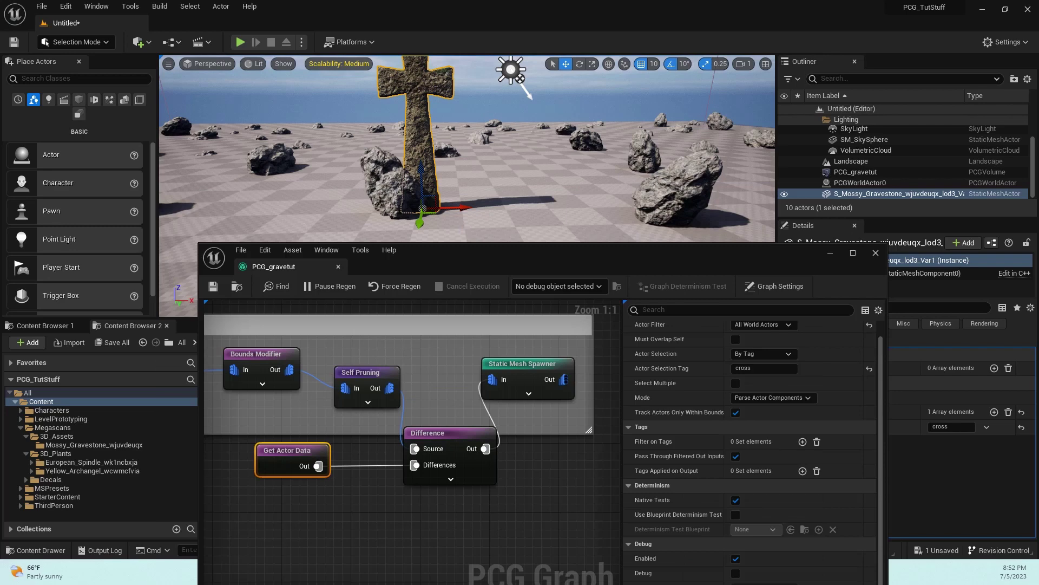
Set the Get Actor Data node's Mode to Get Single Point
left_click(270, 449)
left_click(569, 460)
left_click(302, 456)
left_click(776, 399)
left_click(768, 422)
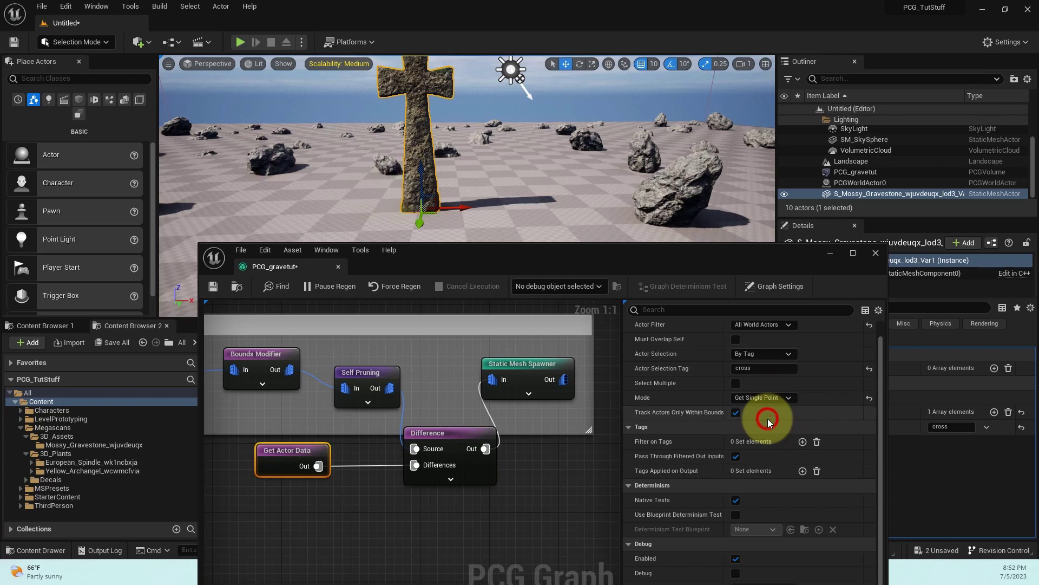
left_click(433, 509)
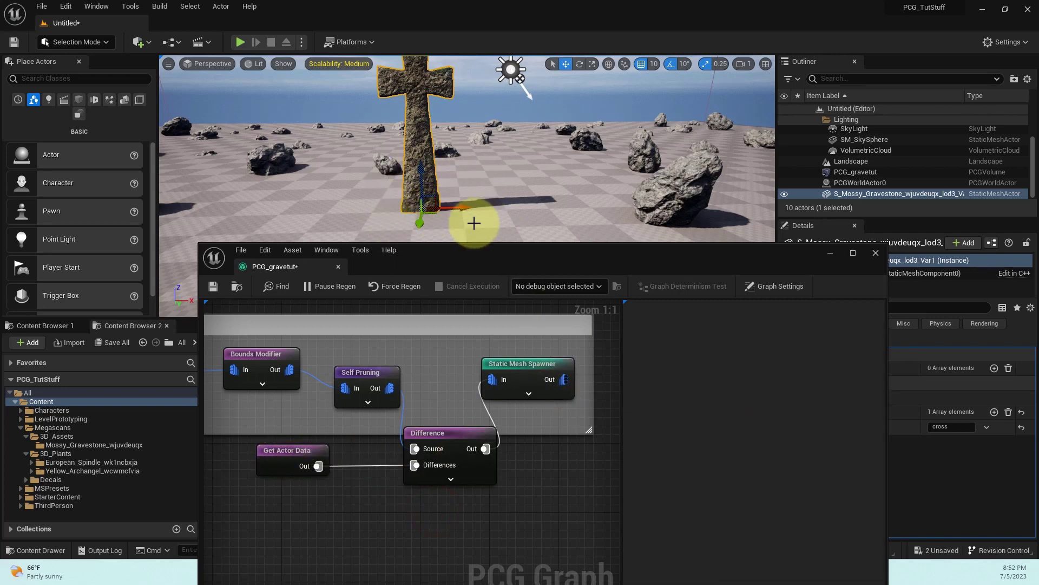
Move the gravestone sideways among the rocks in the level to test the exclusion
left_click_drag(463, 208, 254, 185)
left_click_drag(349, 179, 382, 219)
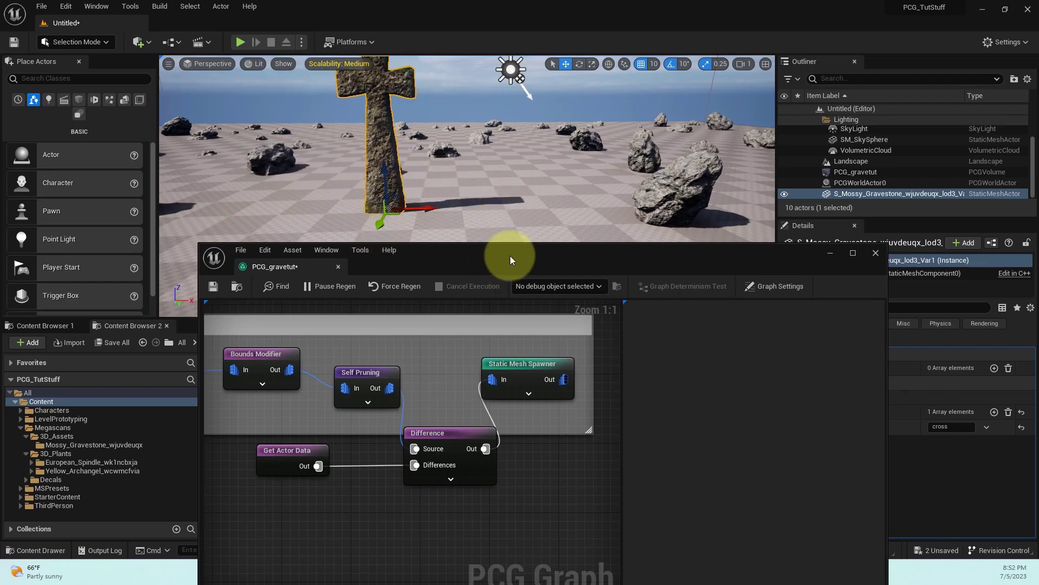
Enable the disabled Static Mesh Spawner in the plant comment box above the rock branch
left_click_drag(510, 255, 431, 203)
left_click(541, 360)
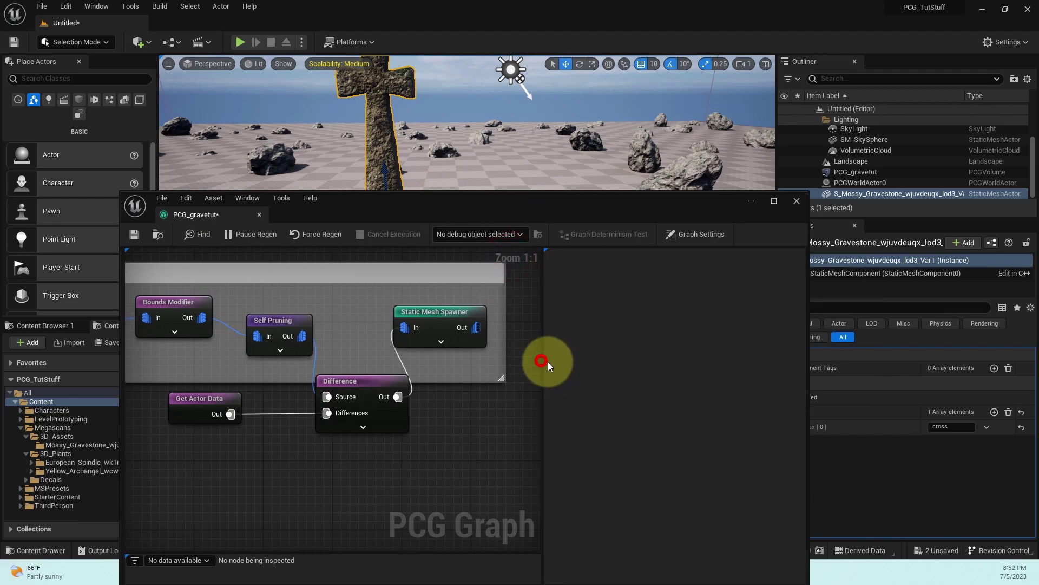
left_click_drag(544, 365, 655, 363)
right_click_drag(541, 341, 568, 445)
right_click_drag(383, 274, 468, 334)
left_click(259, 320)
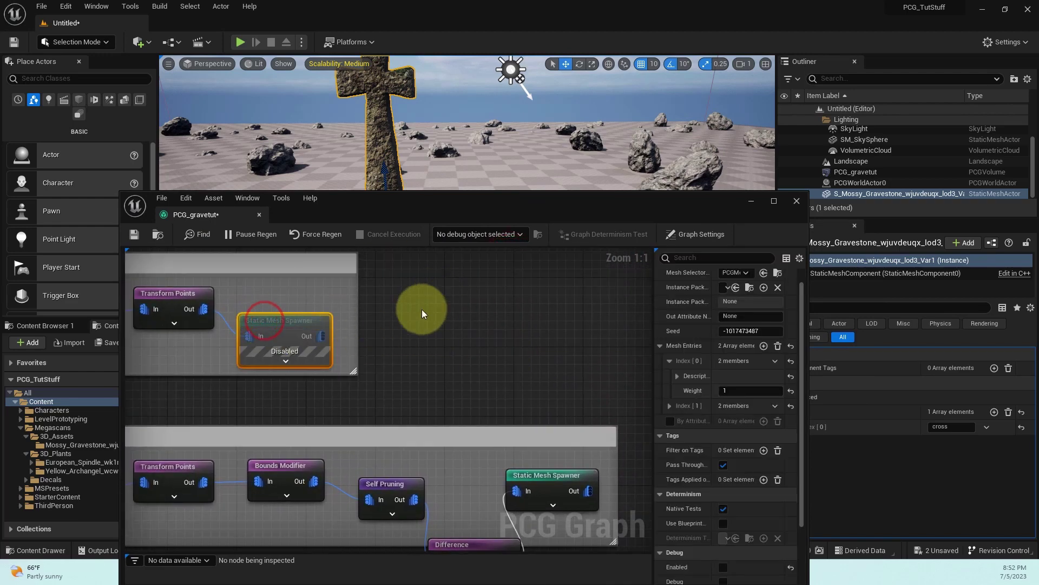
left_click(375, 311)
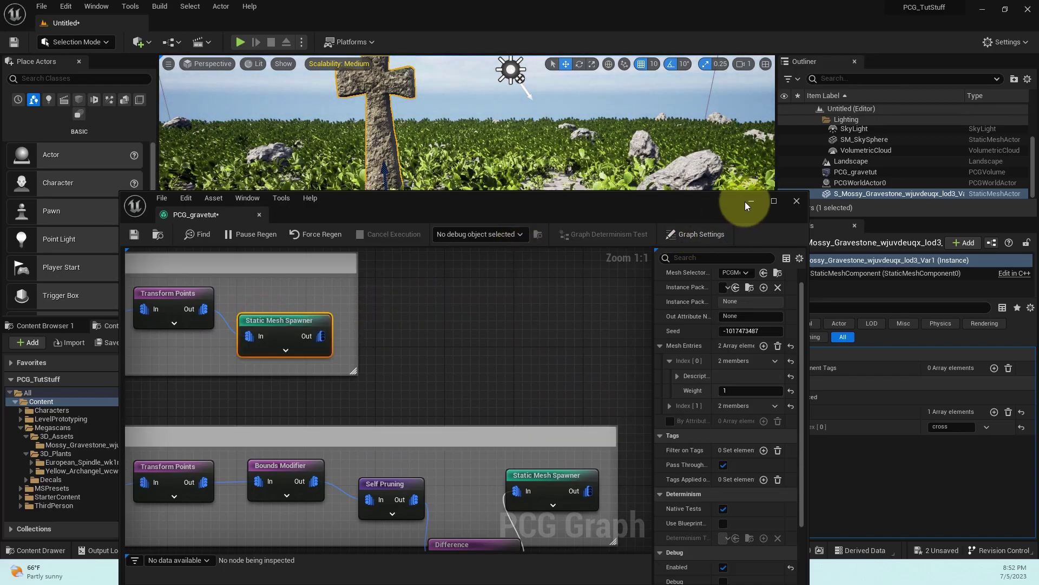
Minimize the graph window, move the gravestone across the foliage and rocks in the level, and inspect the area around it
left_click(751, 201)
right_click_drag(392, 186, 442, 235)
left_click_drag(480, 217, 231, 217)
right_click_drag(338, 186, 406, 204)
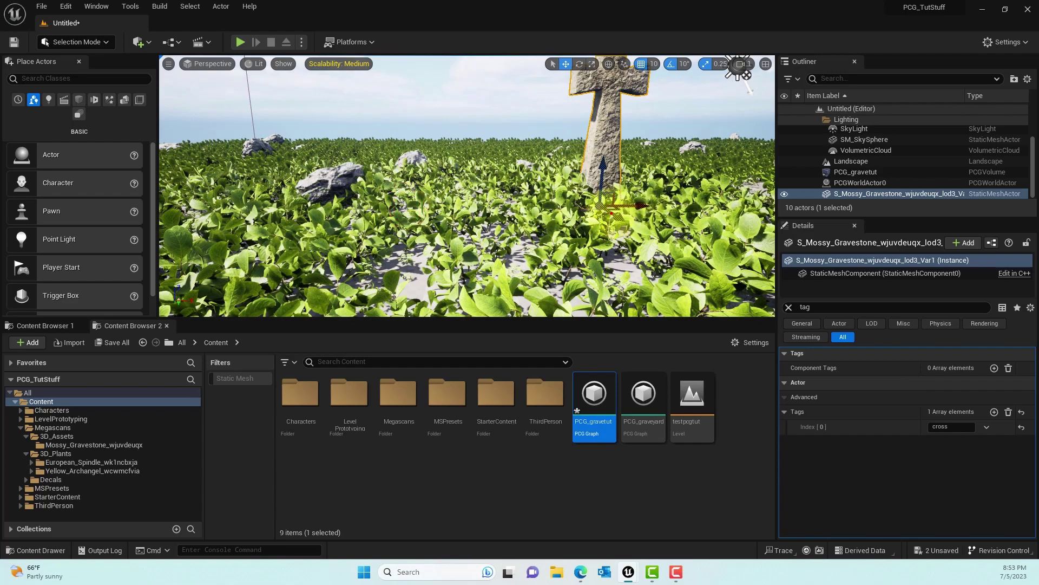
left_click_drag(611, 213, 711, 273)
right_click_drag(523, 235, 574, 314)
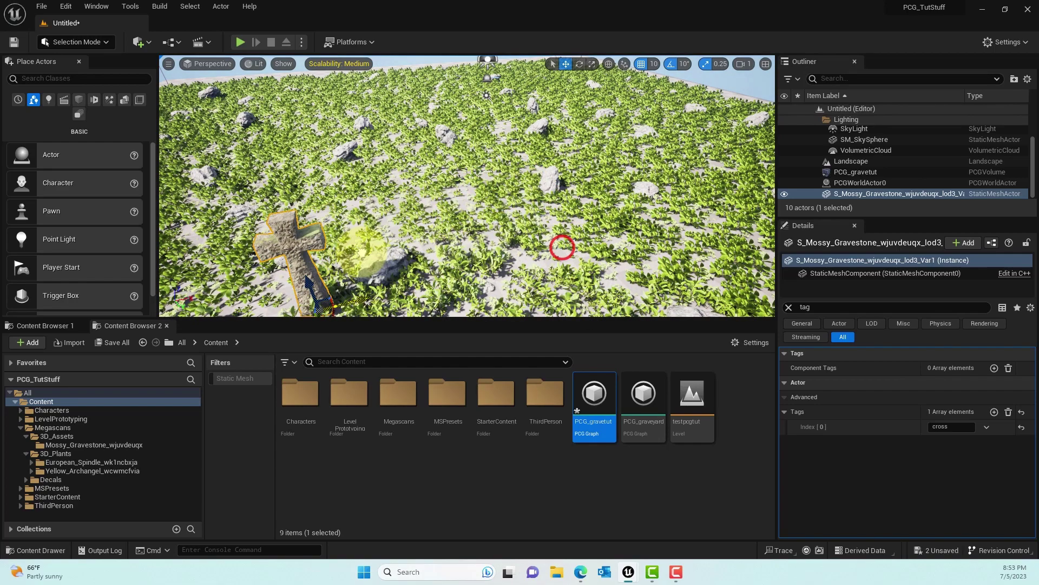
right_click_drag(474, 173, 403, 85)
right_click_drag(474, 149, 485, 185)
left_click(510, 163)
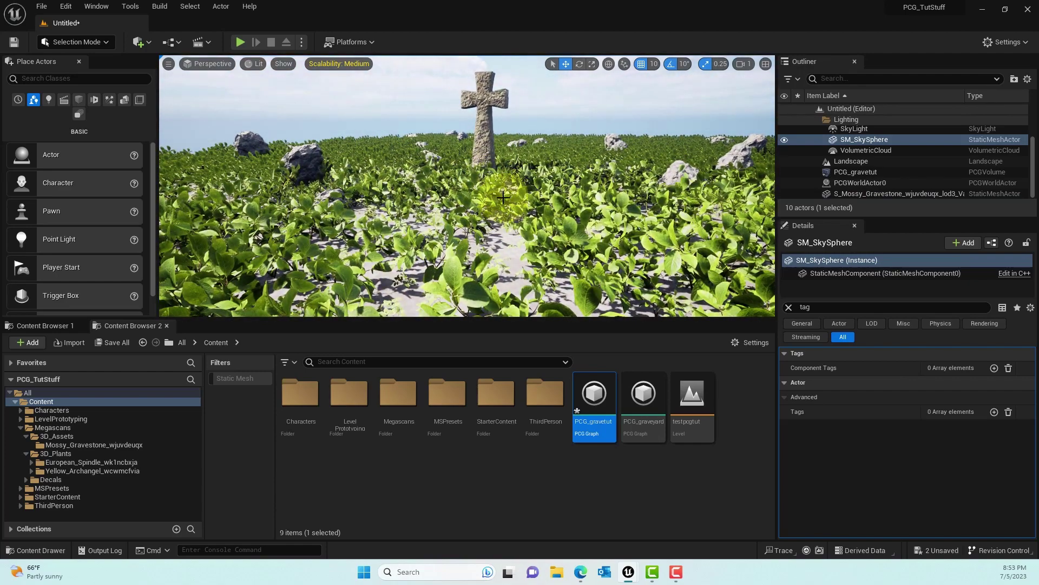